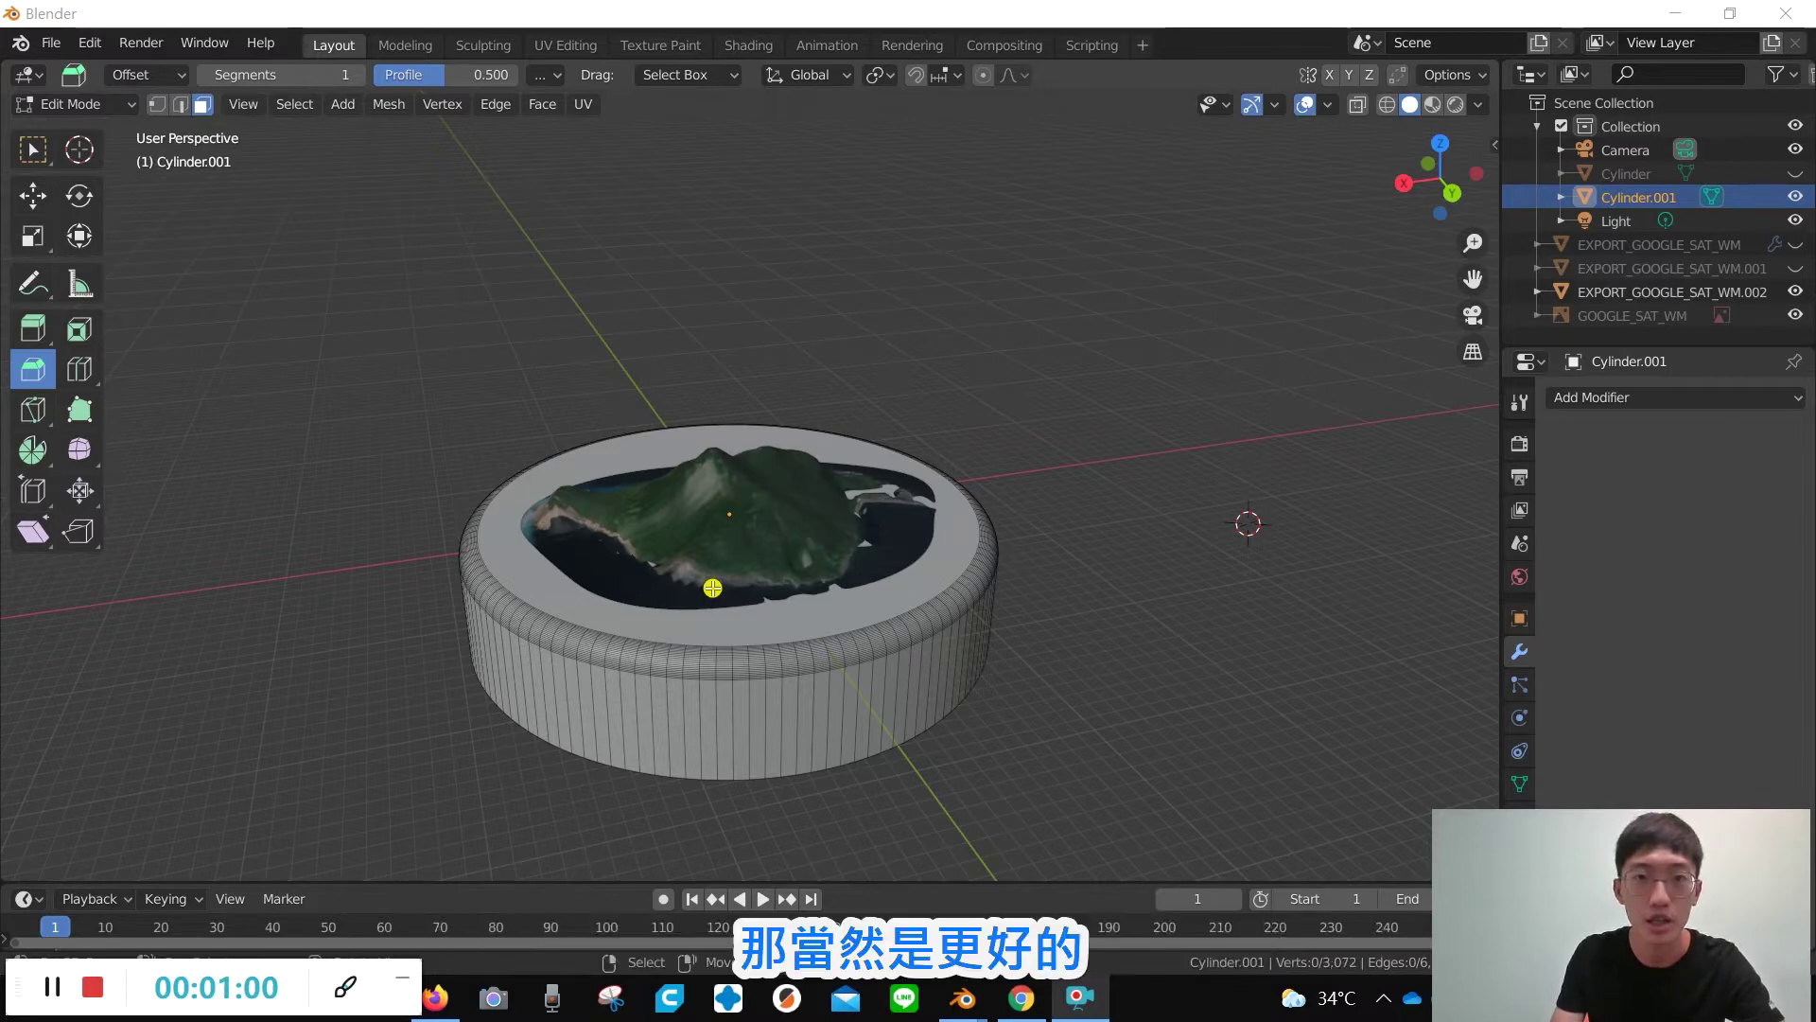
Search the web for 'blendergis' and open the BlenderGIS GitHub repository
mouse_move(1020, 657)
middle_down()
mouse_move(1082, 608)
mouse_move(1183, 596)
mouse_move(1192, 637)
mouse_move(903, 670)
mouse_move(949, 656)
middle_up()
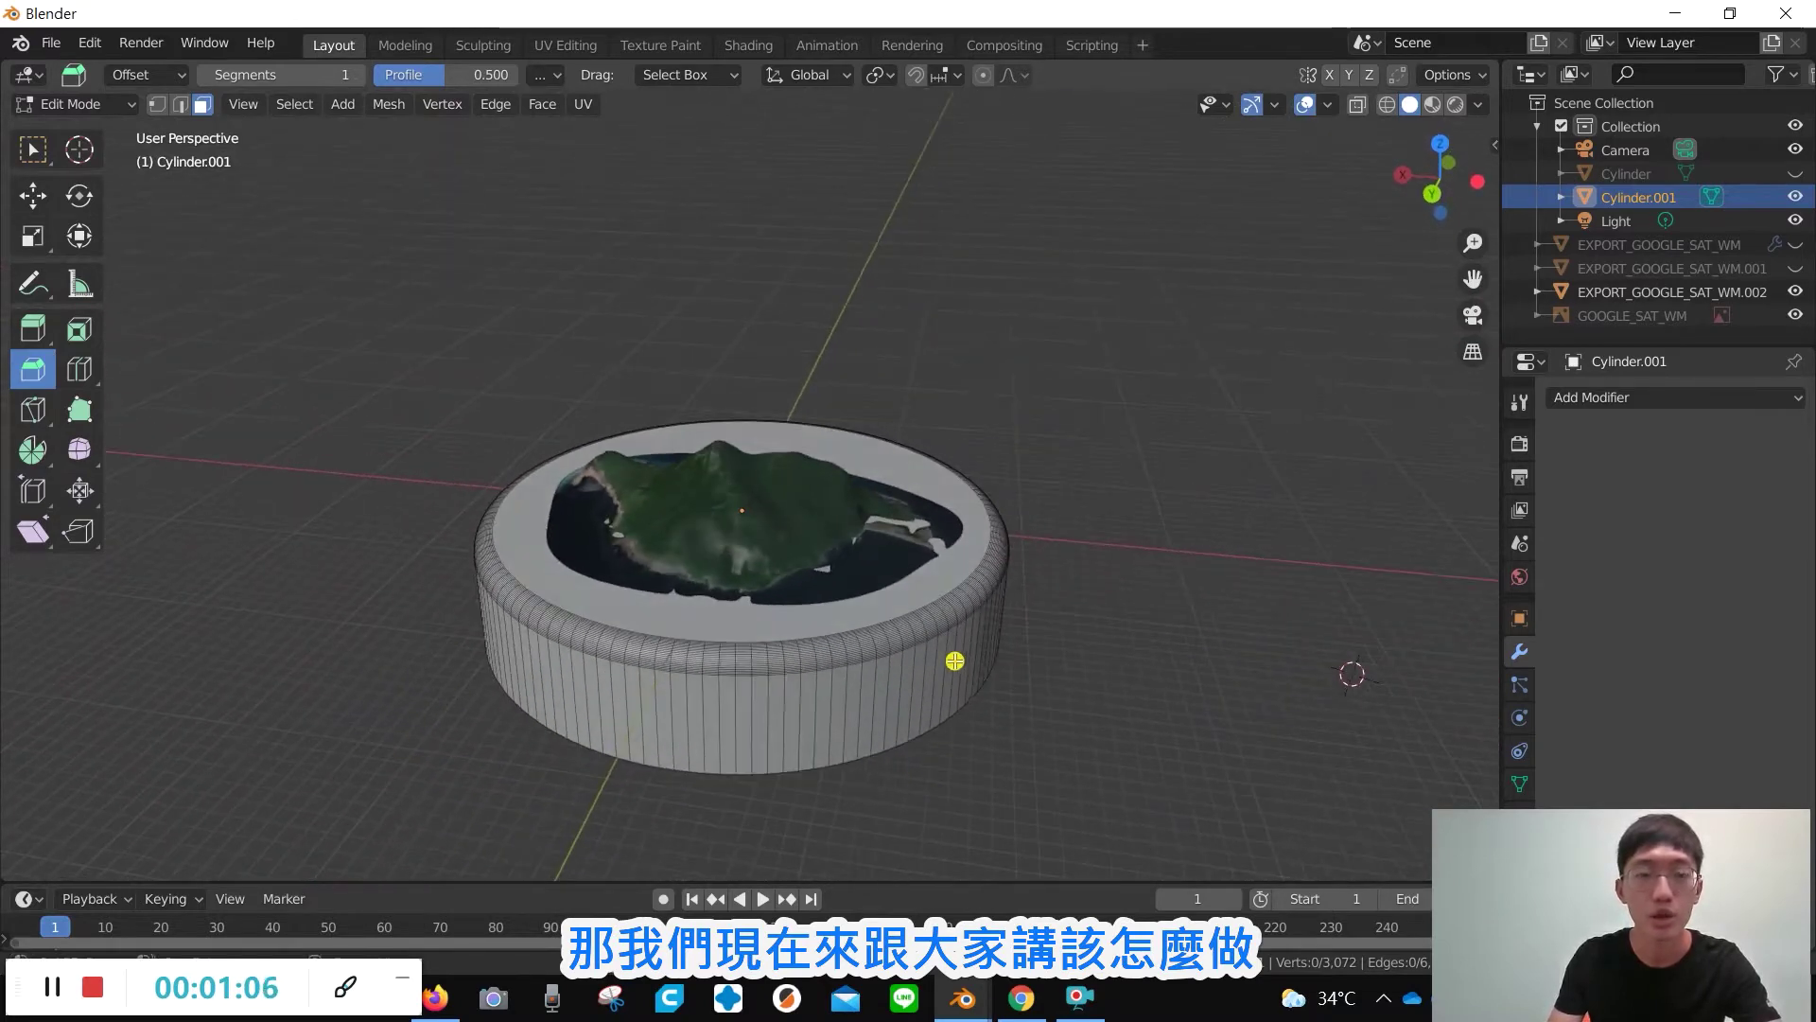
click(1022, 999)
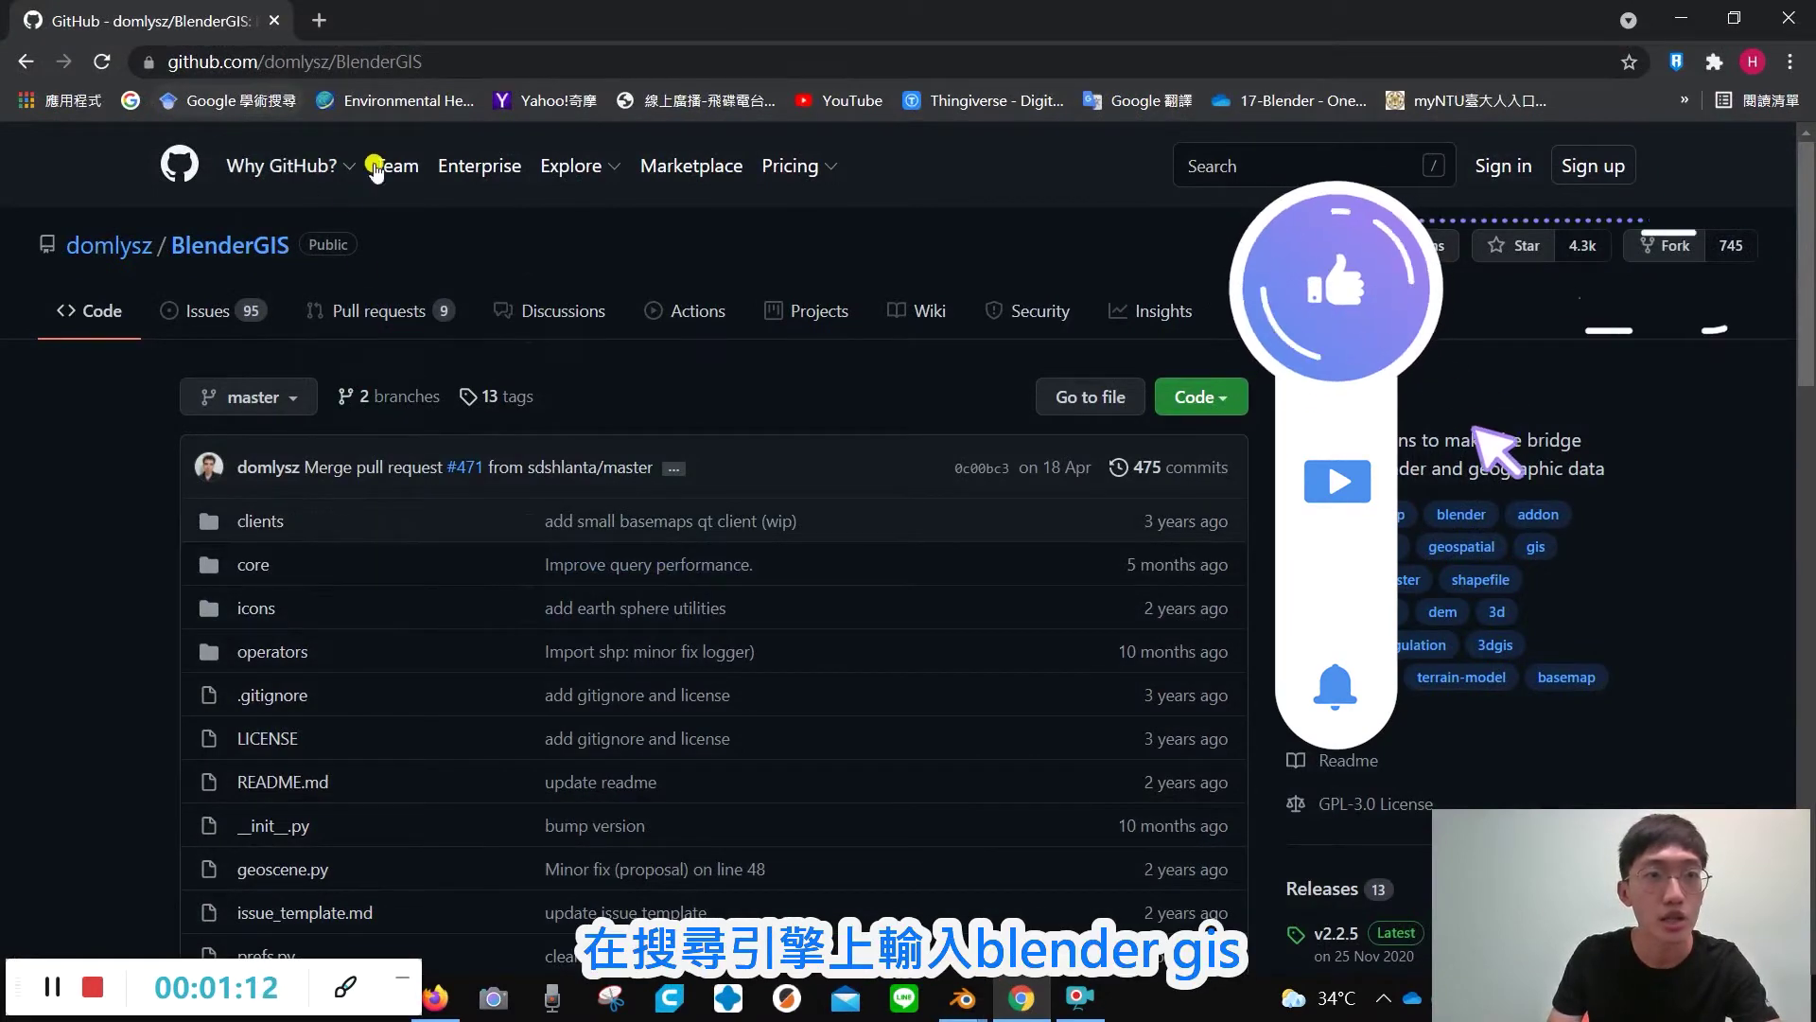
click(301, 63)
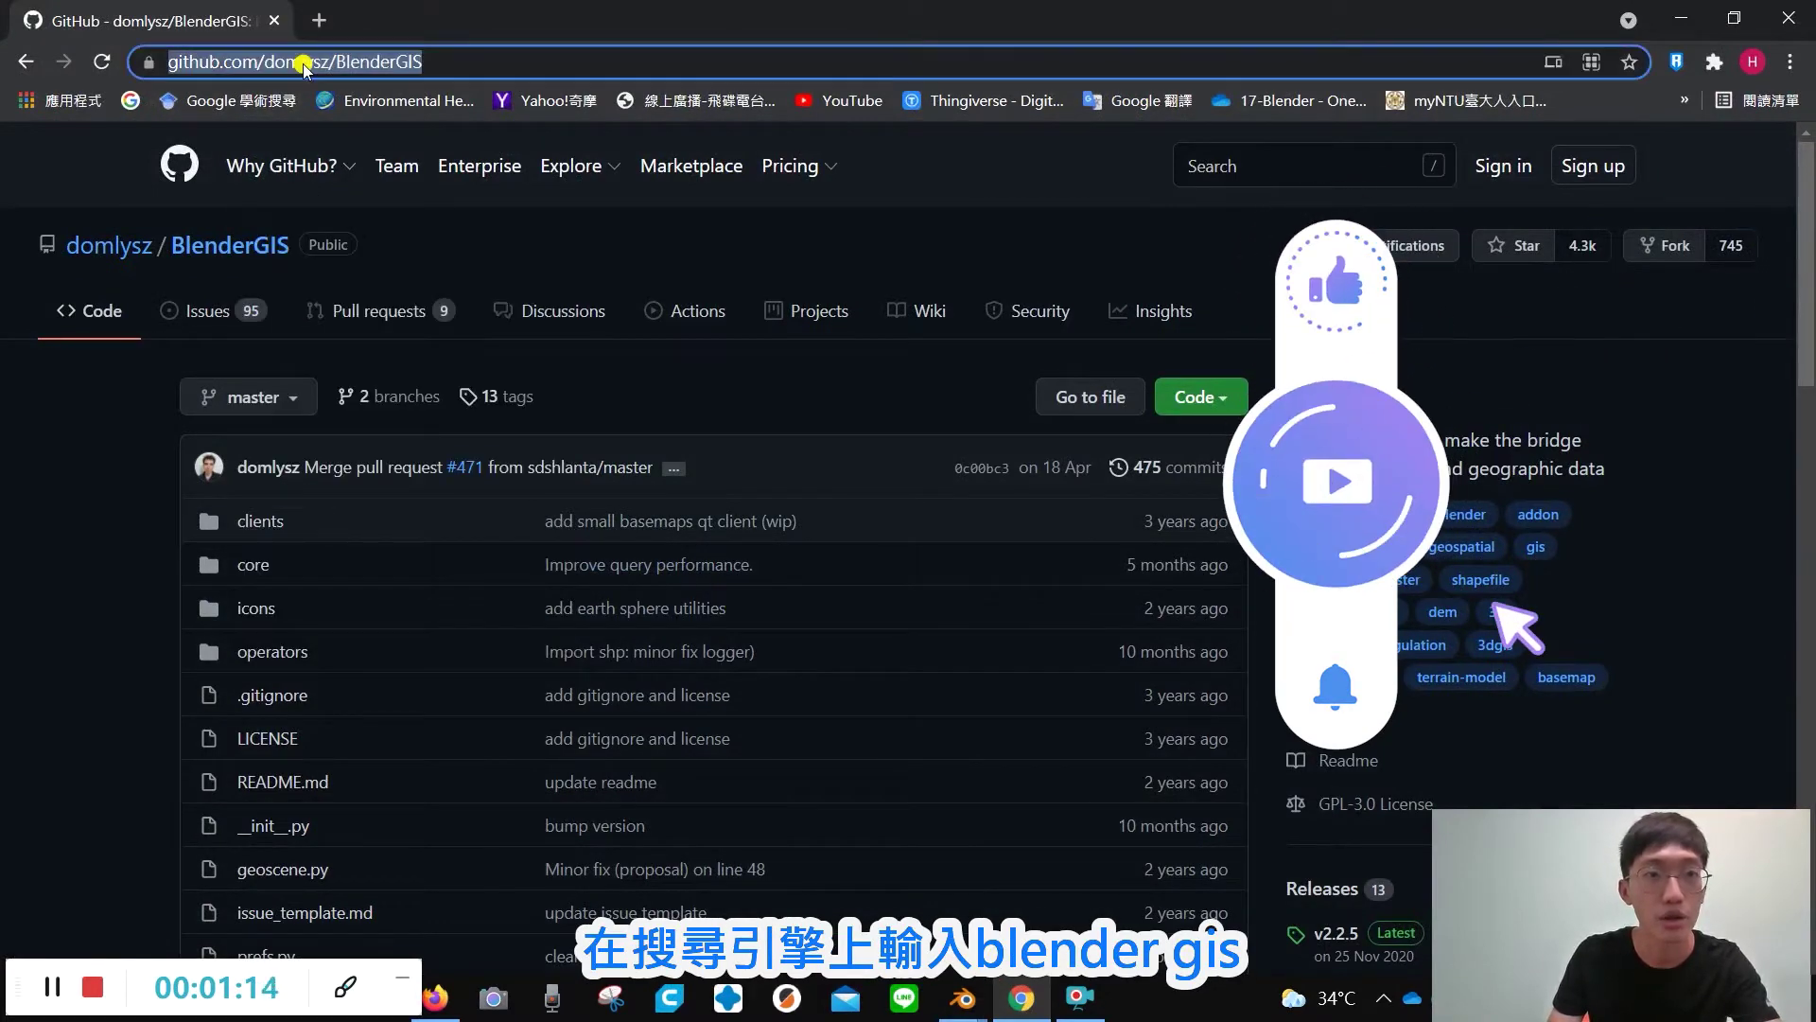
text(blendergi)
key(Return)
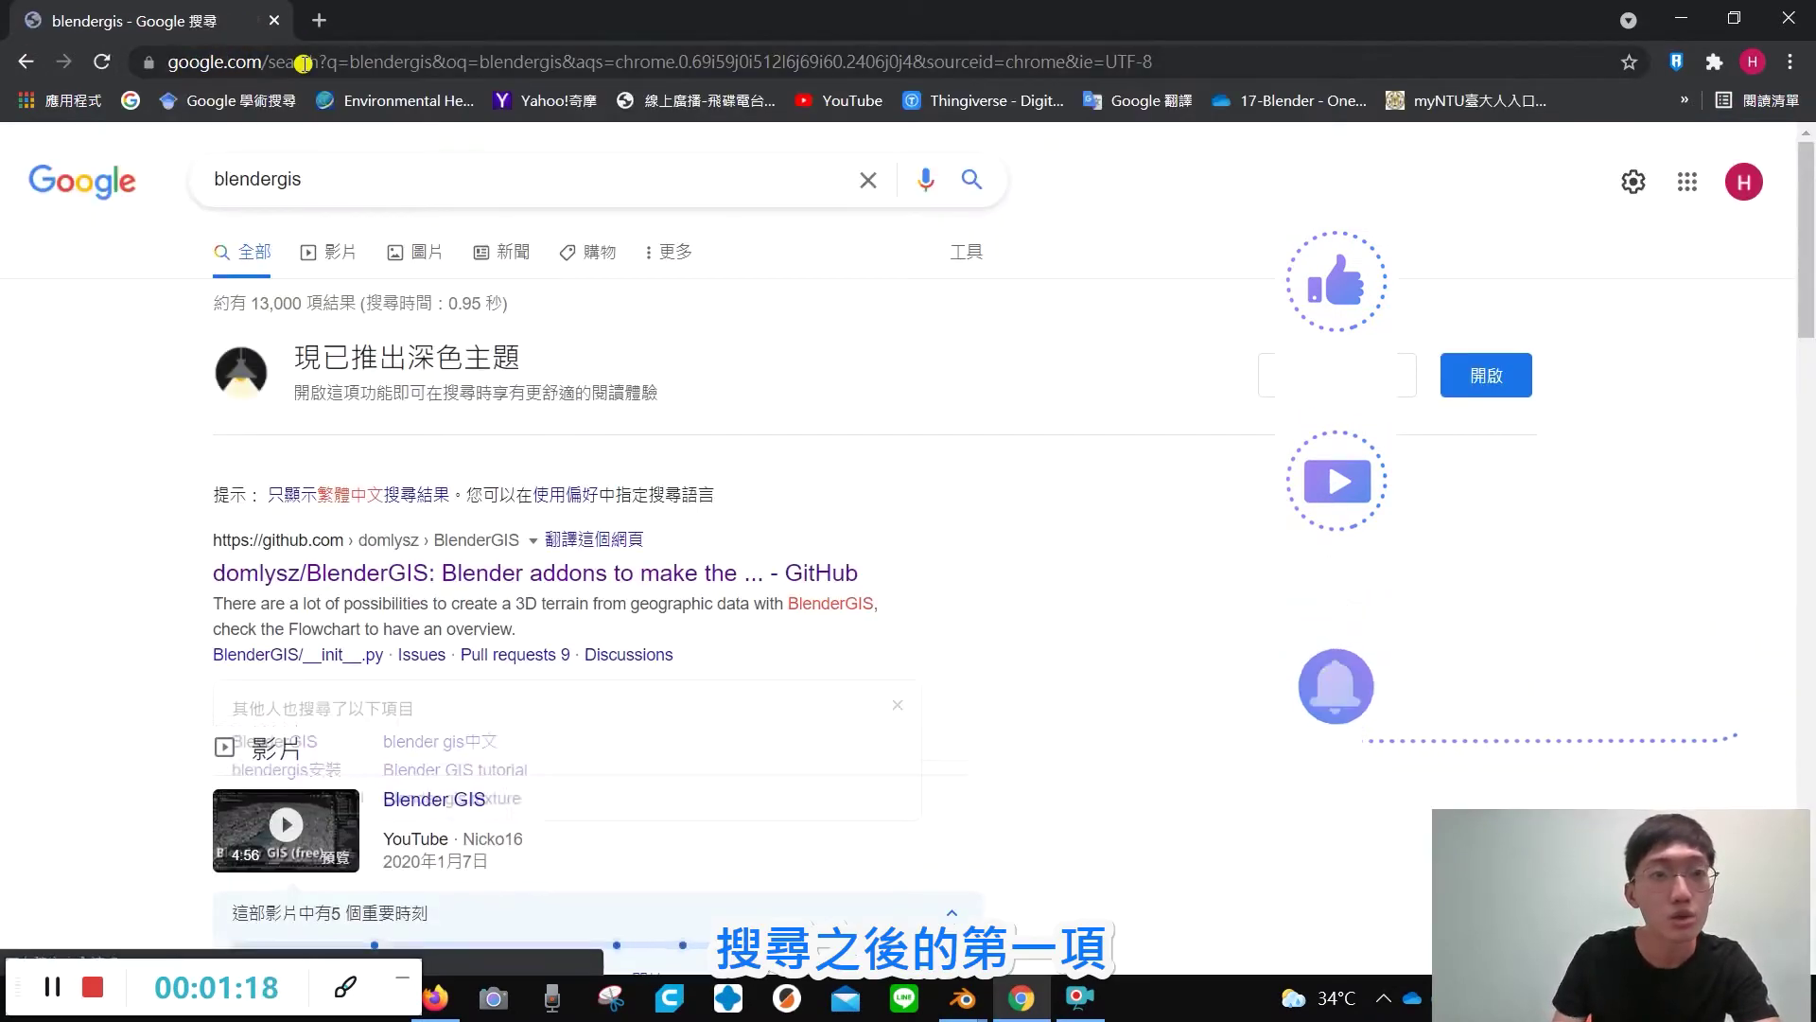
click(417, 579)
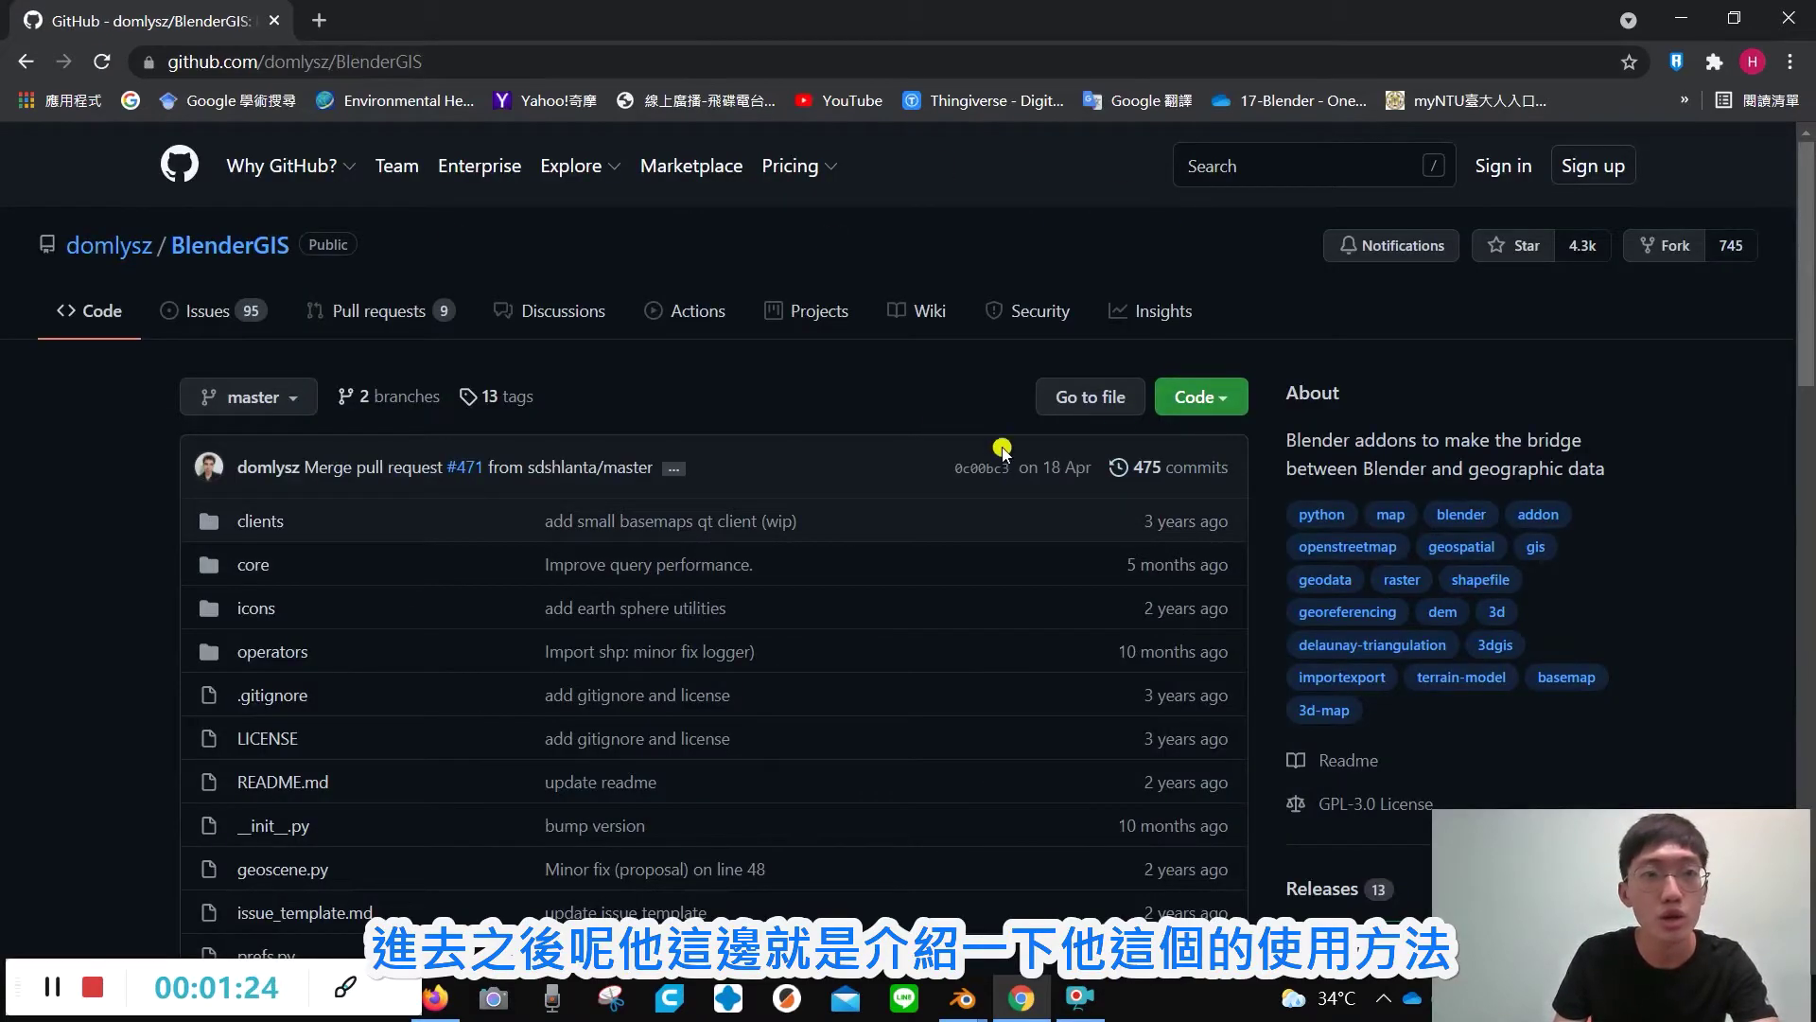
Scroll through the BlenderGIS README on GitHub
scroll(1046, 478, down, 2)
scroll(1046, 499, down, 5)
scroll(1046, 500, down, 3)
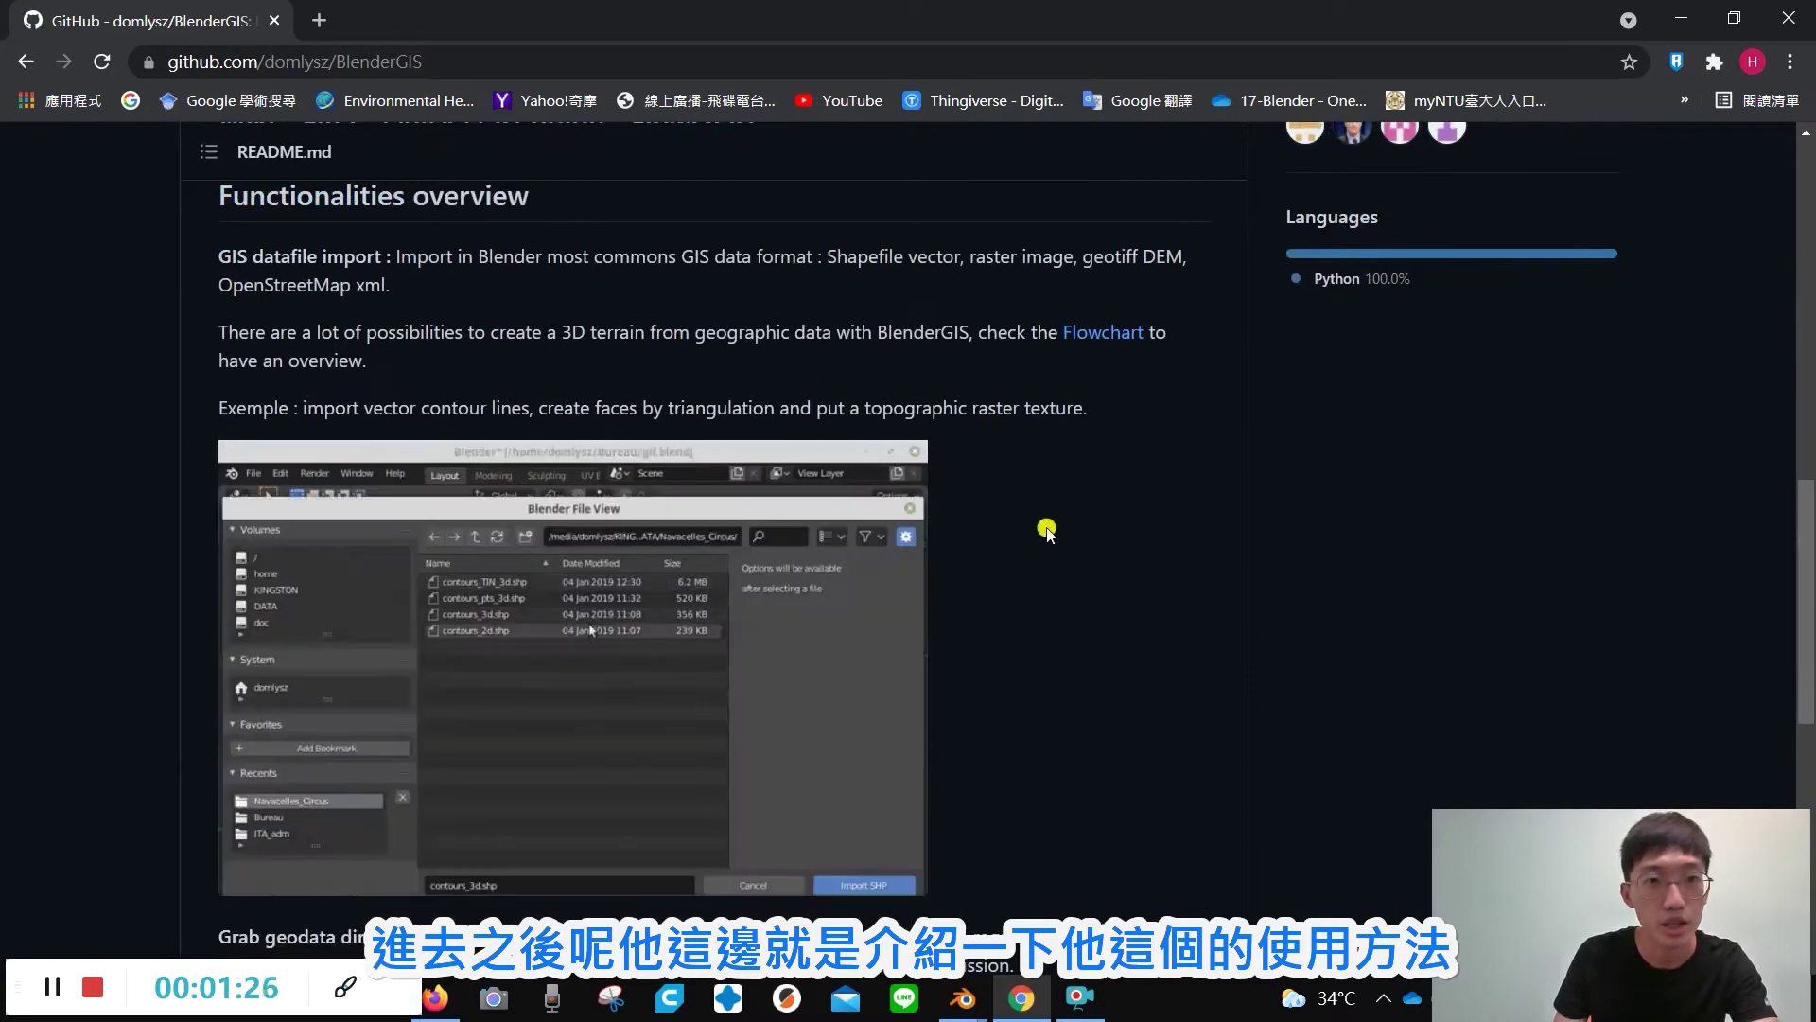
scroll(984, 473, down, 4)
scroll(973, 502, down, 4)
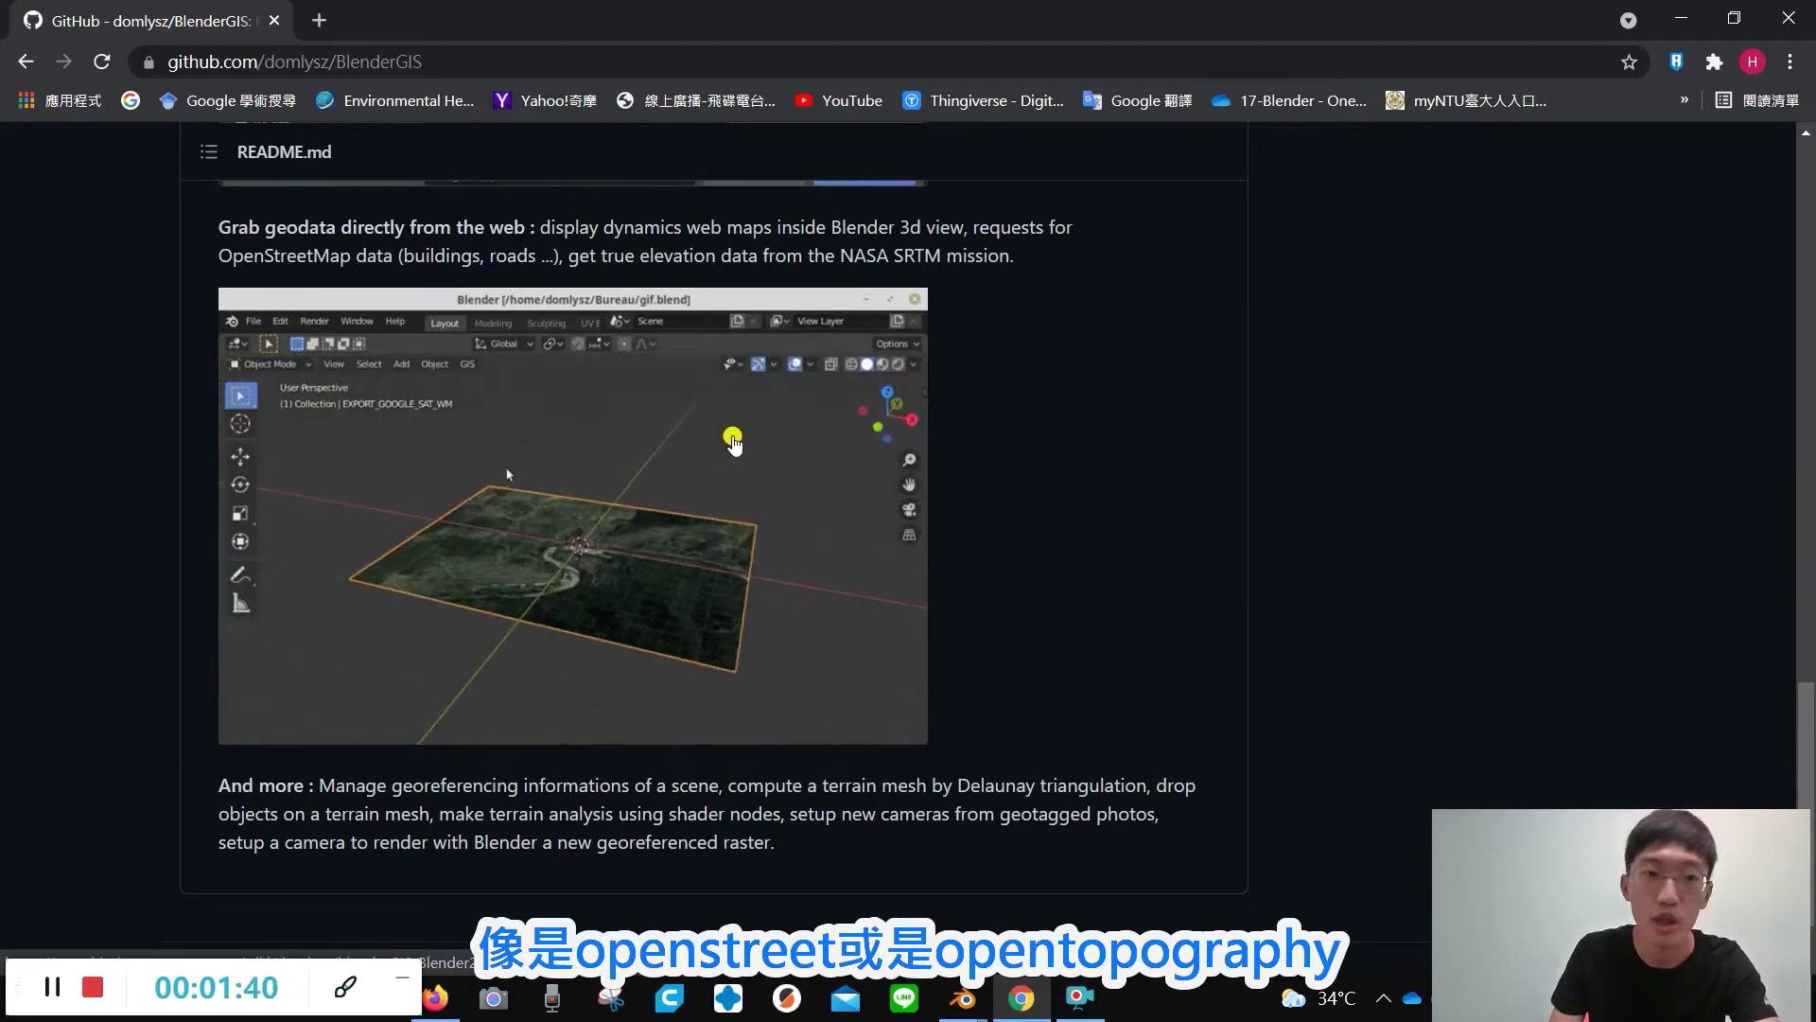
scroll(728, 492, down, 1)
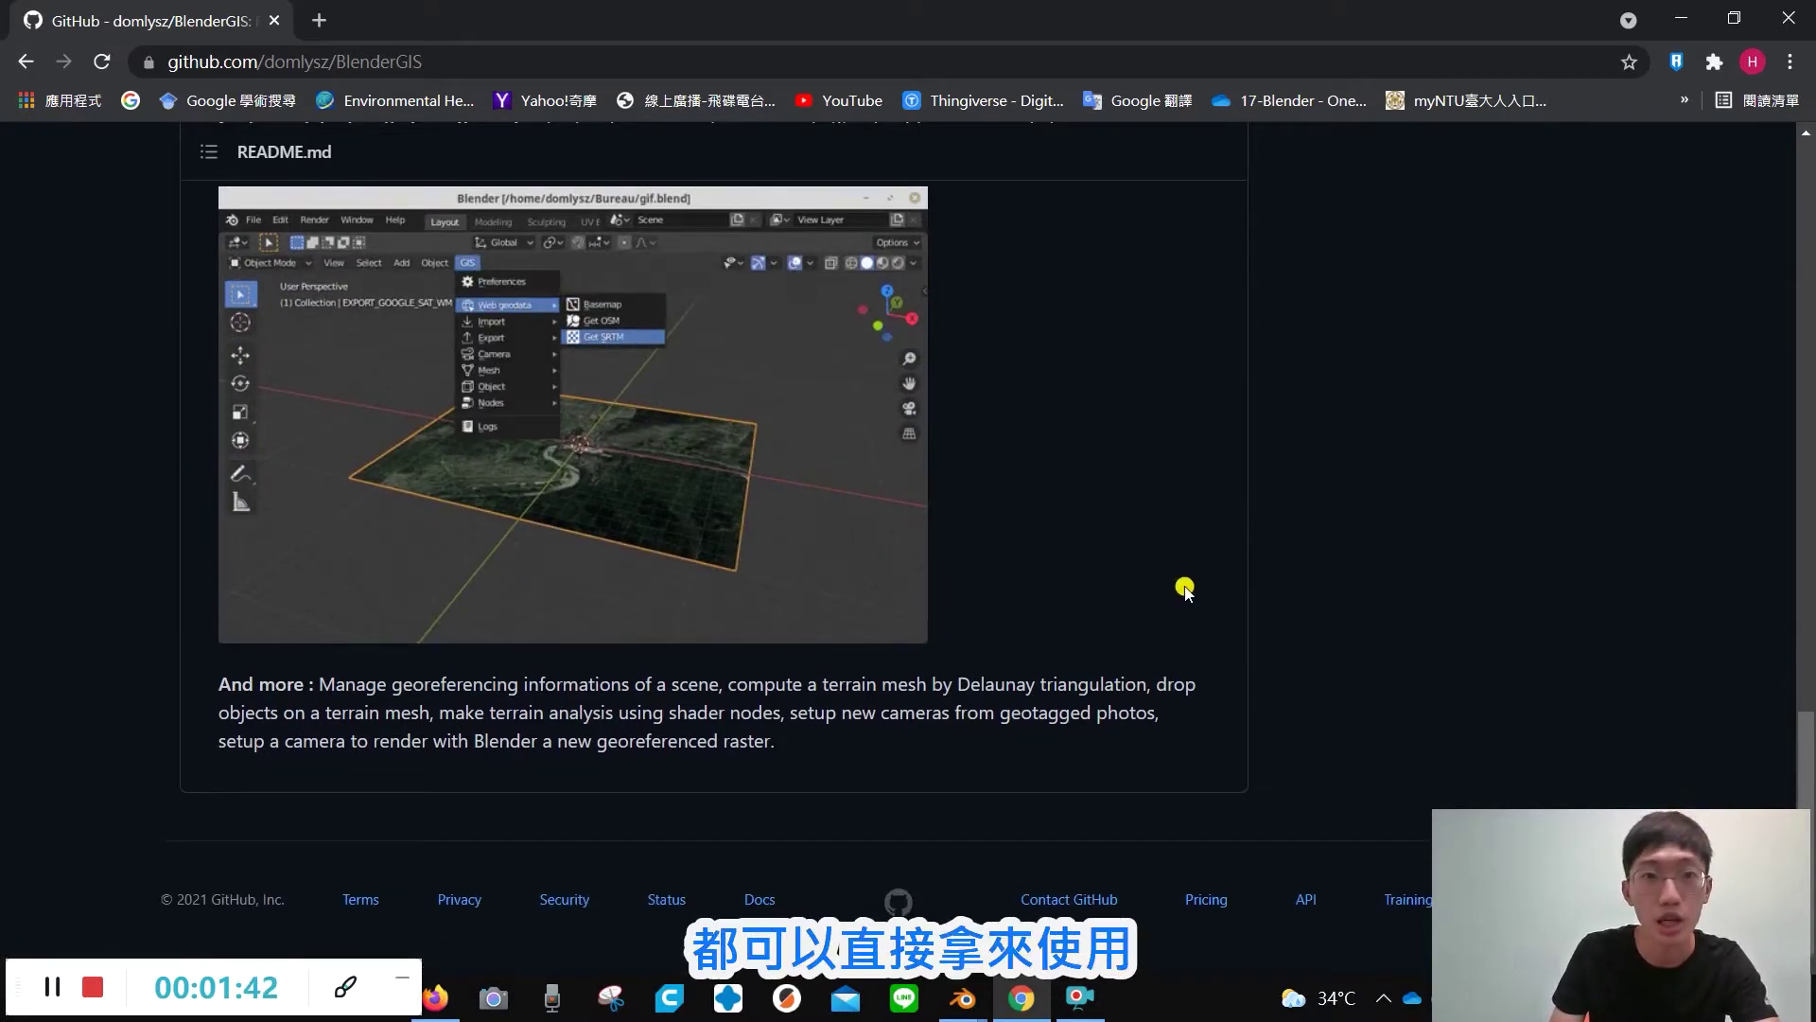
scroll(1188, 592, up, 3)
scroll(1173, 601, up, 5)
scroll(1165, 608, up, 4)
scroll(1144, 600, up, 3)
scroll(1123, 592, up, 5)
Check the repository's Code download options, then return to the Blender window with the default cube
click(1198, 397)
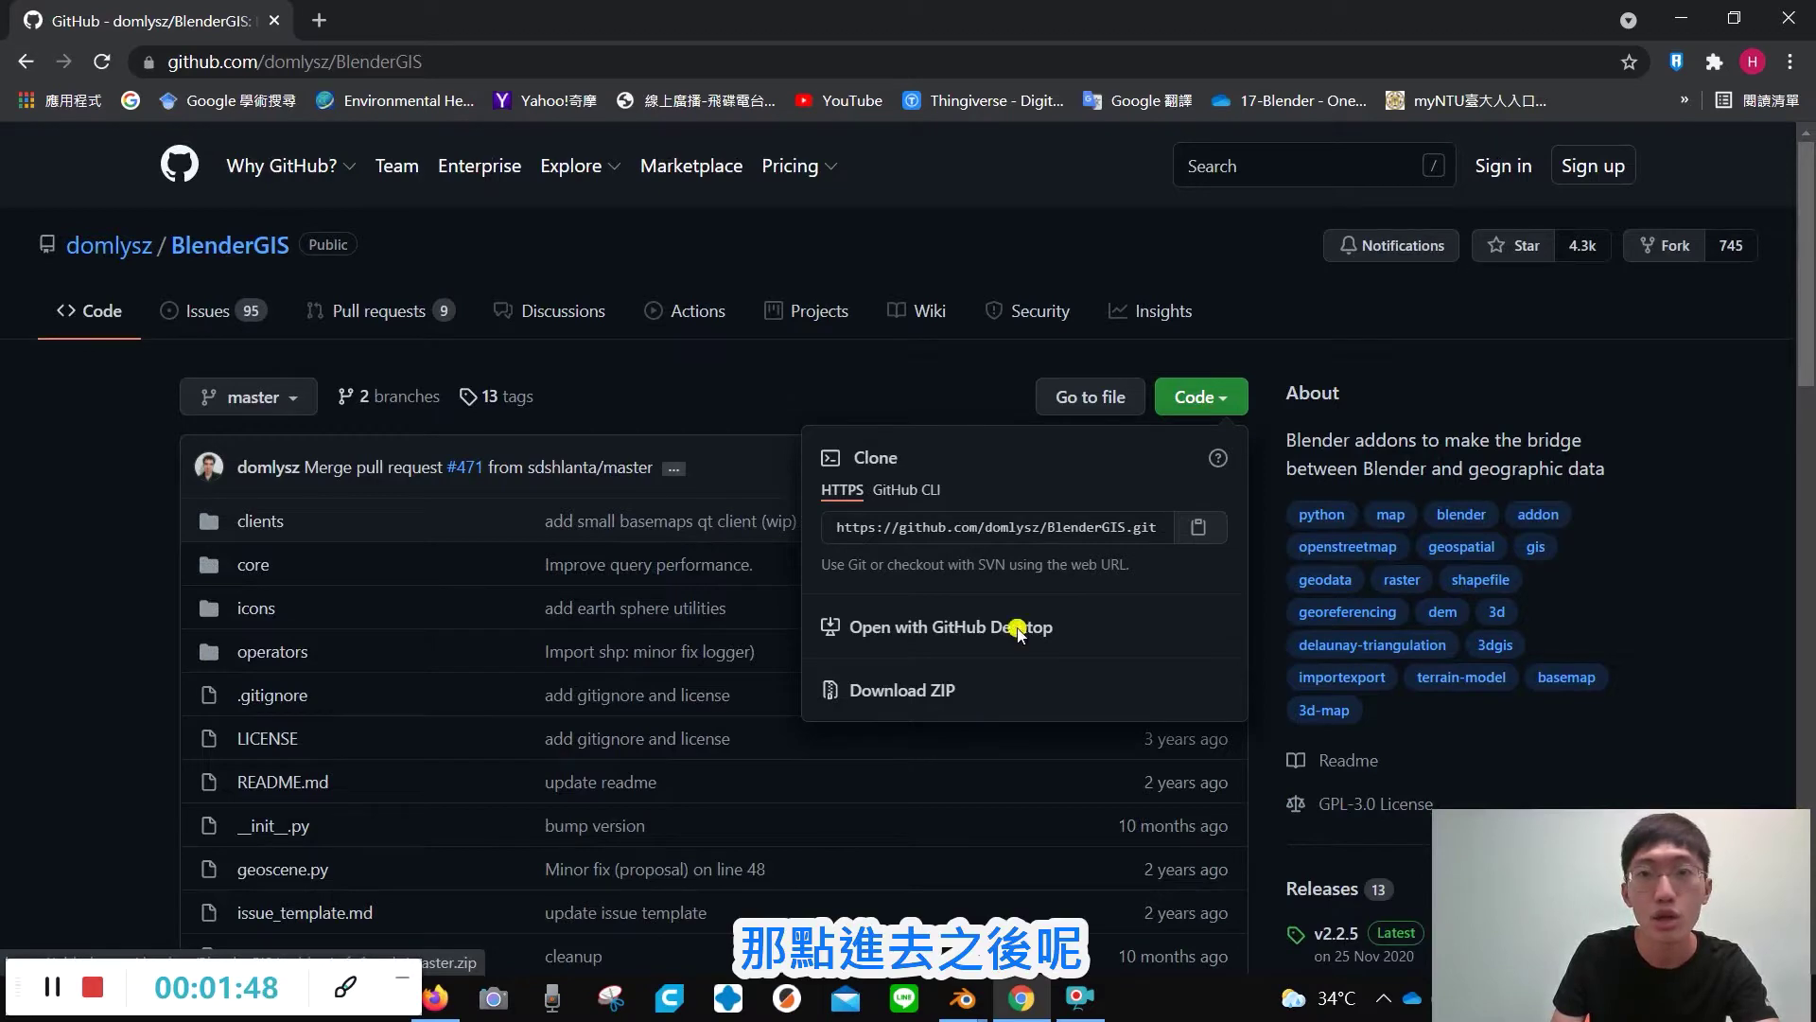
click(1258, 416)
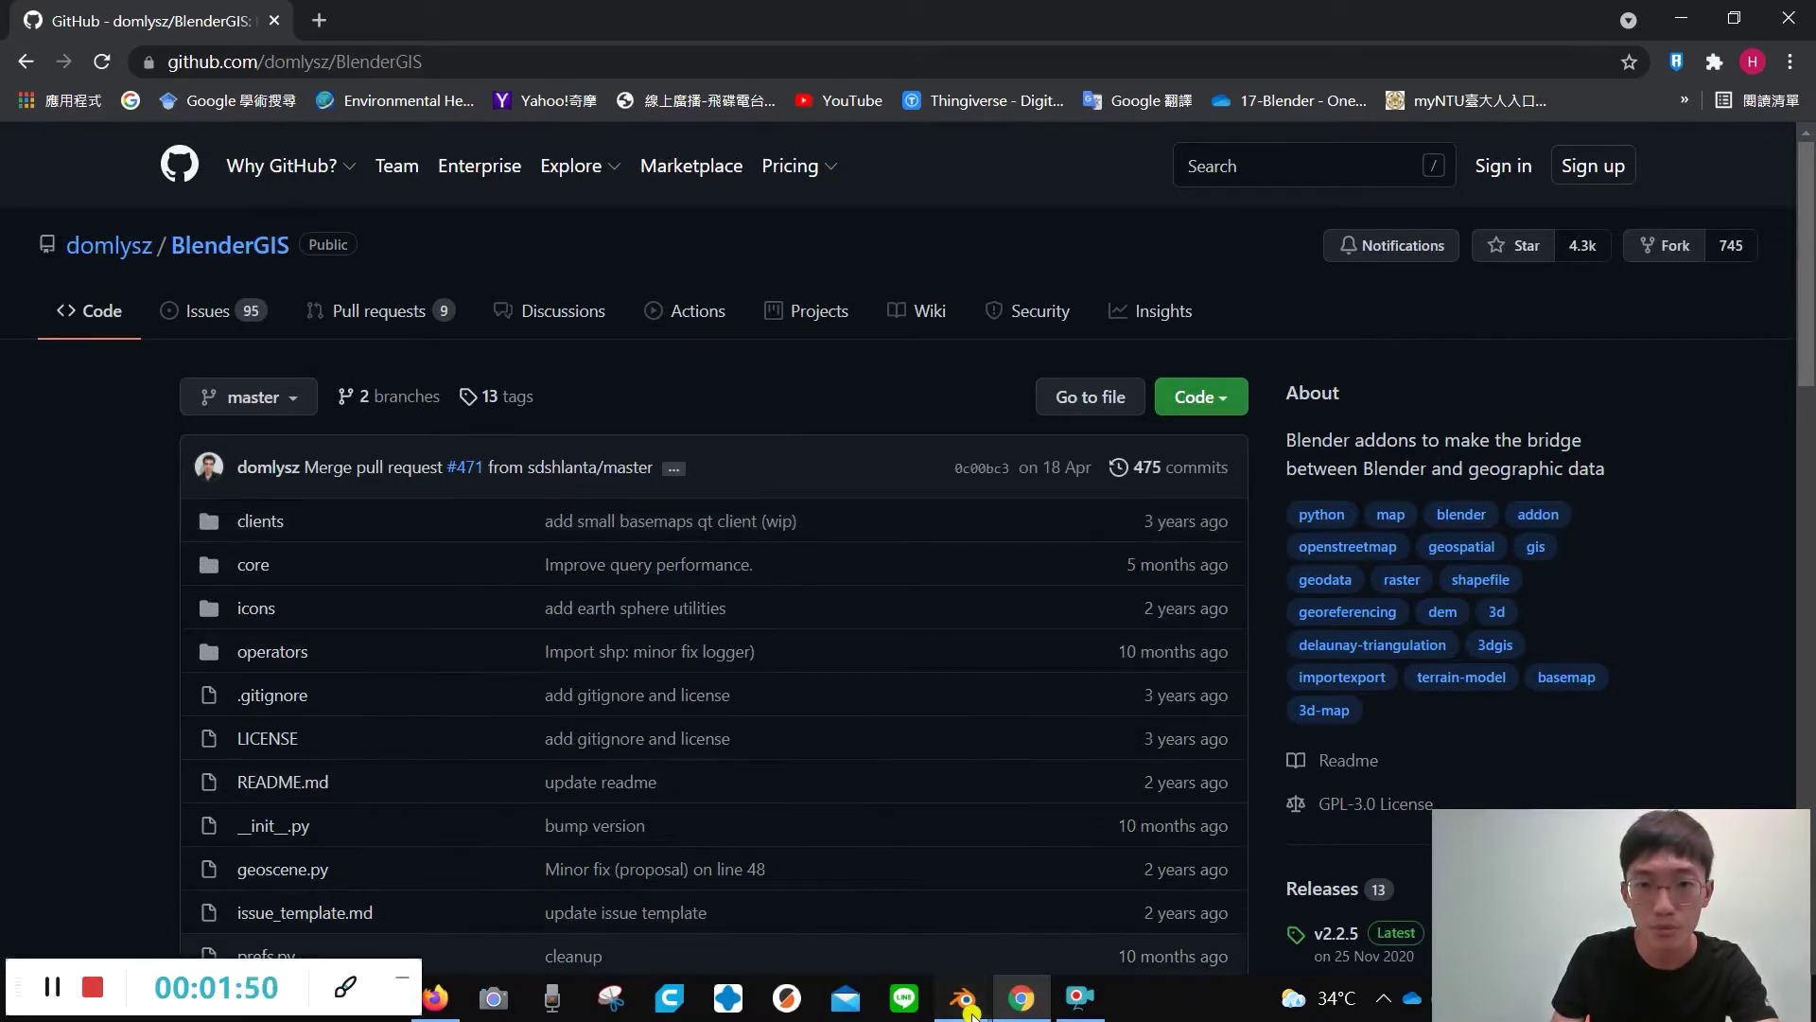
click(962, 998)
click(748, 870)
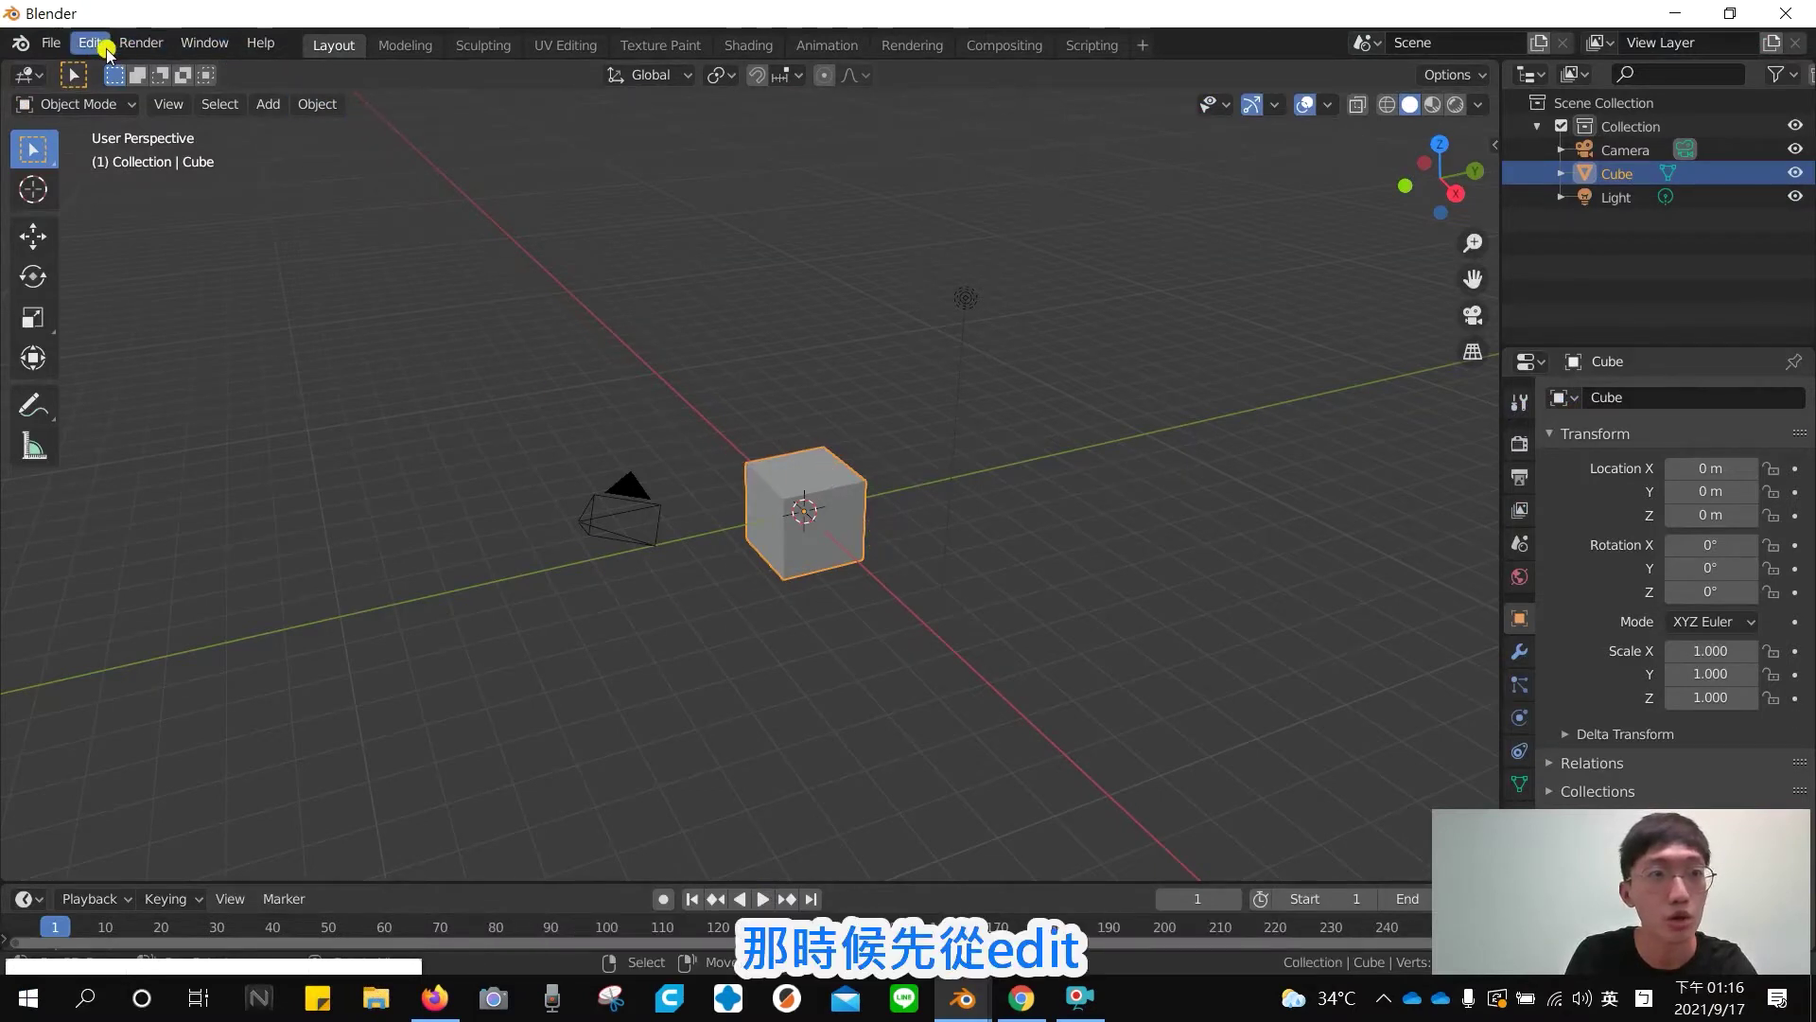
Open Preferences > Add-ons and browse Downloads for an add-on file, cancelling the install
click(102, 47)
click(143, 379)
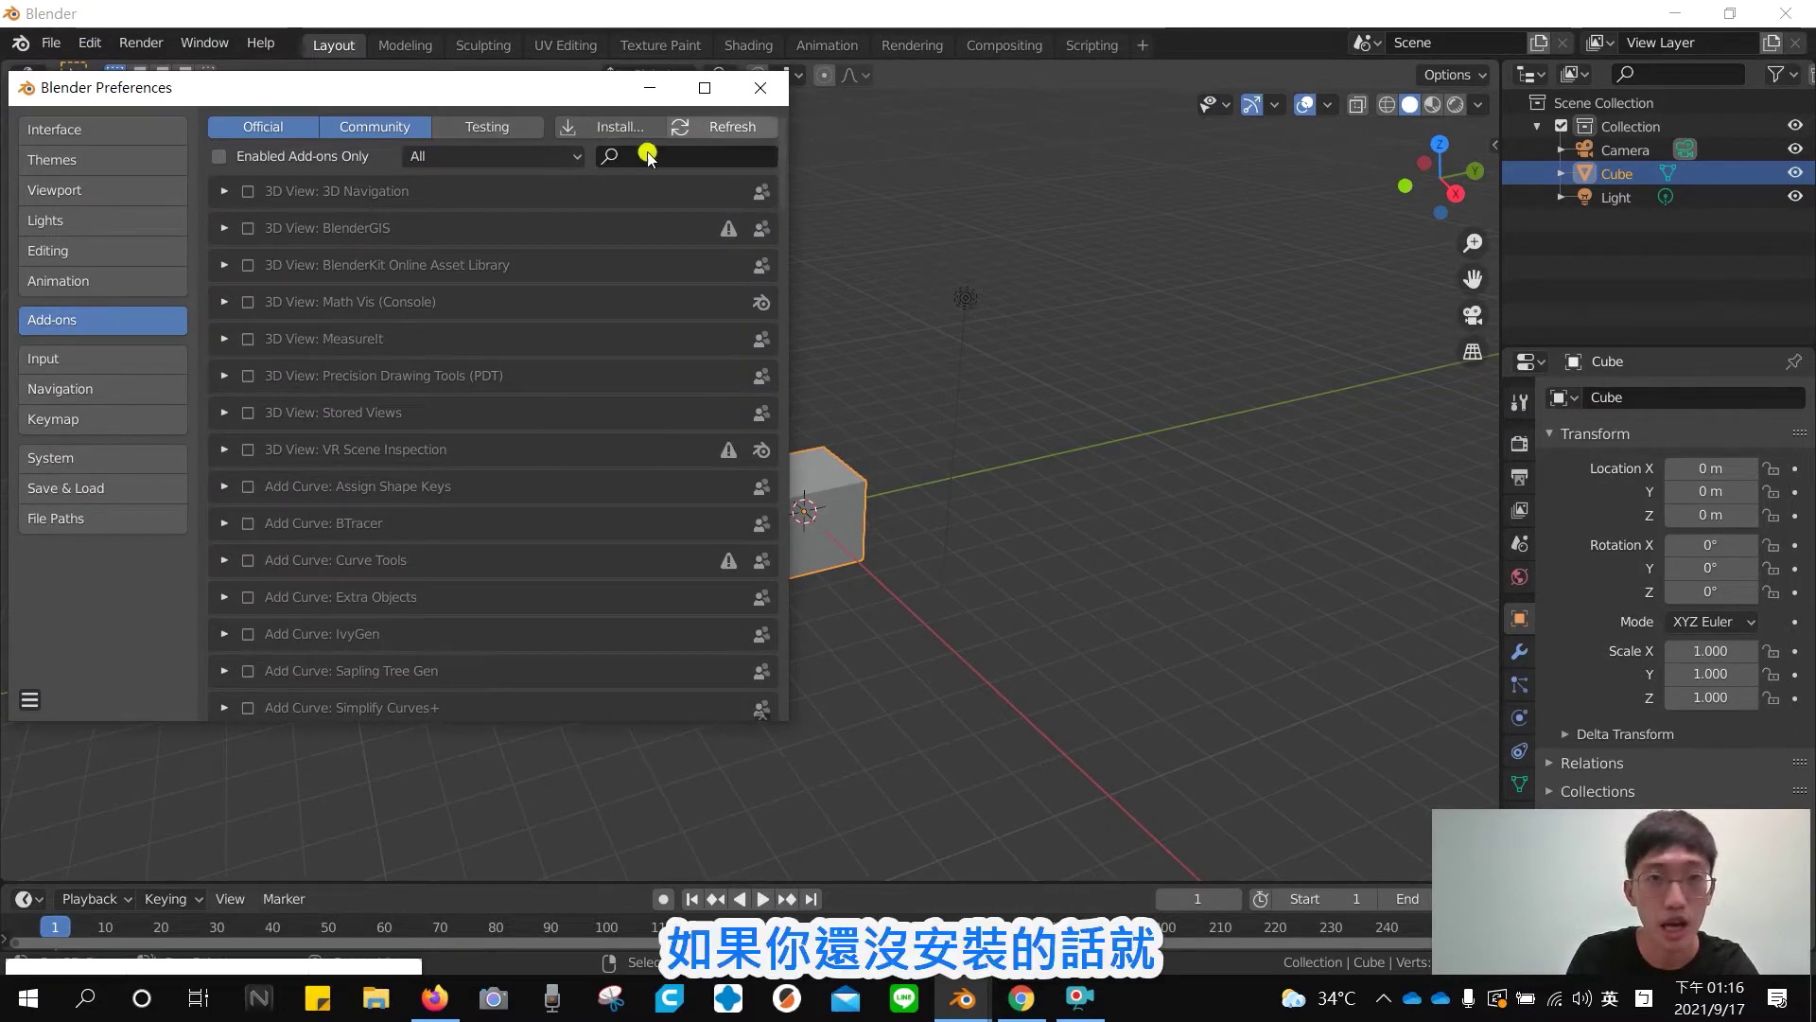
click(615, 129)
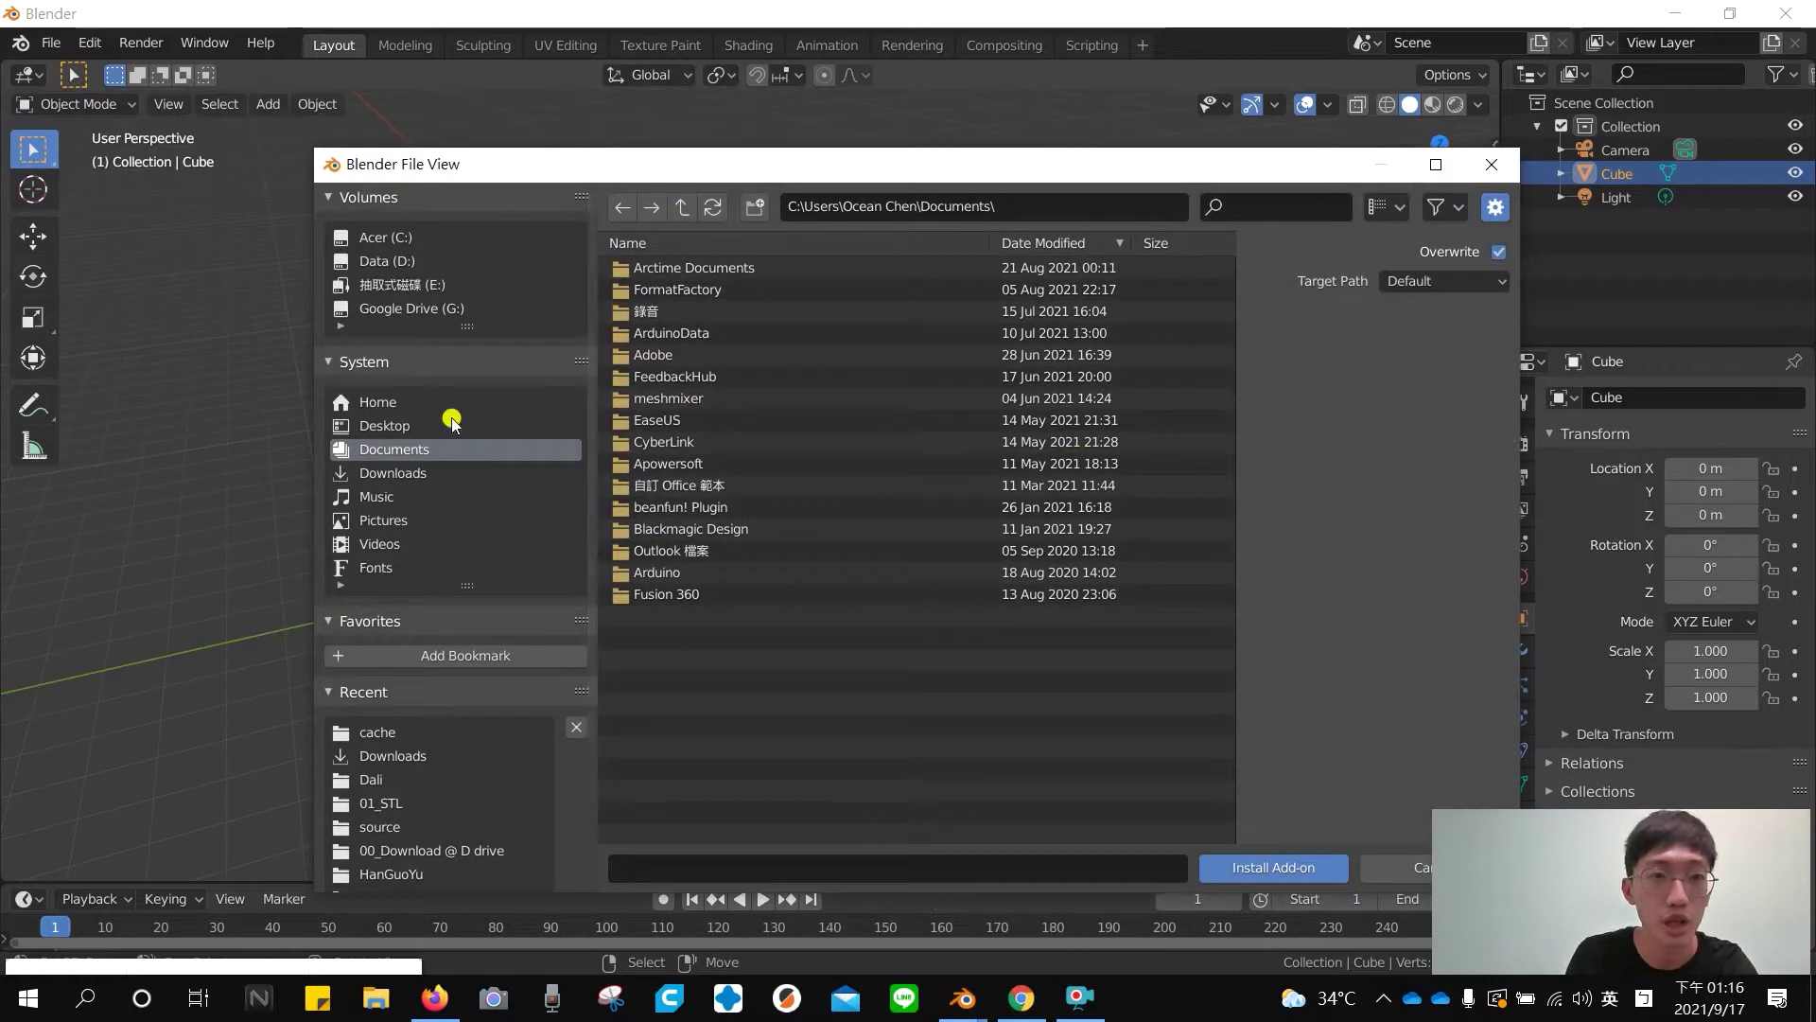
click(399, 479)
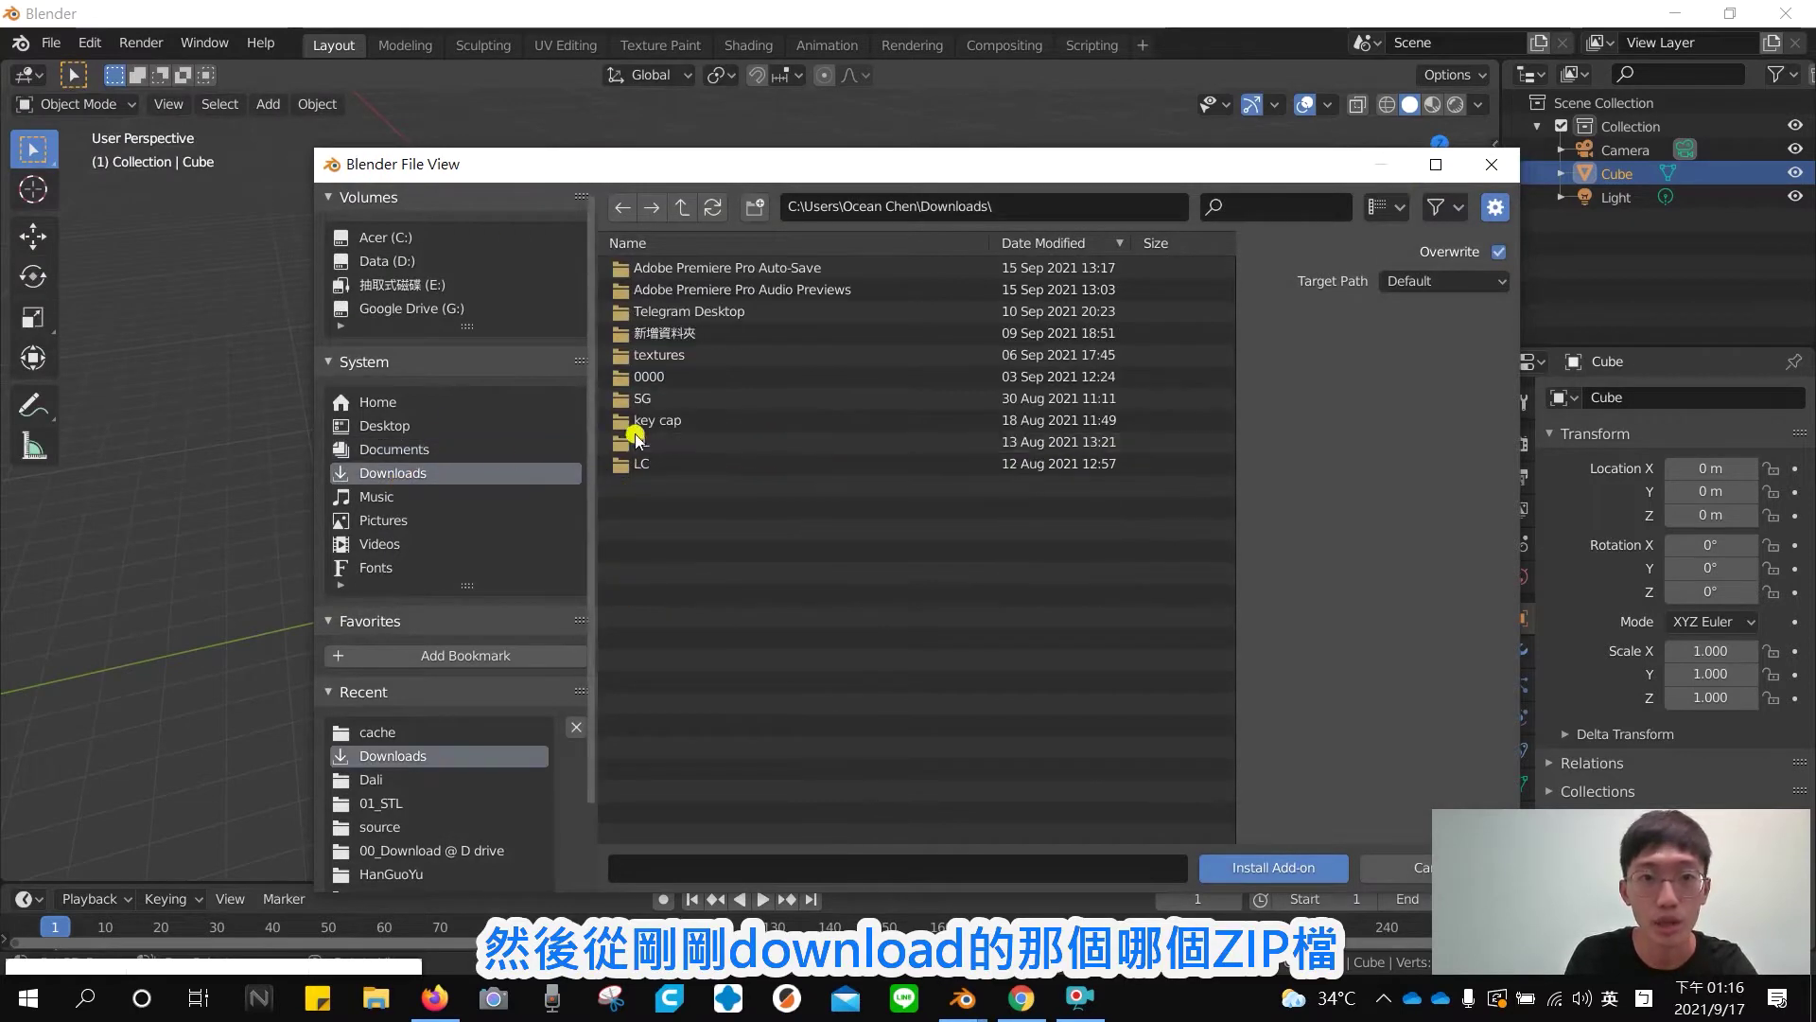
click(1494, 168)
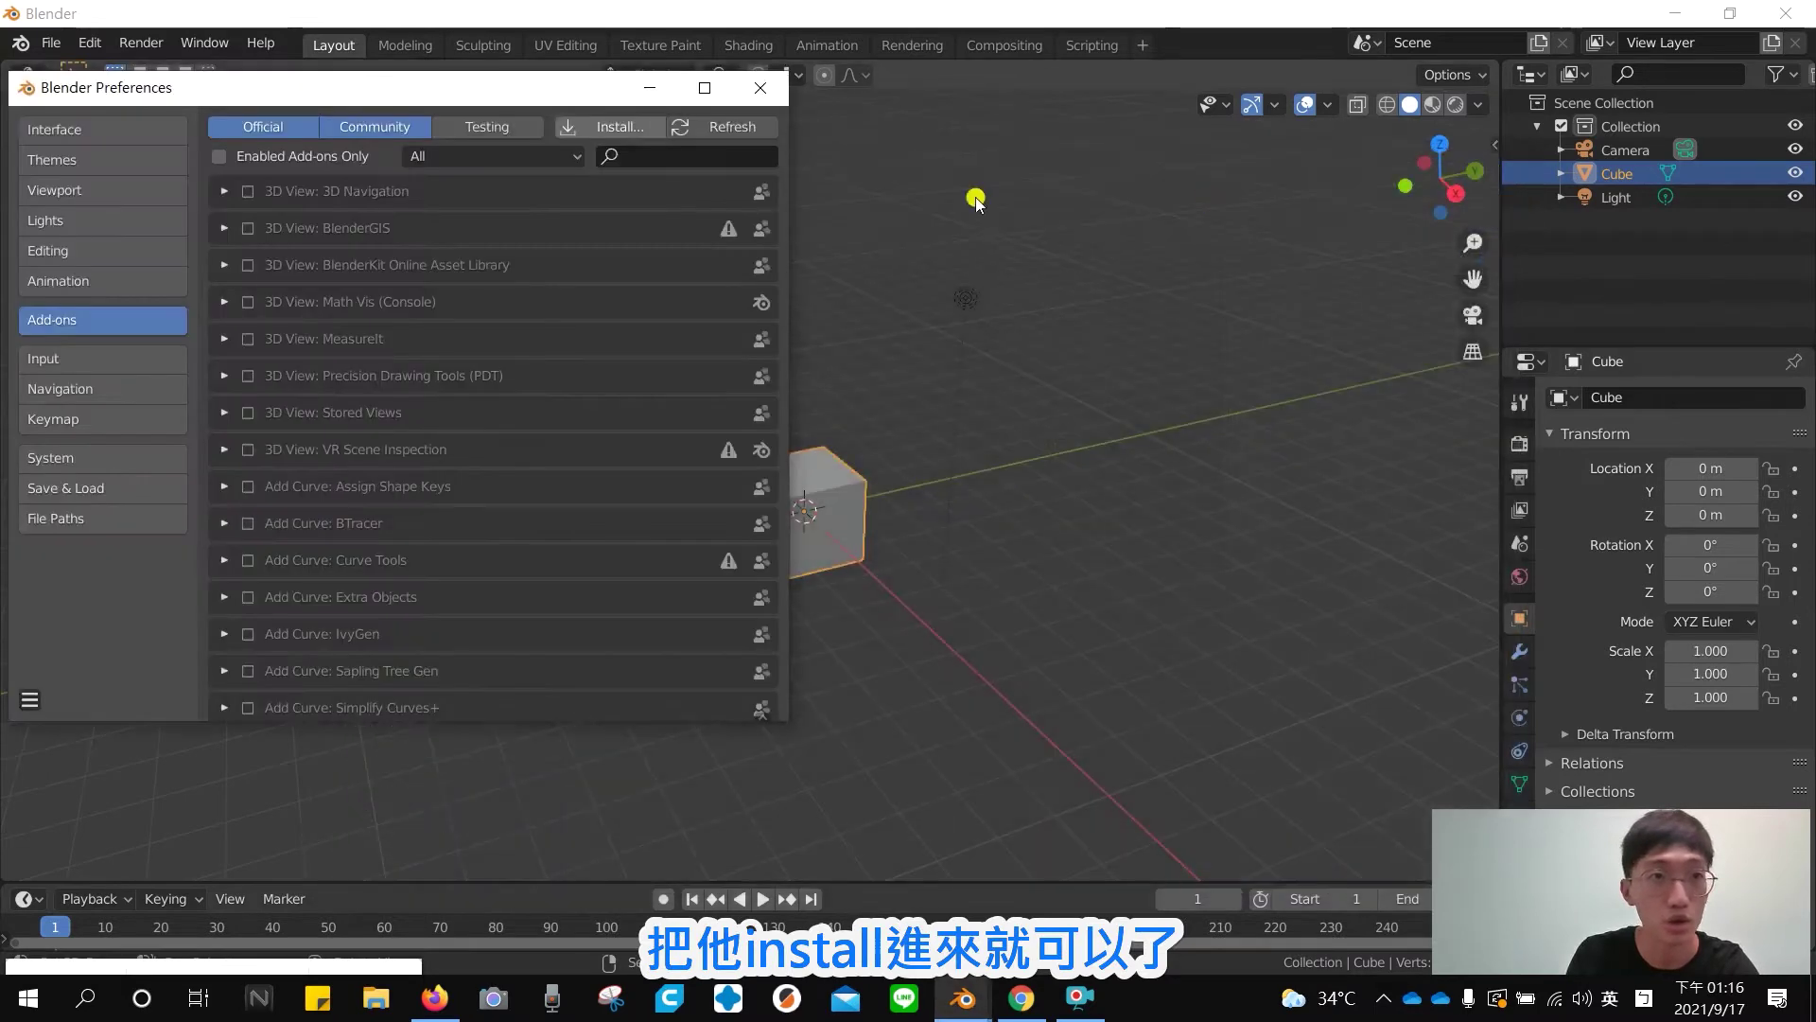
Search the add-ons for 'blendergis' and enable 3D View: BlenderGIS
click(709, 155)
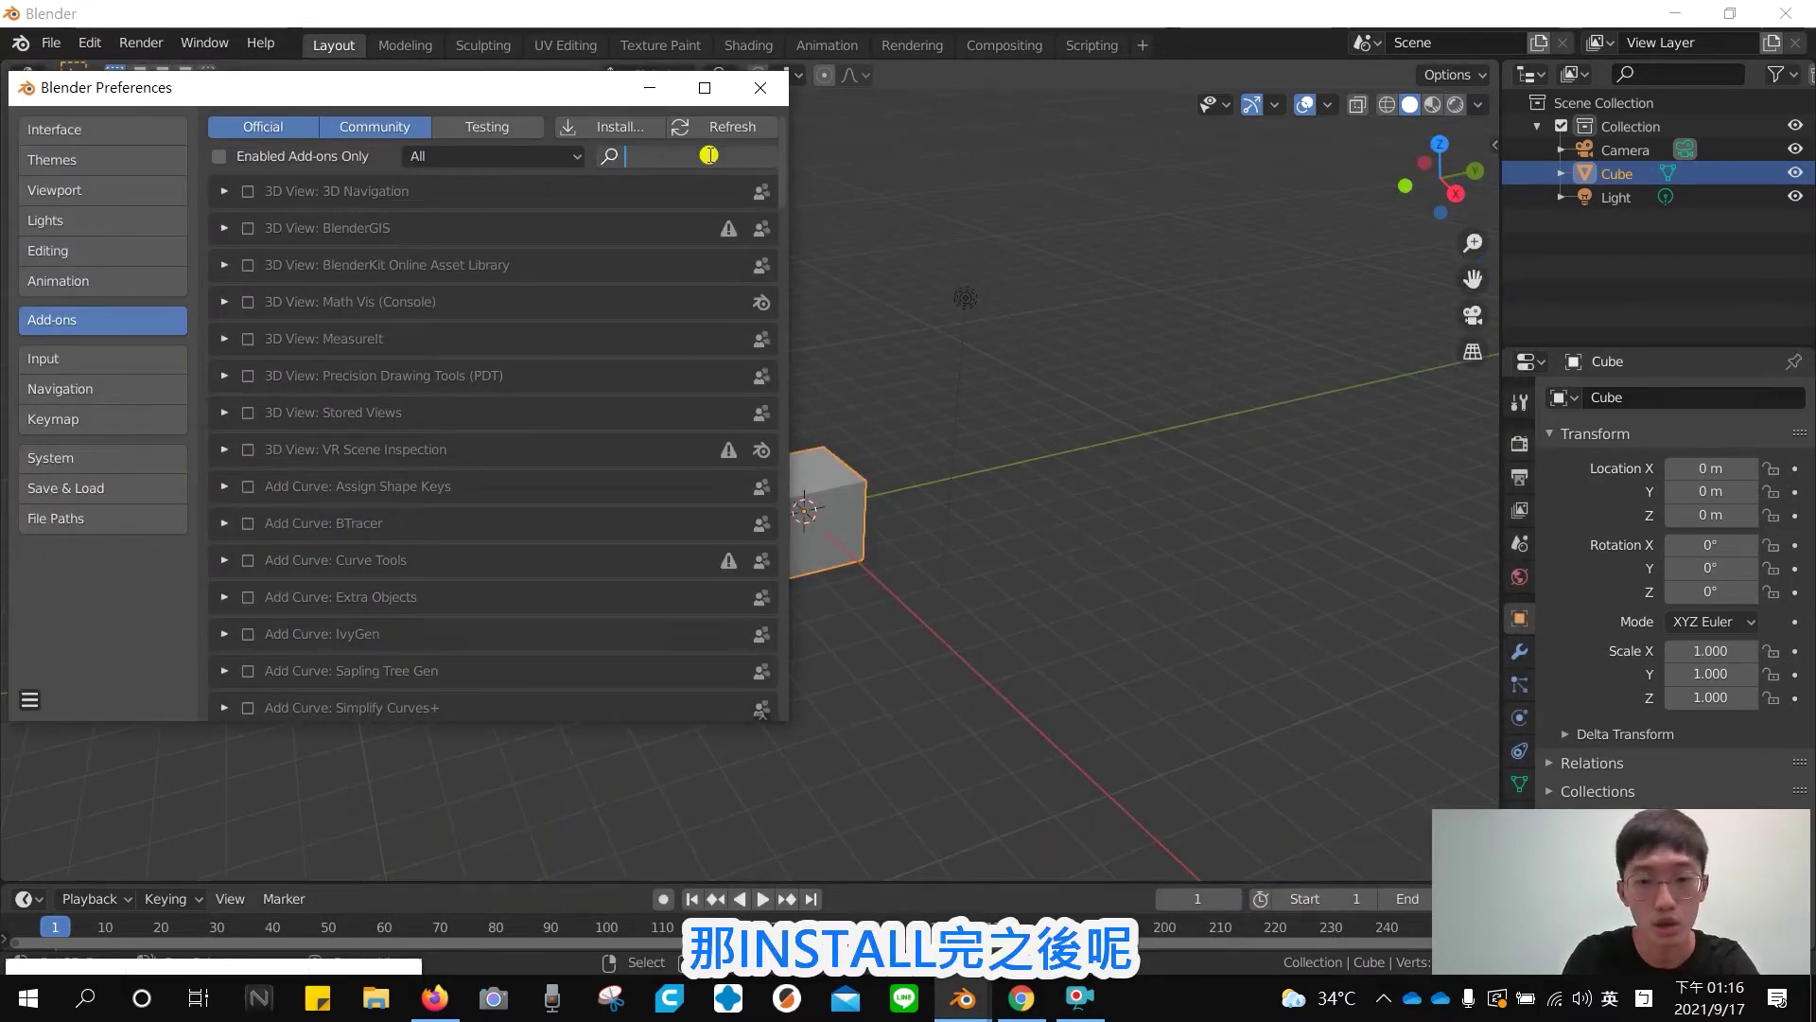
text(blende)
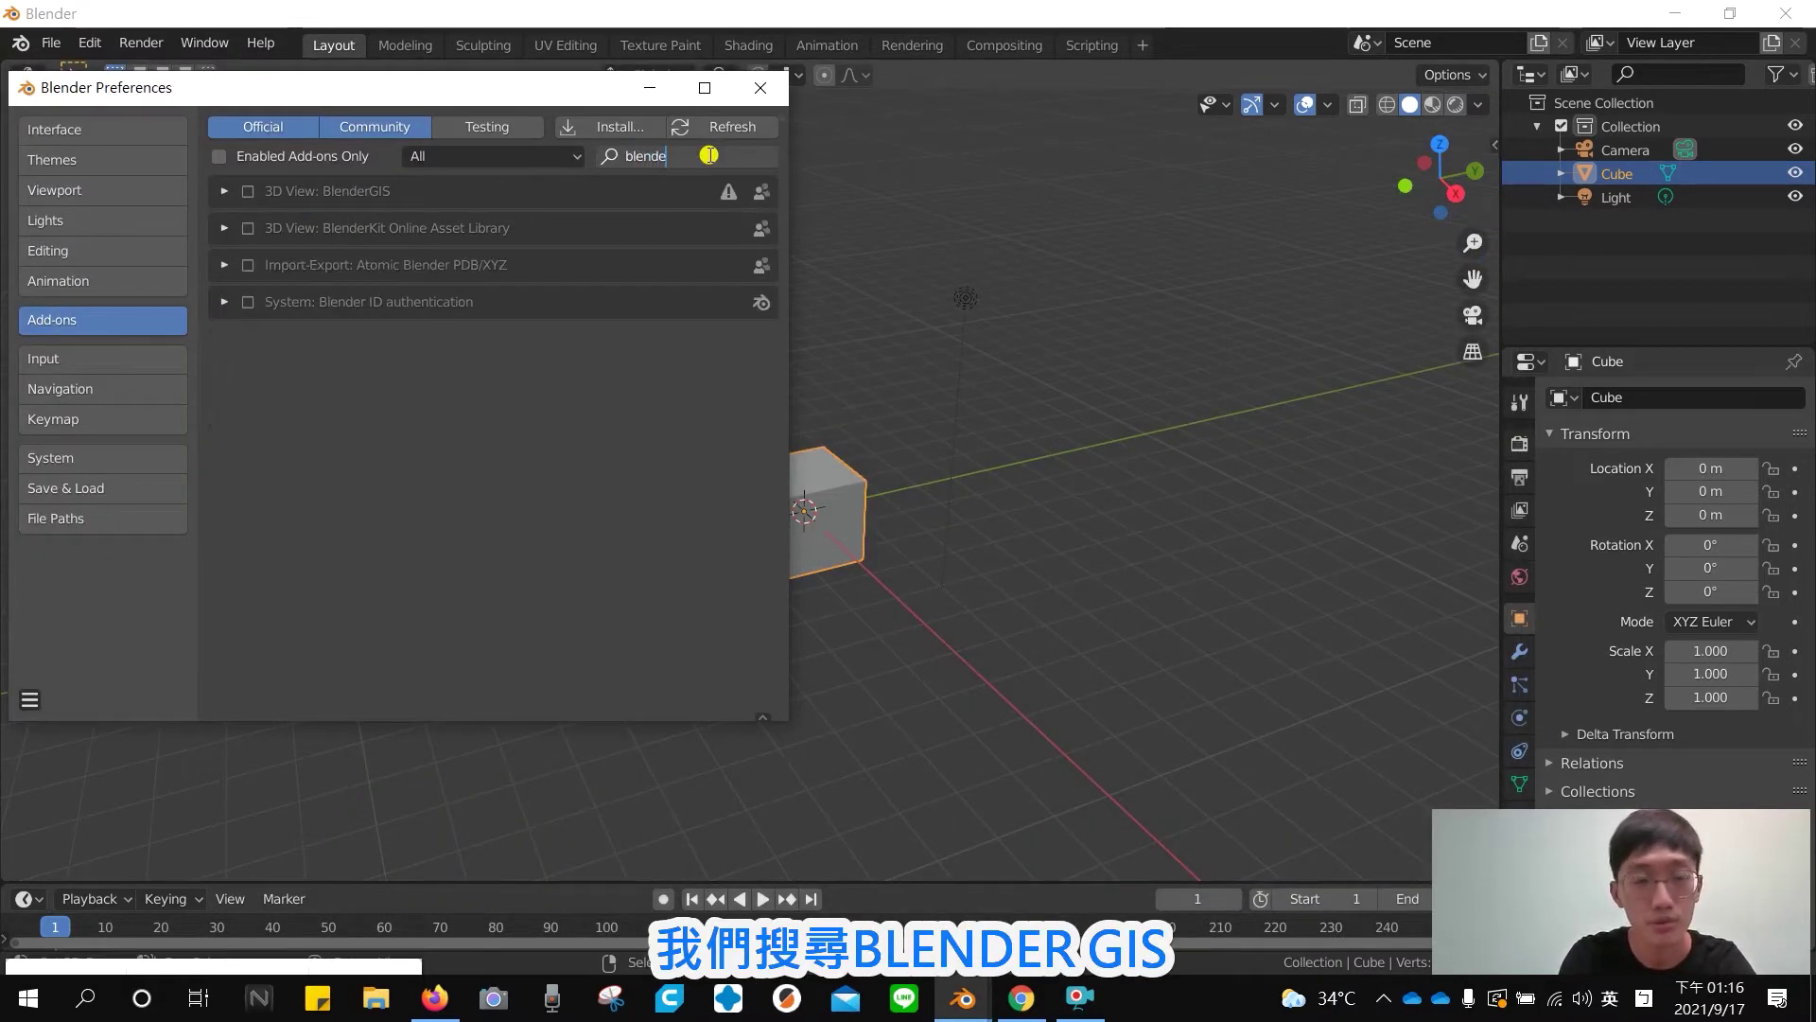
text(rgis)
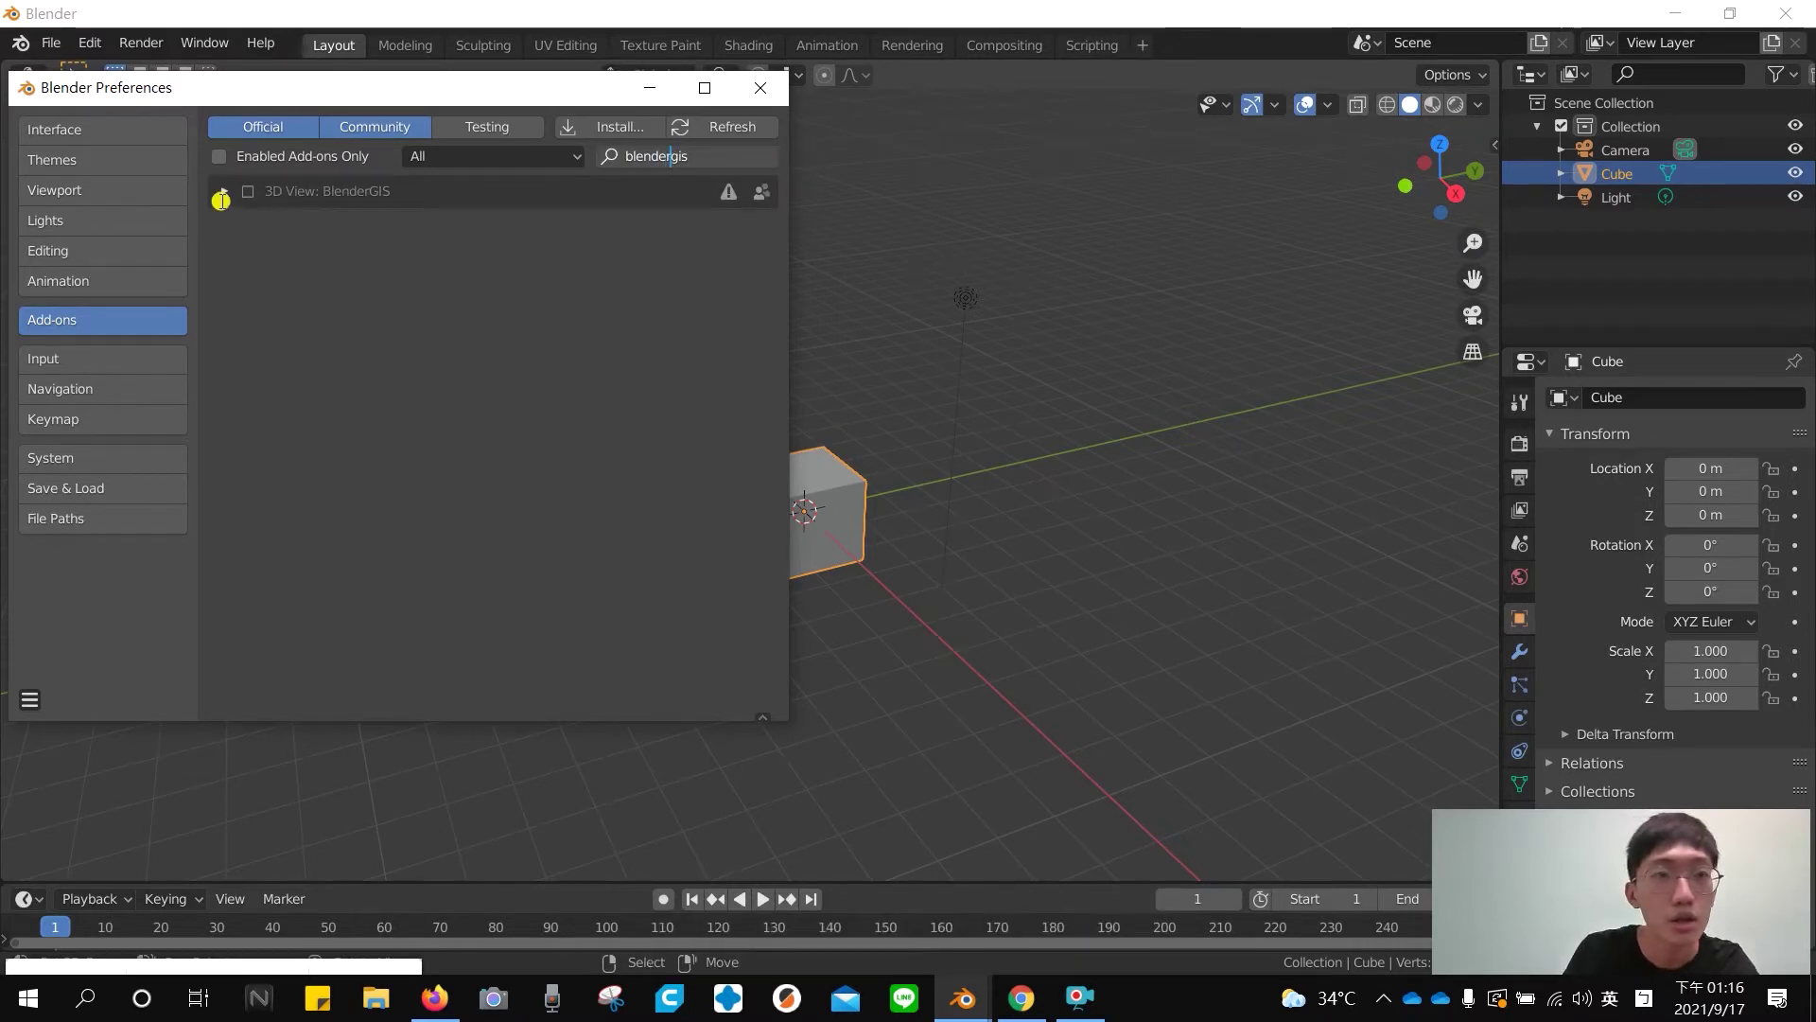
click(248, 193)
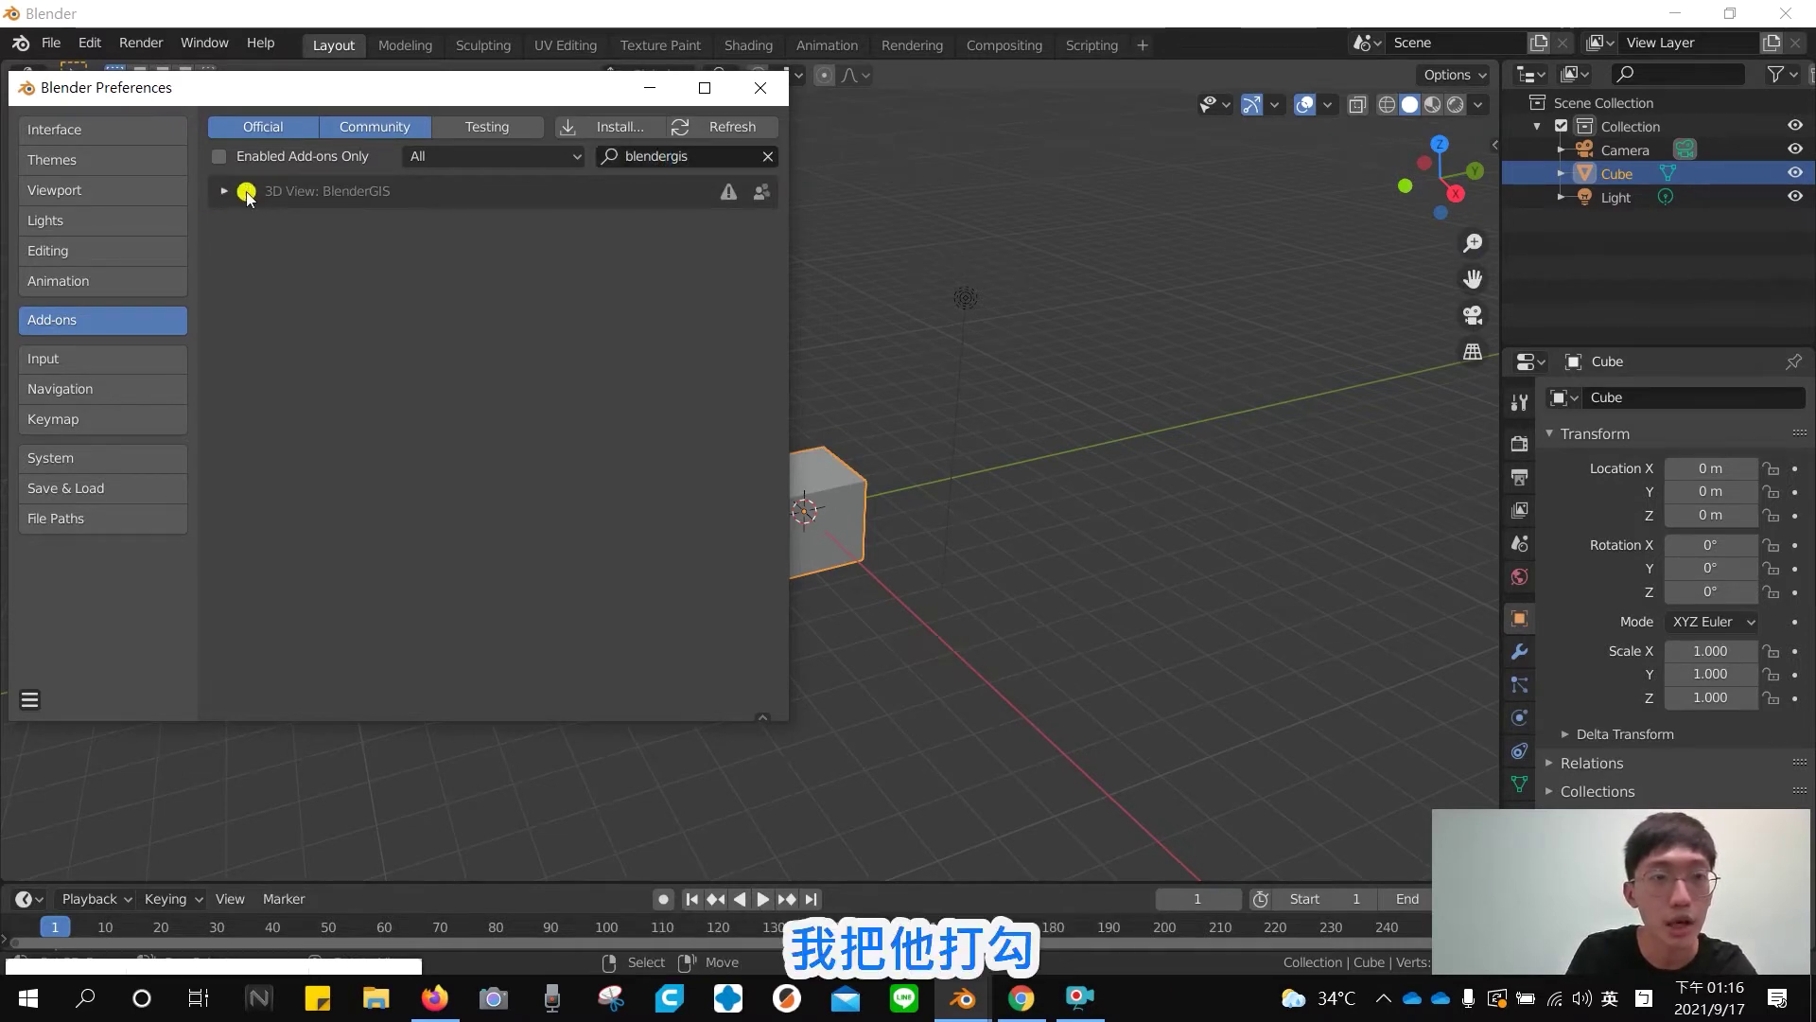
click(248, 192)
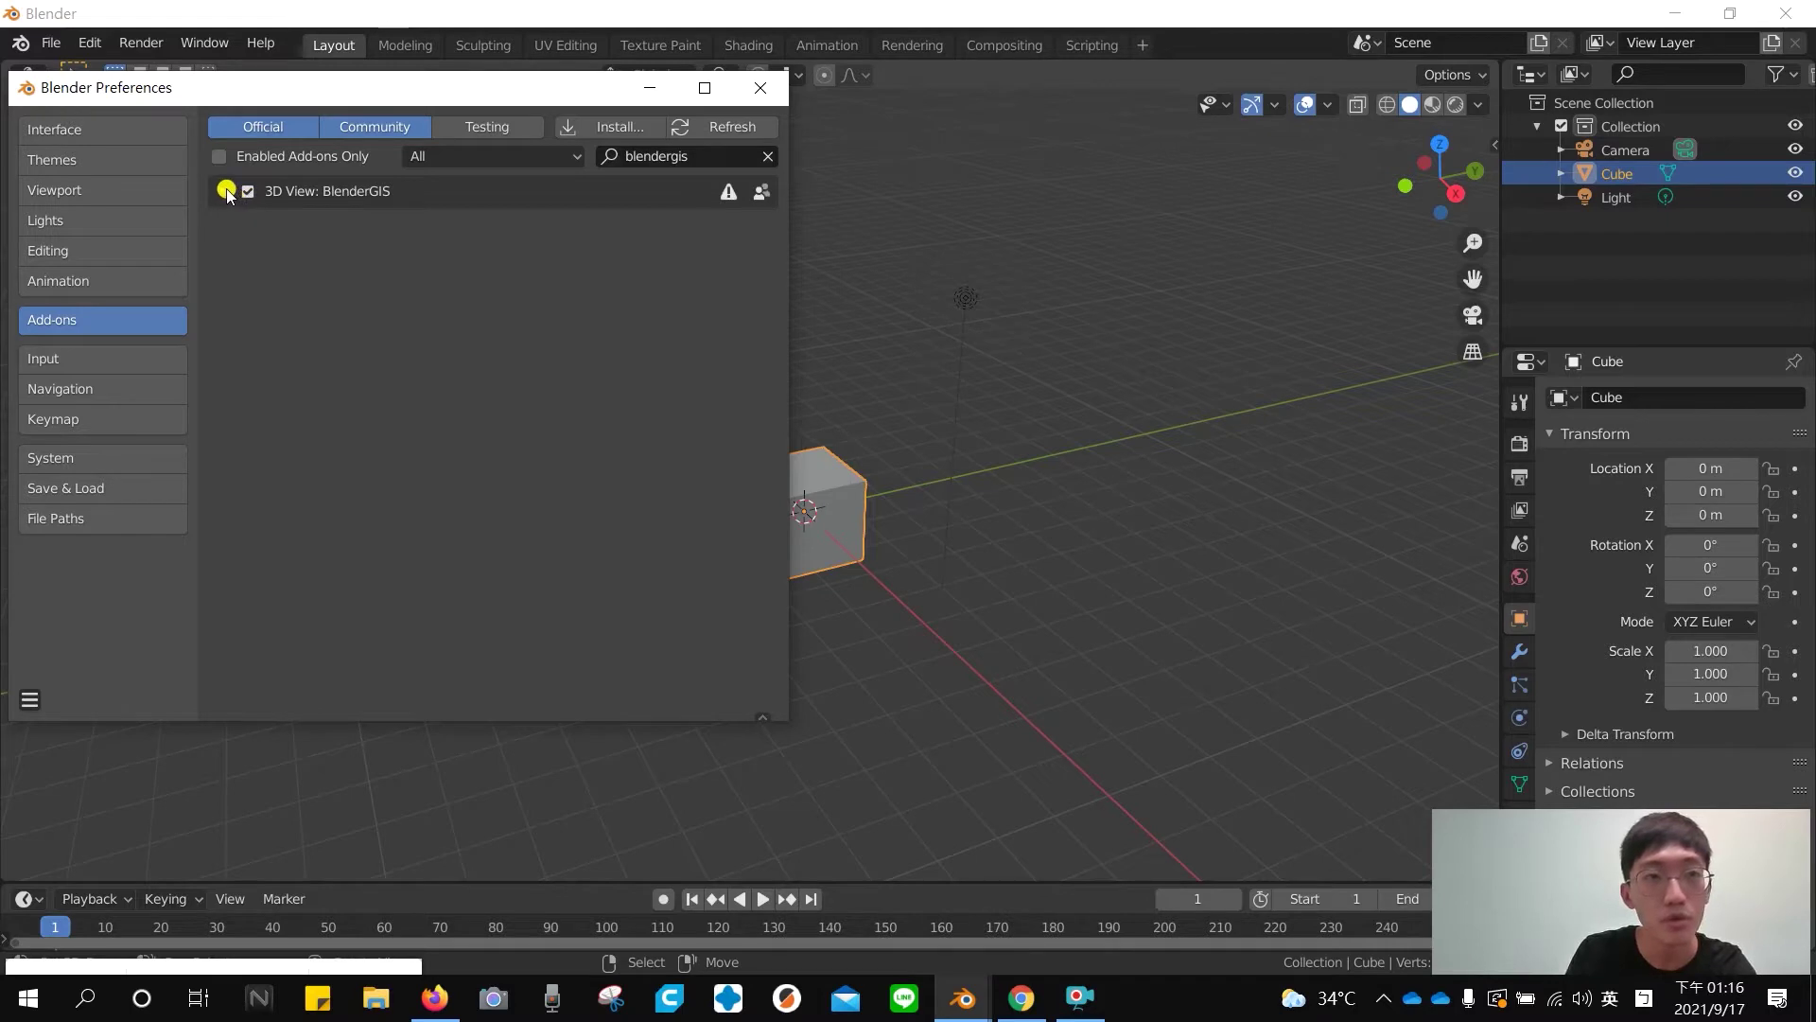
Set the BlenderGIS cache folder to .bgis\cache and save the preferences
click(225, 192)
scroll(459, 449, down, 5)
scroll(459, 450, down, 2)
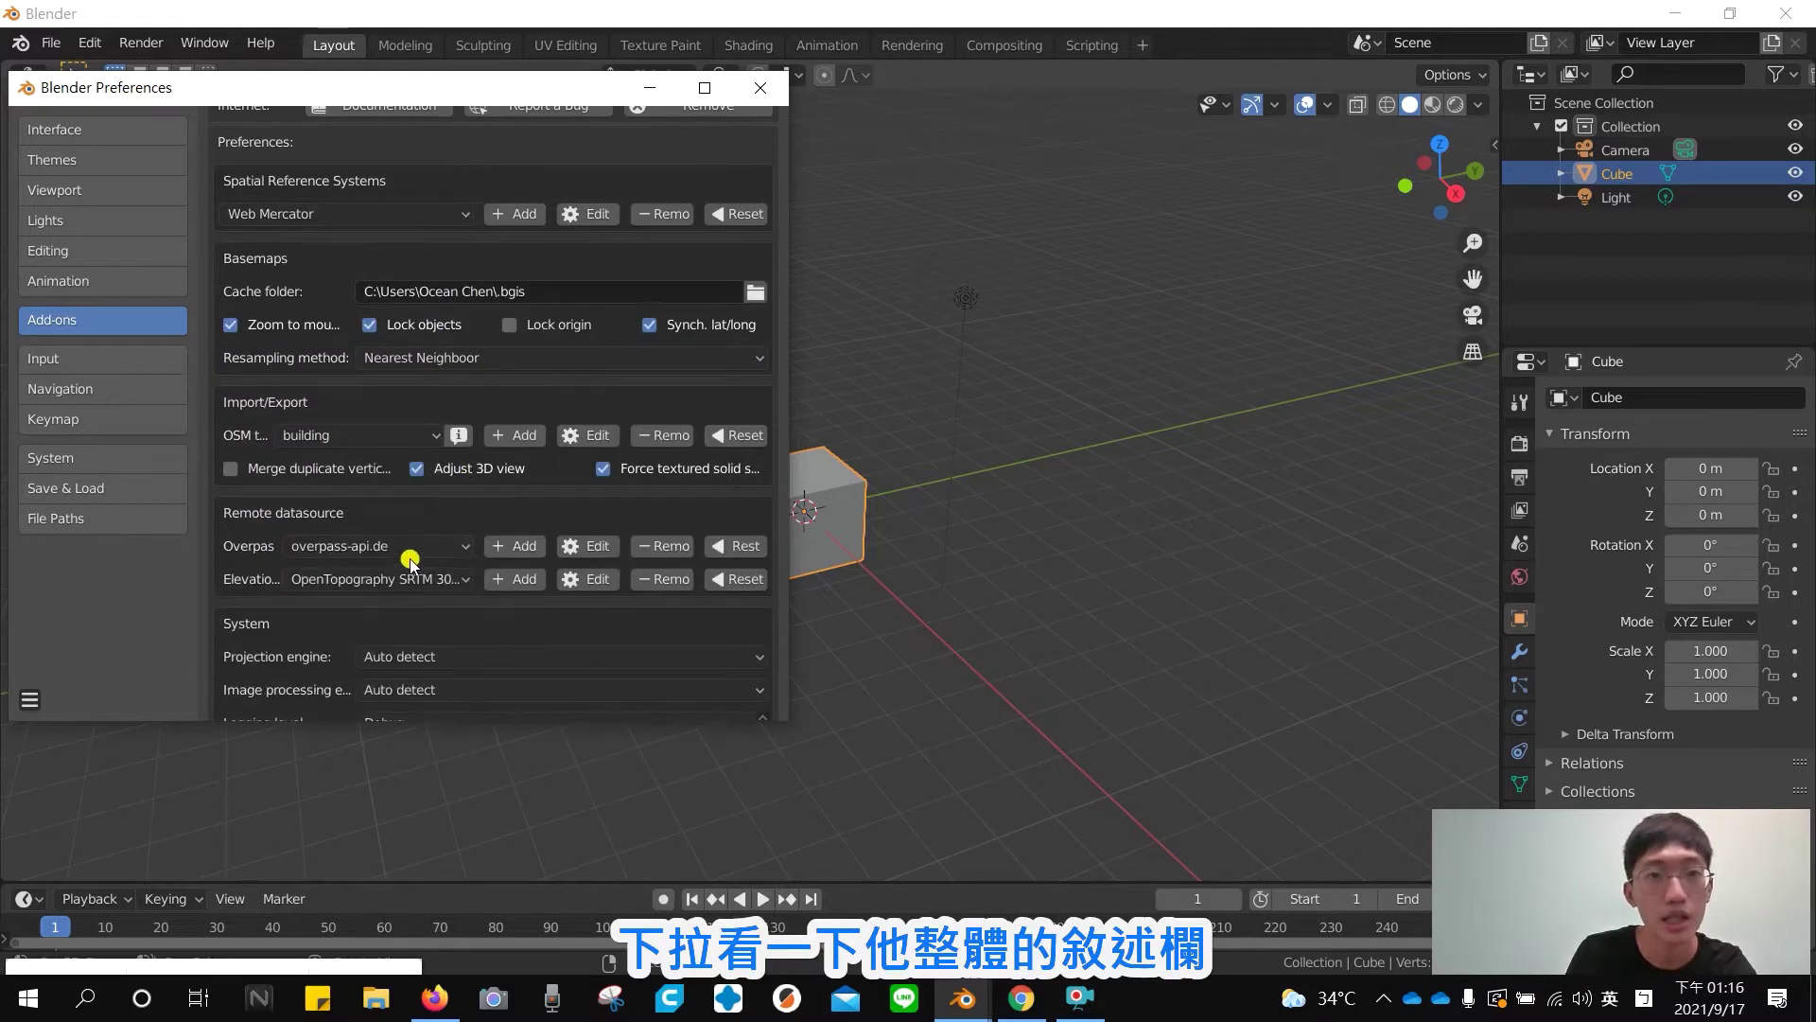
scroll(443, 594, down, 1)
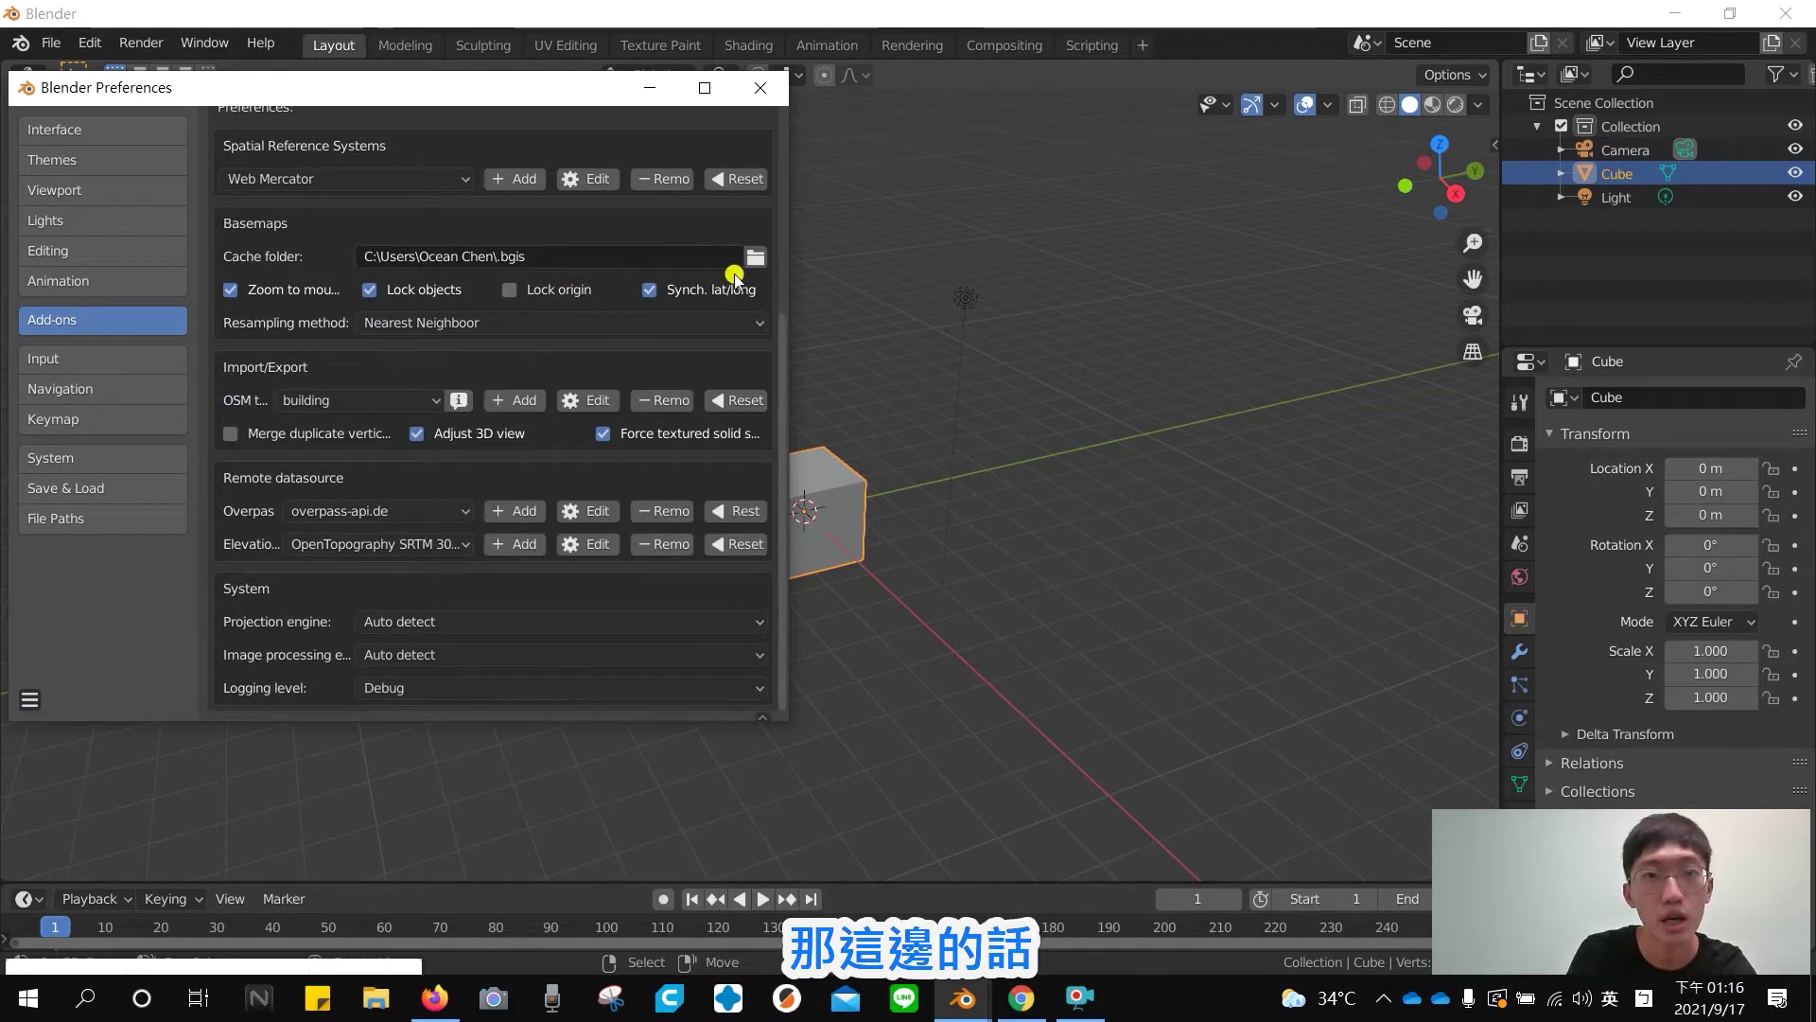
click(749, 261)
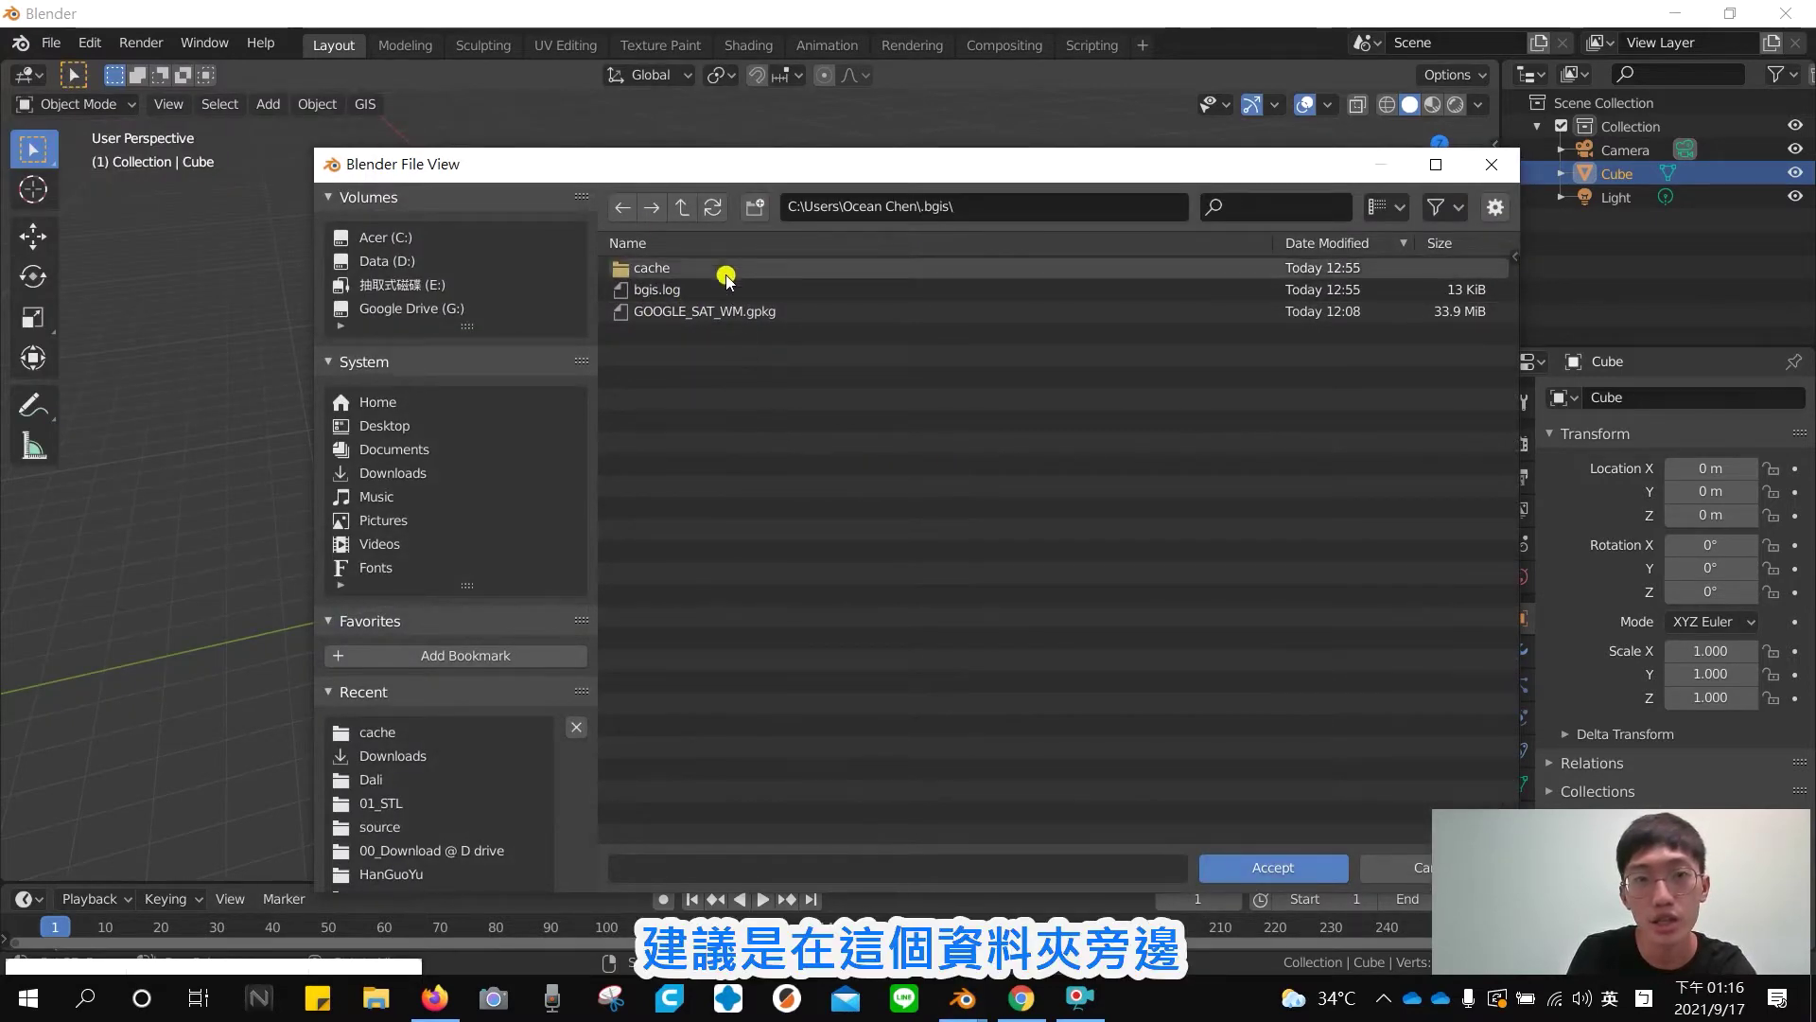
click(694, 268)
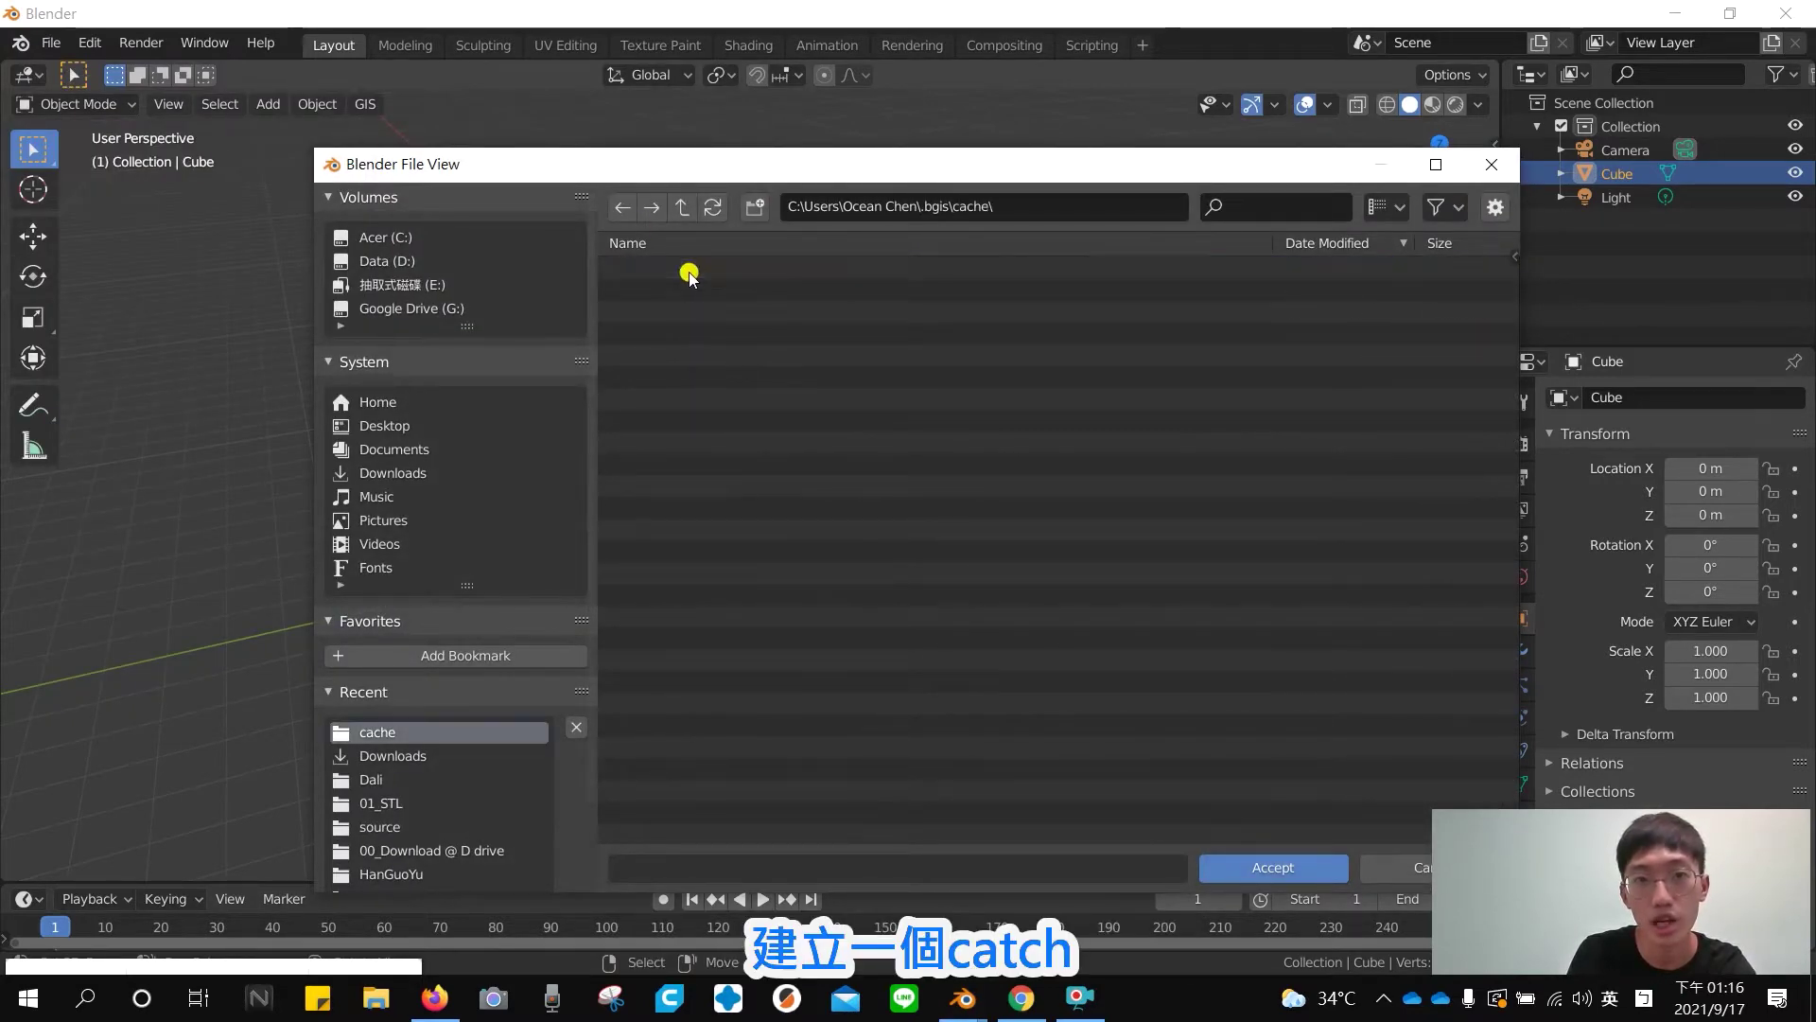
click(1273, 868)
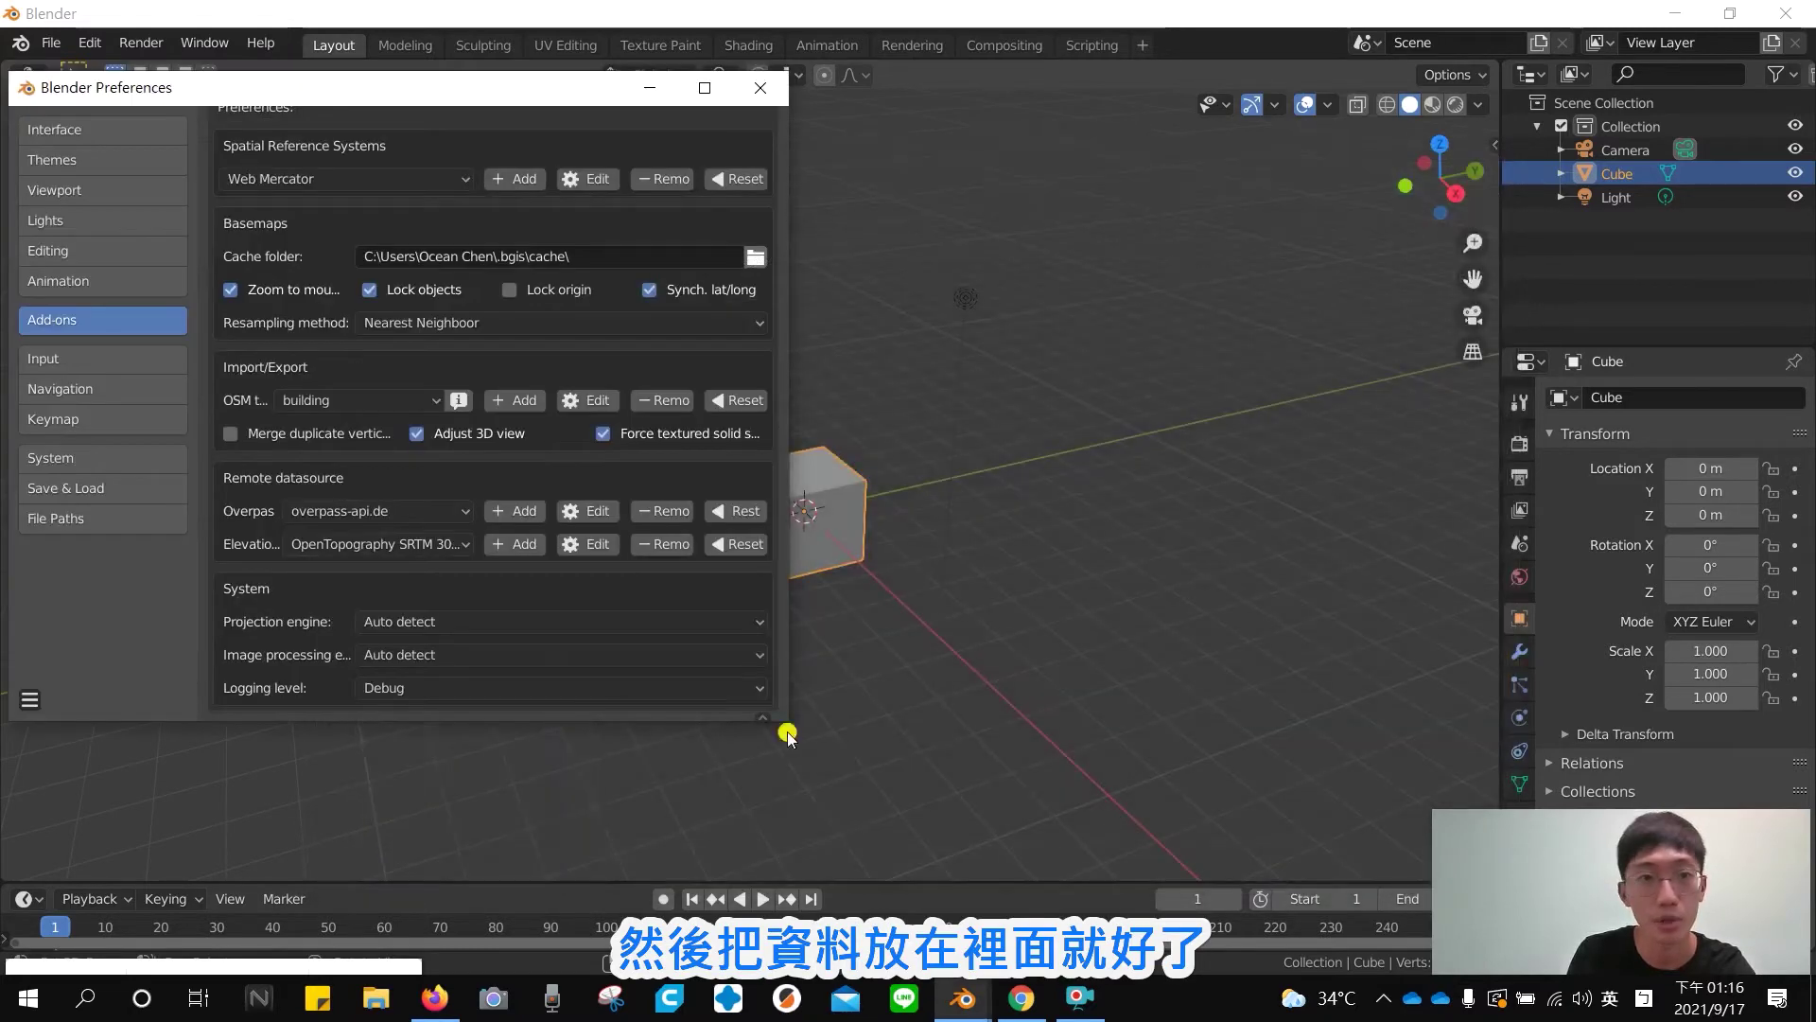
click(29, 700)
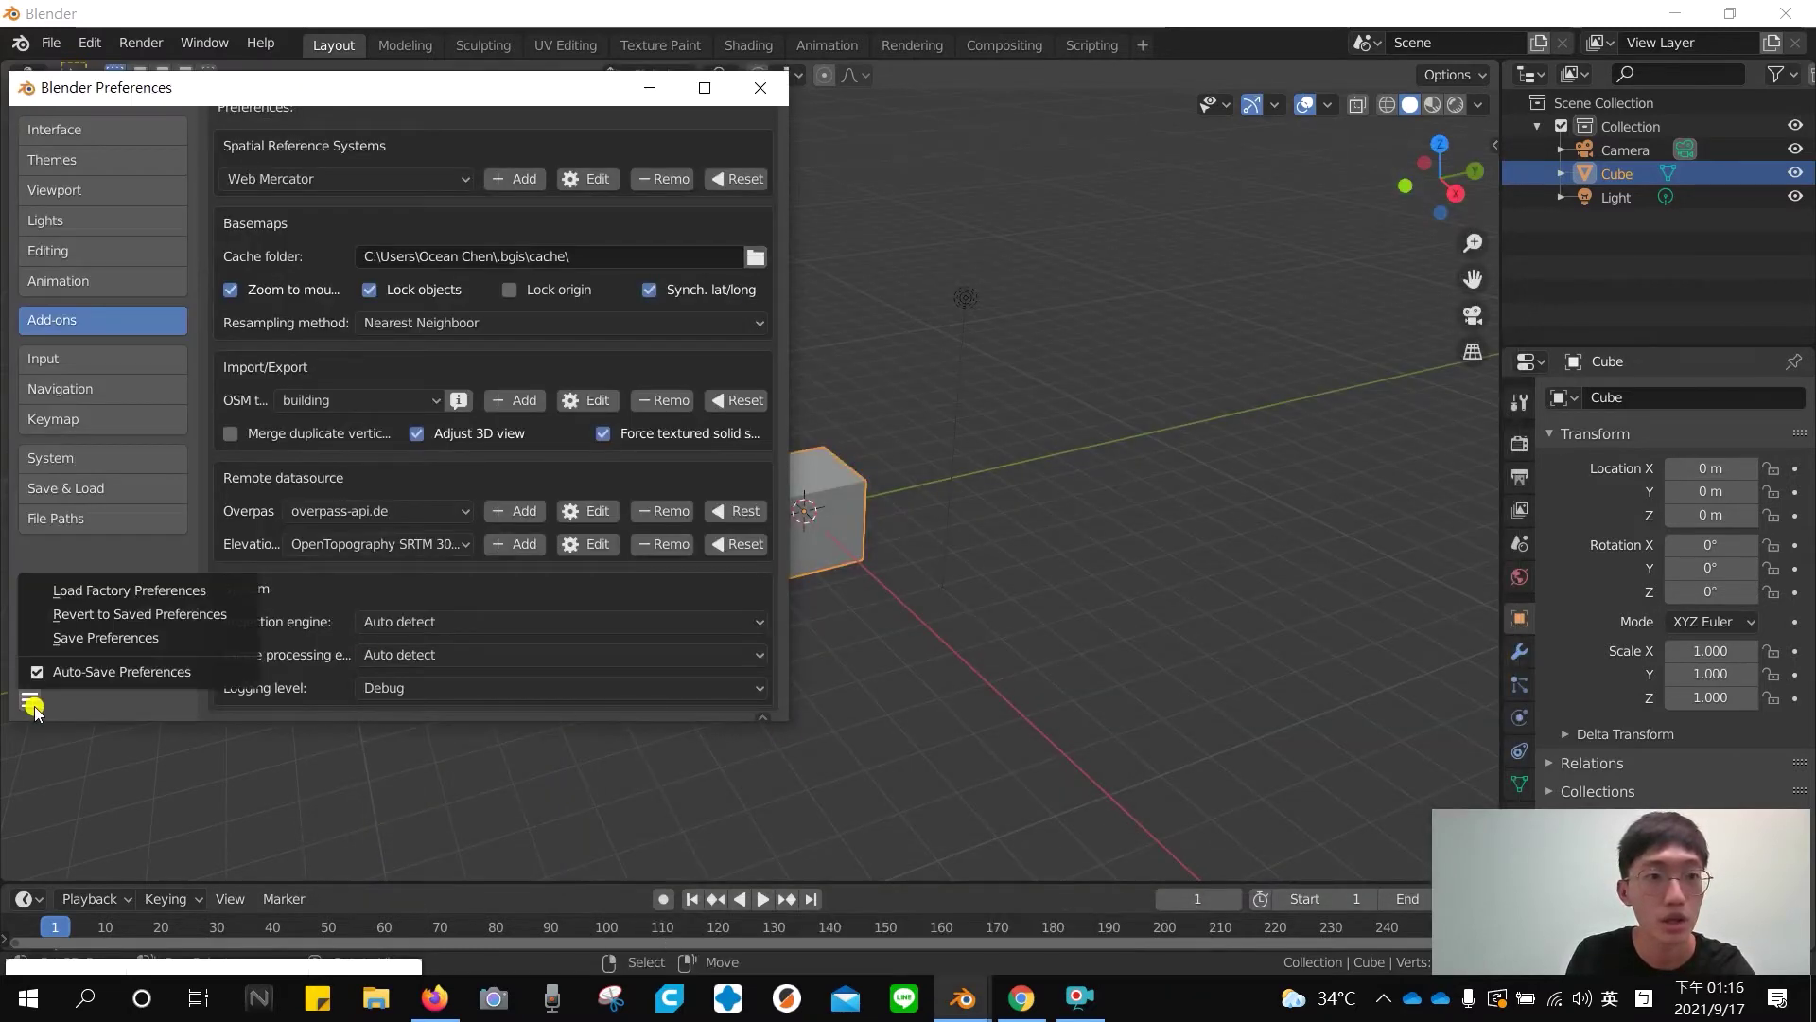
click(52, 639)
Search the add-ons for 'node' (Node Wrangler), save preferences again, and close Preferences
scroll(635, 244, up, 8)
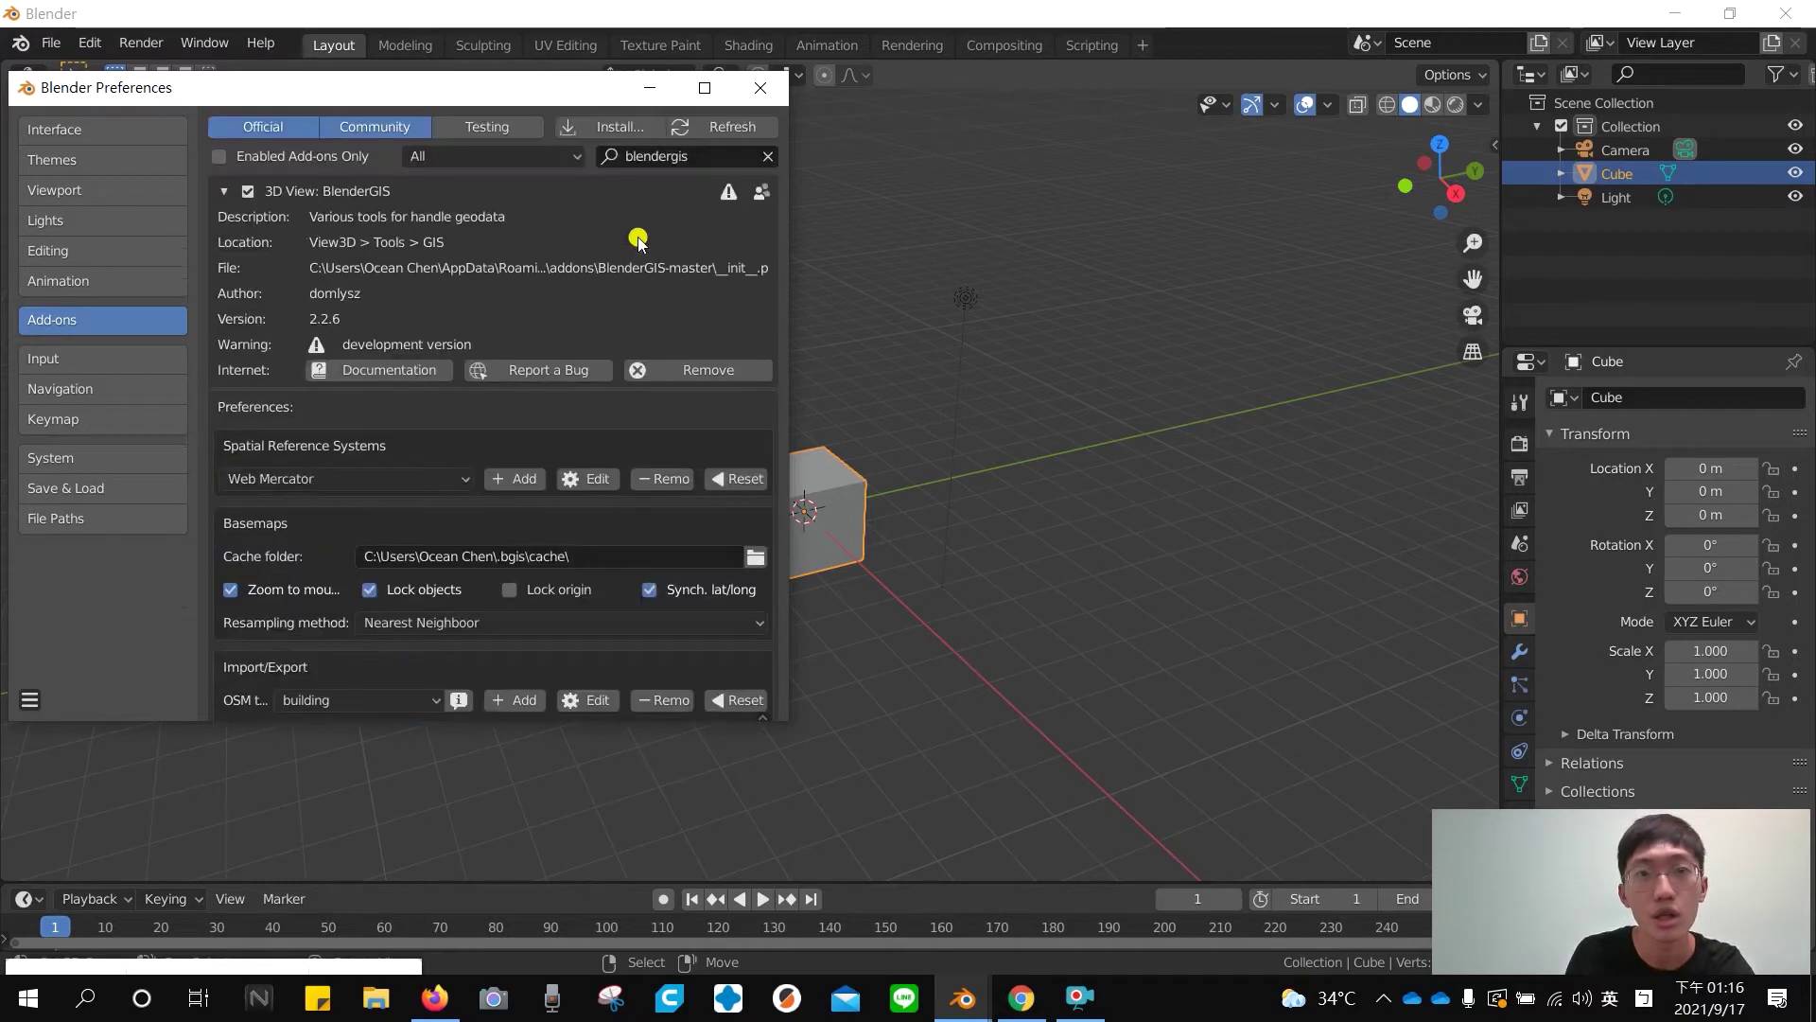
scroll(766, 157, up, 1)
click(724, 154)
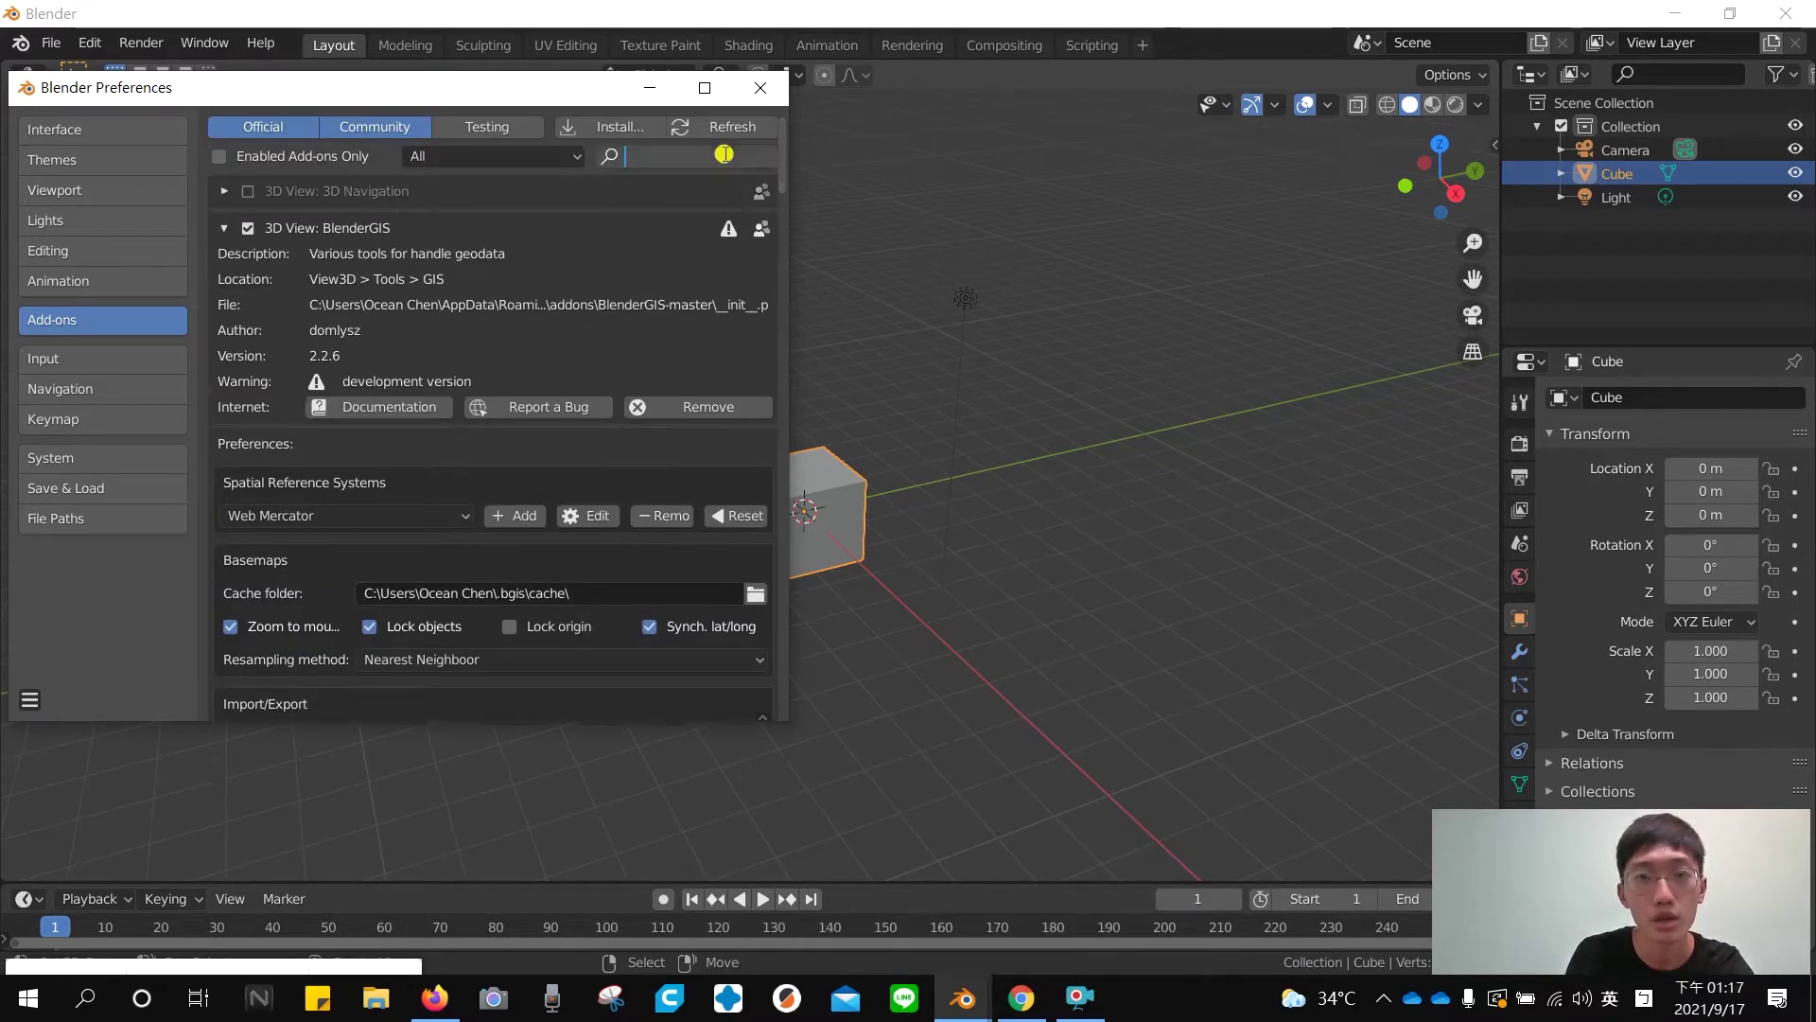
text(node)
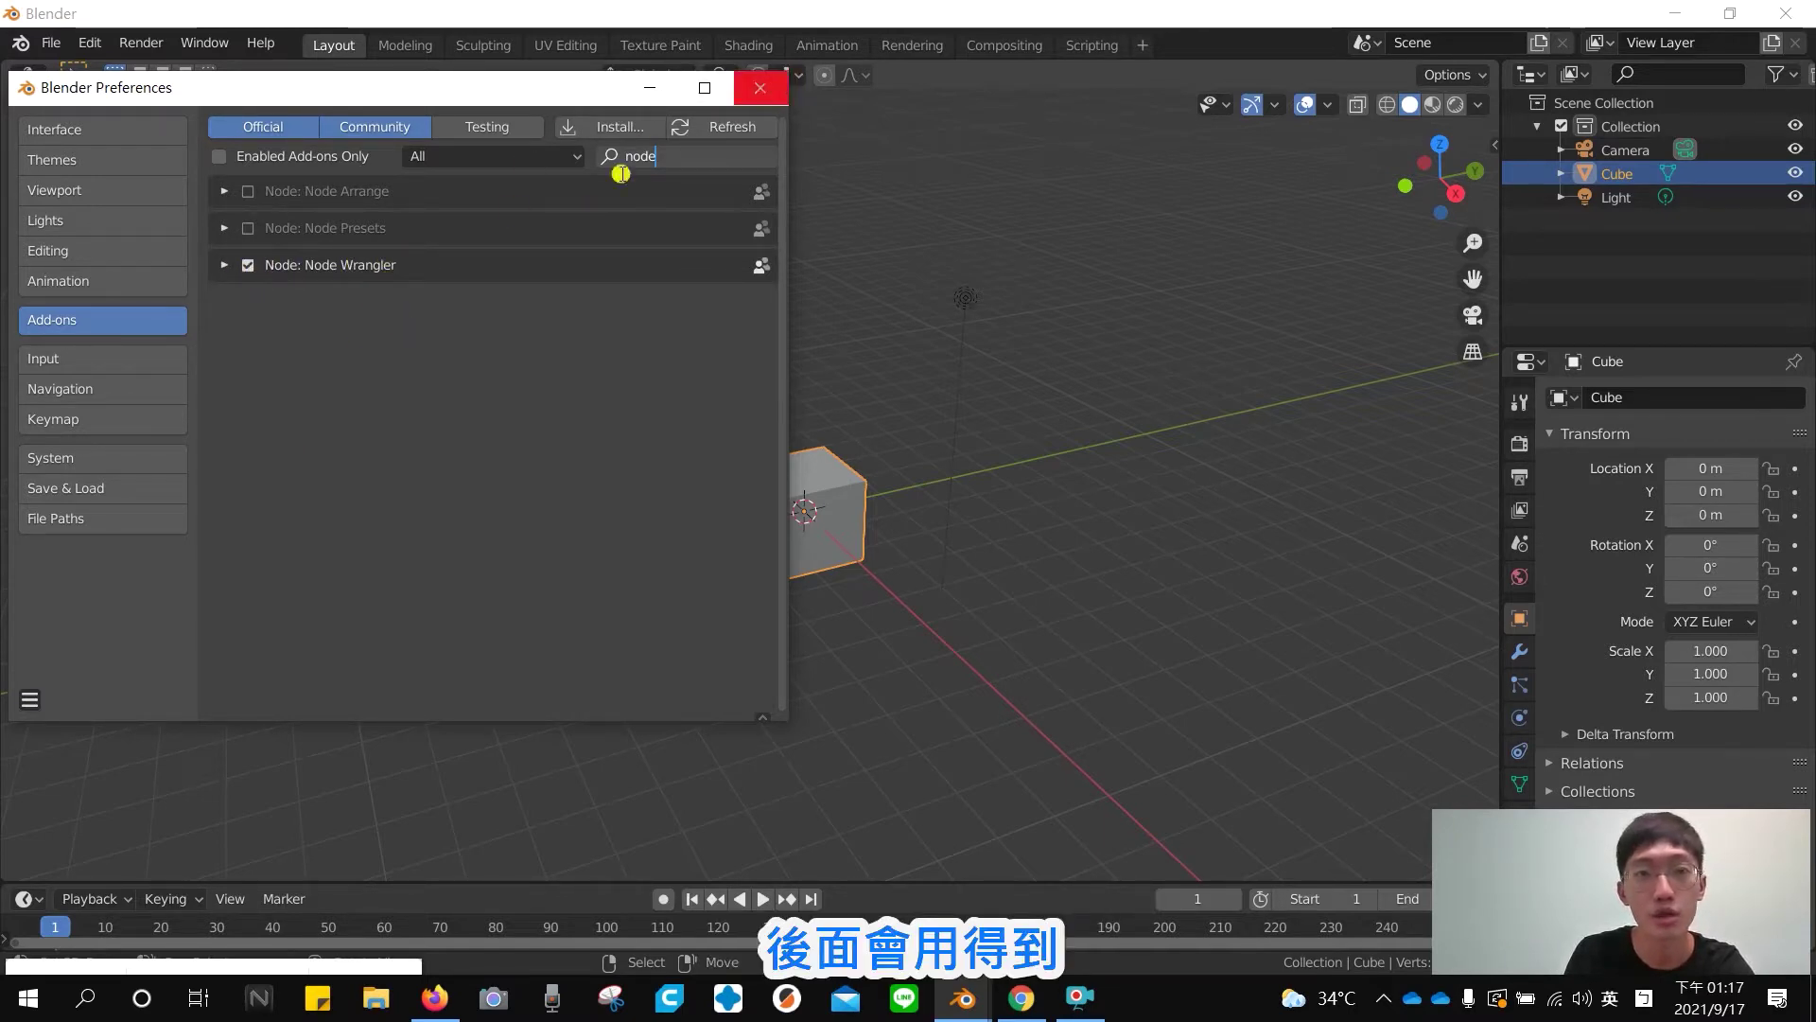
click(32, 696)
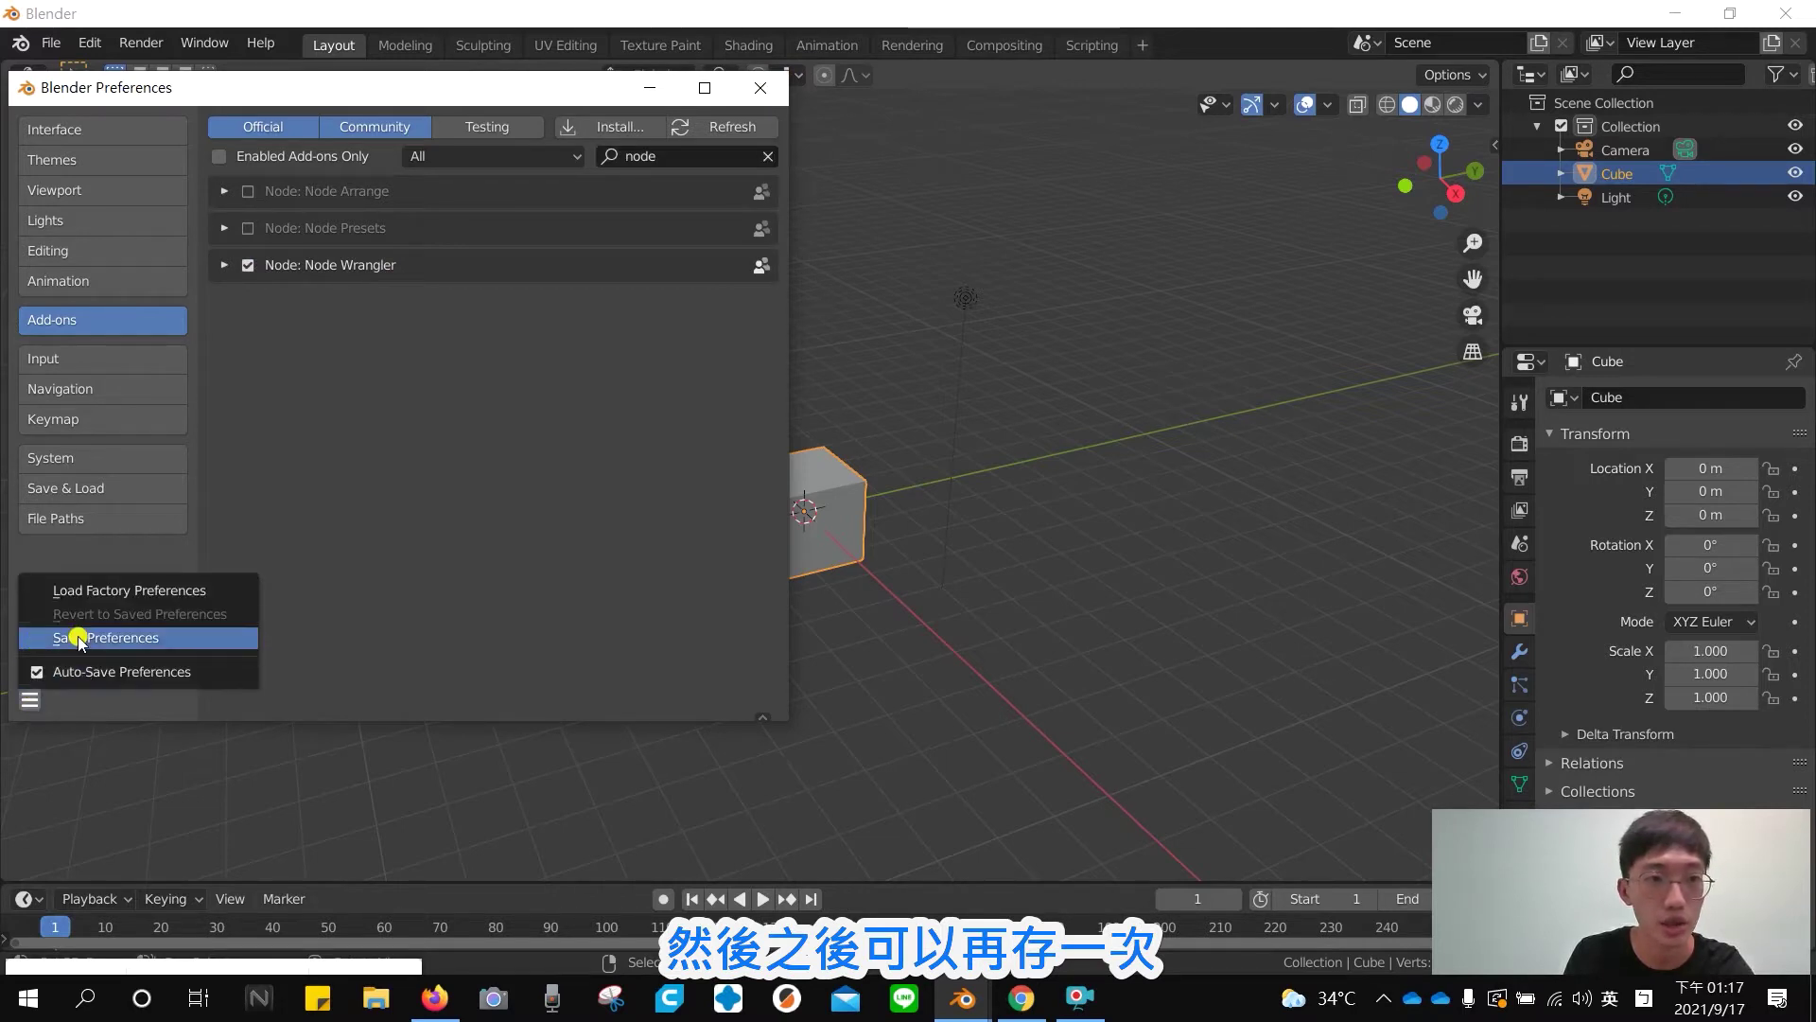
click(80, 665)
click(765, 90)
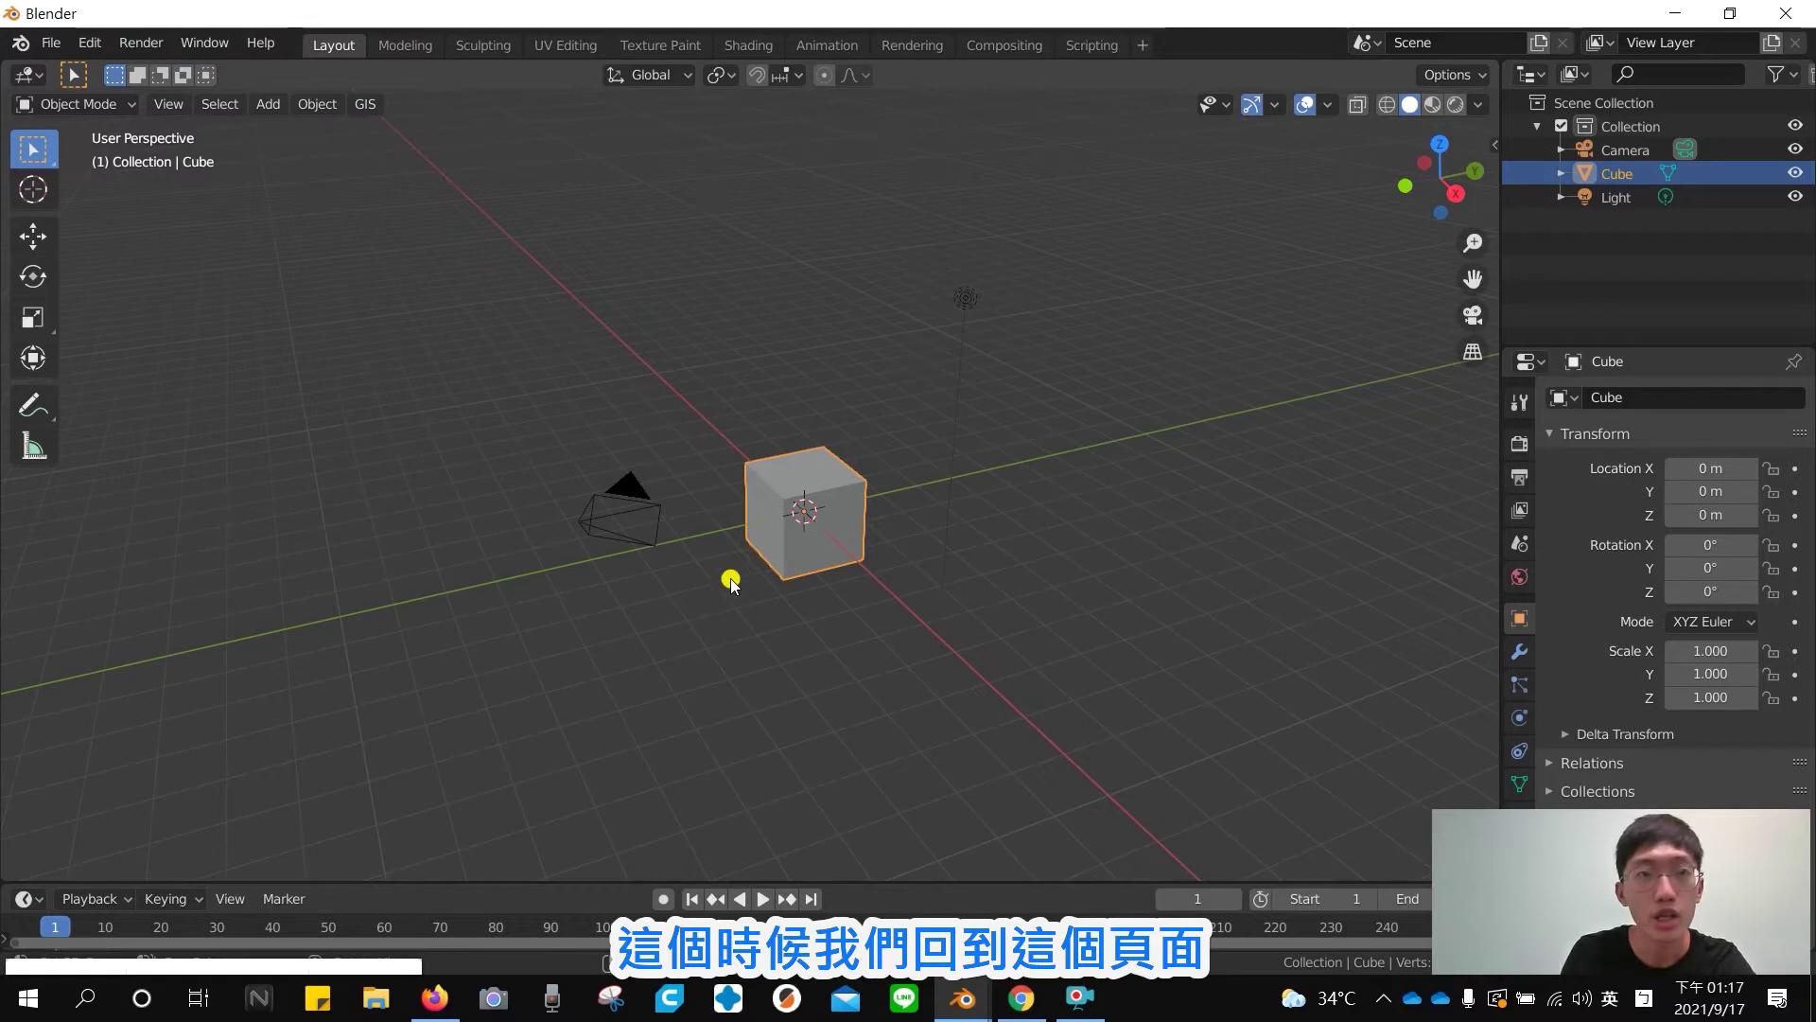
Load a GIS Web geodata basemap with Source Google and Layer Satellite
click(365, 104)
mouse_move(422, 165)
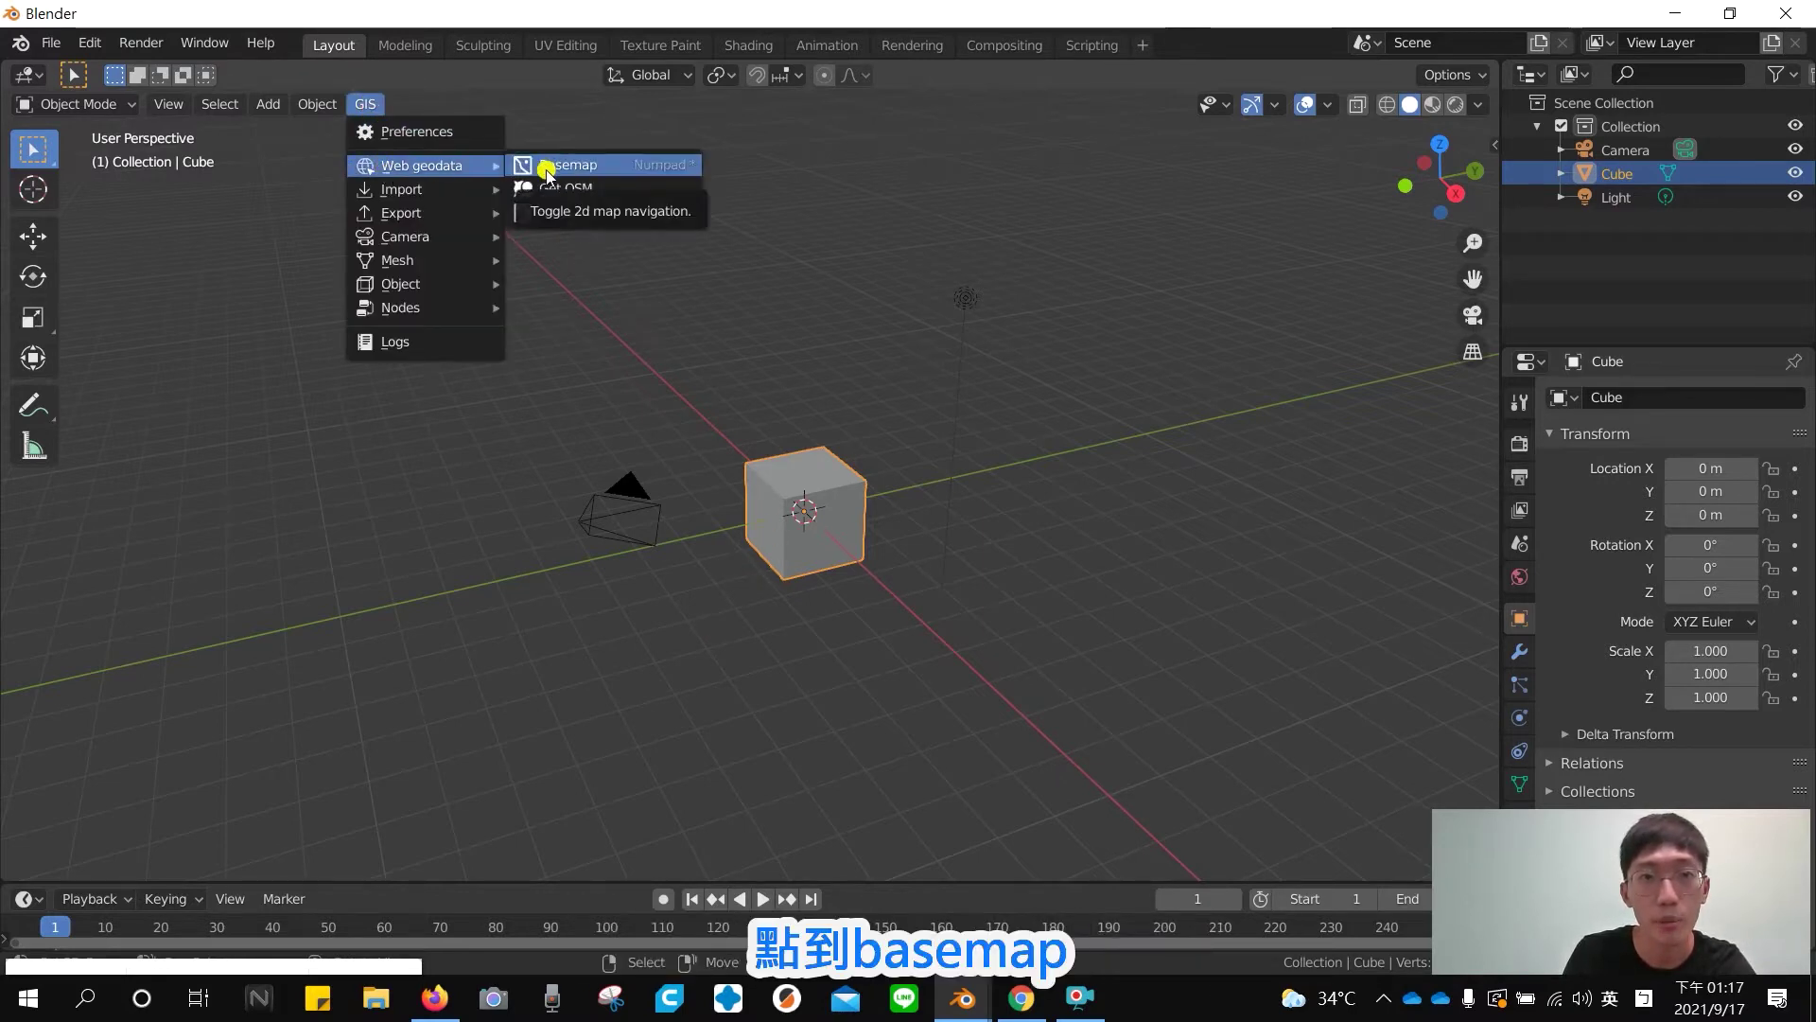
click(541, 168)
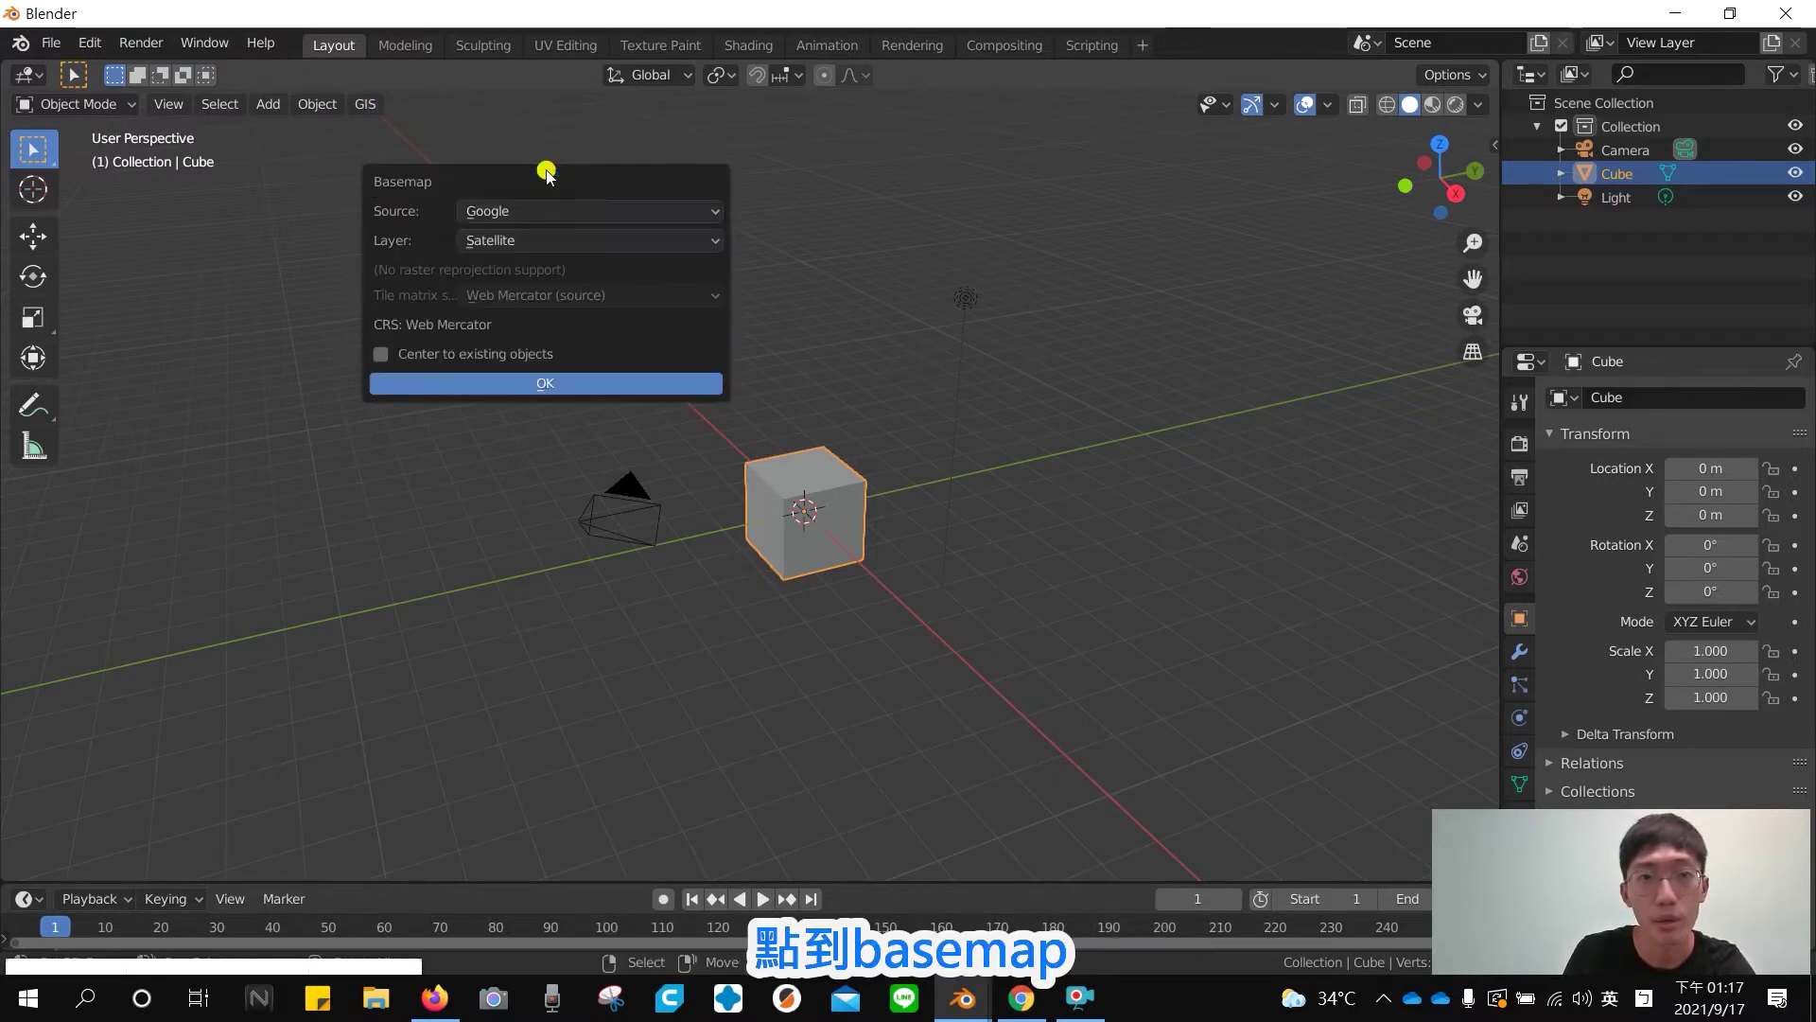
click(651, 213)
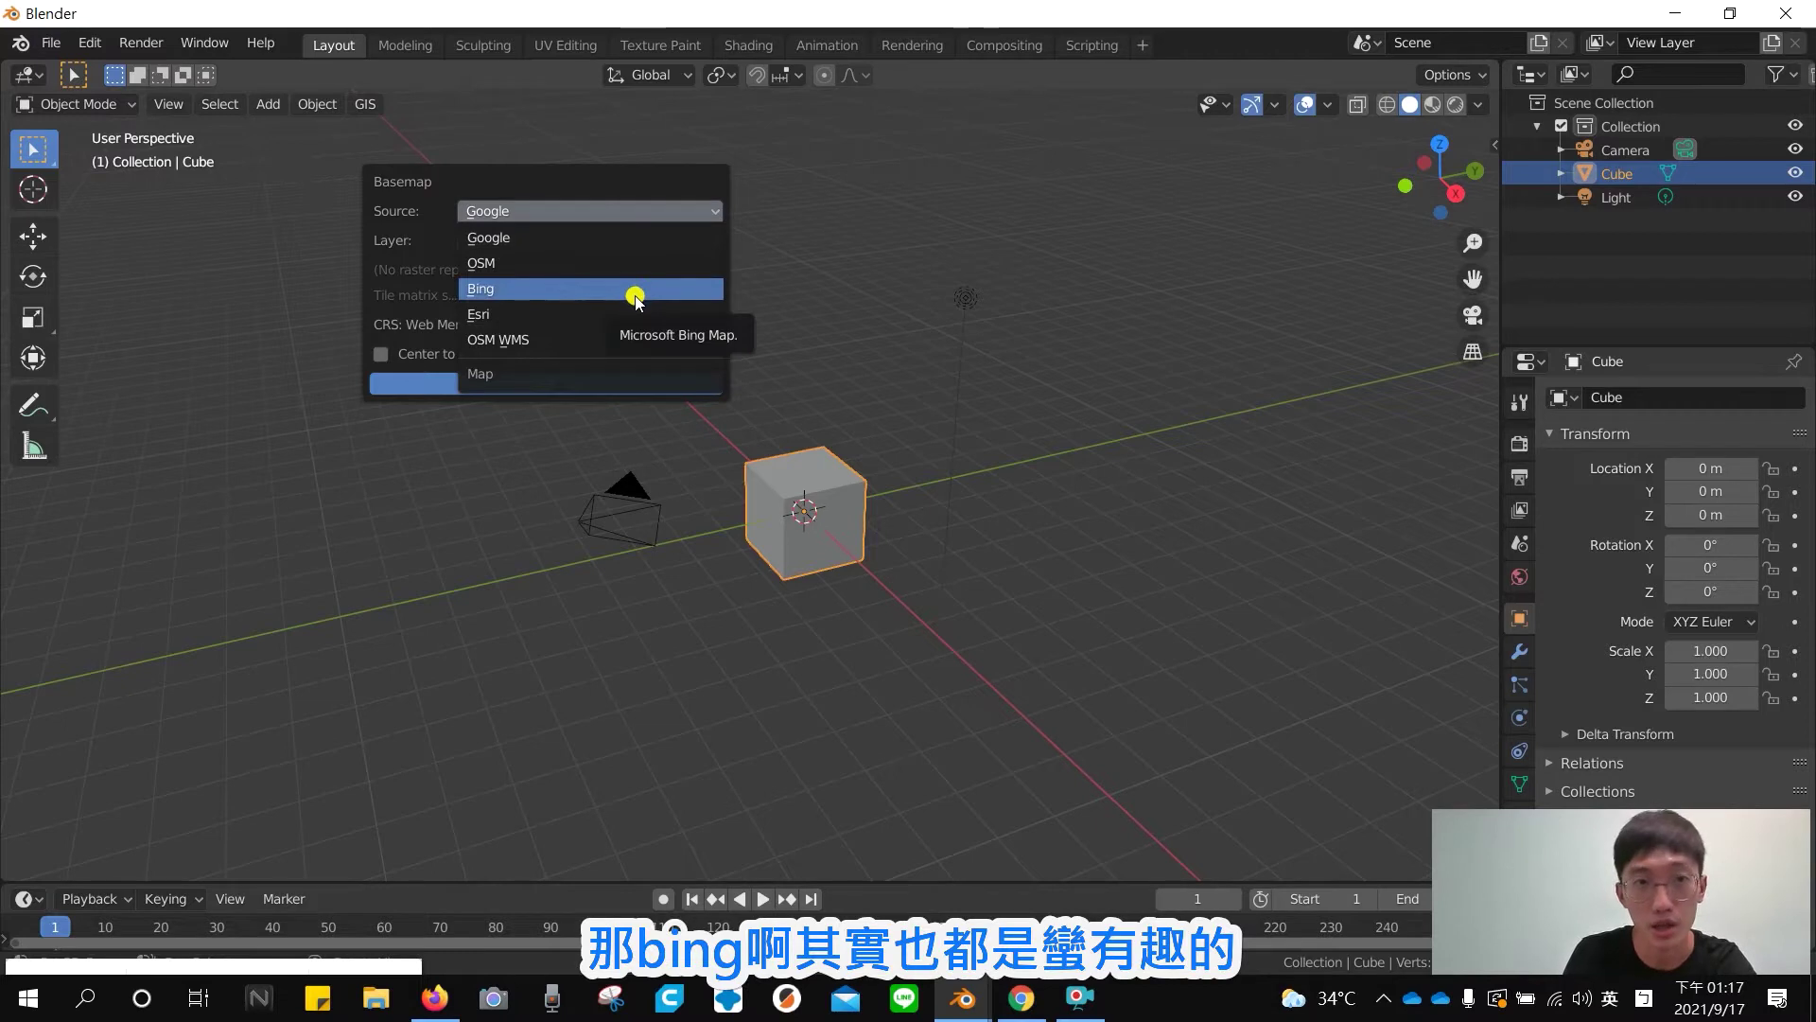
click(661, 241)
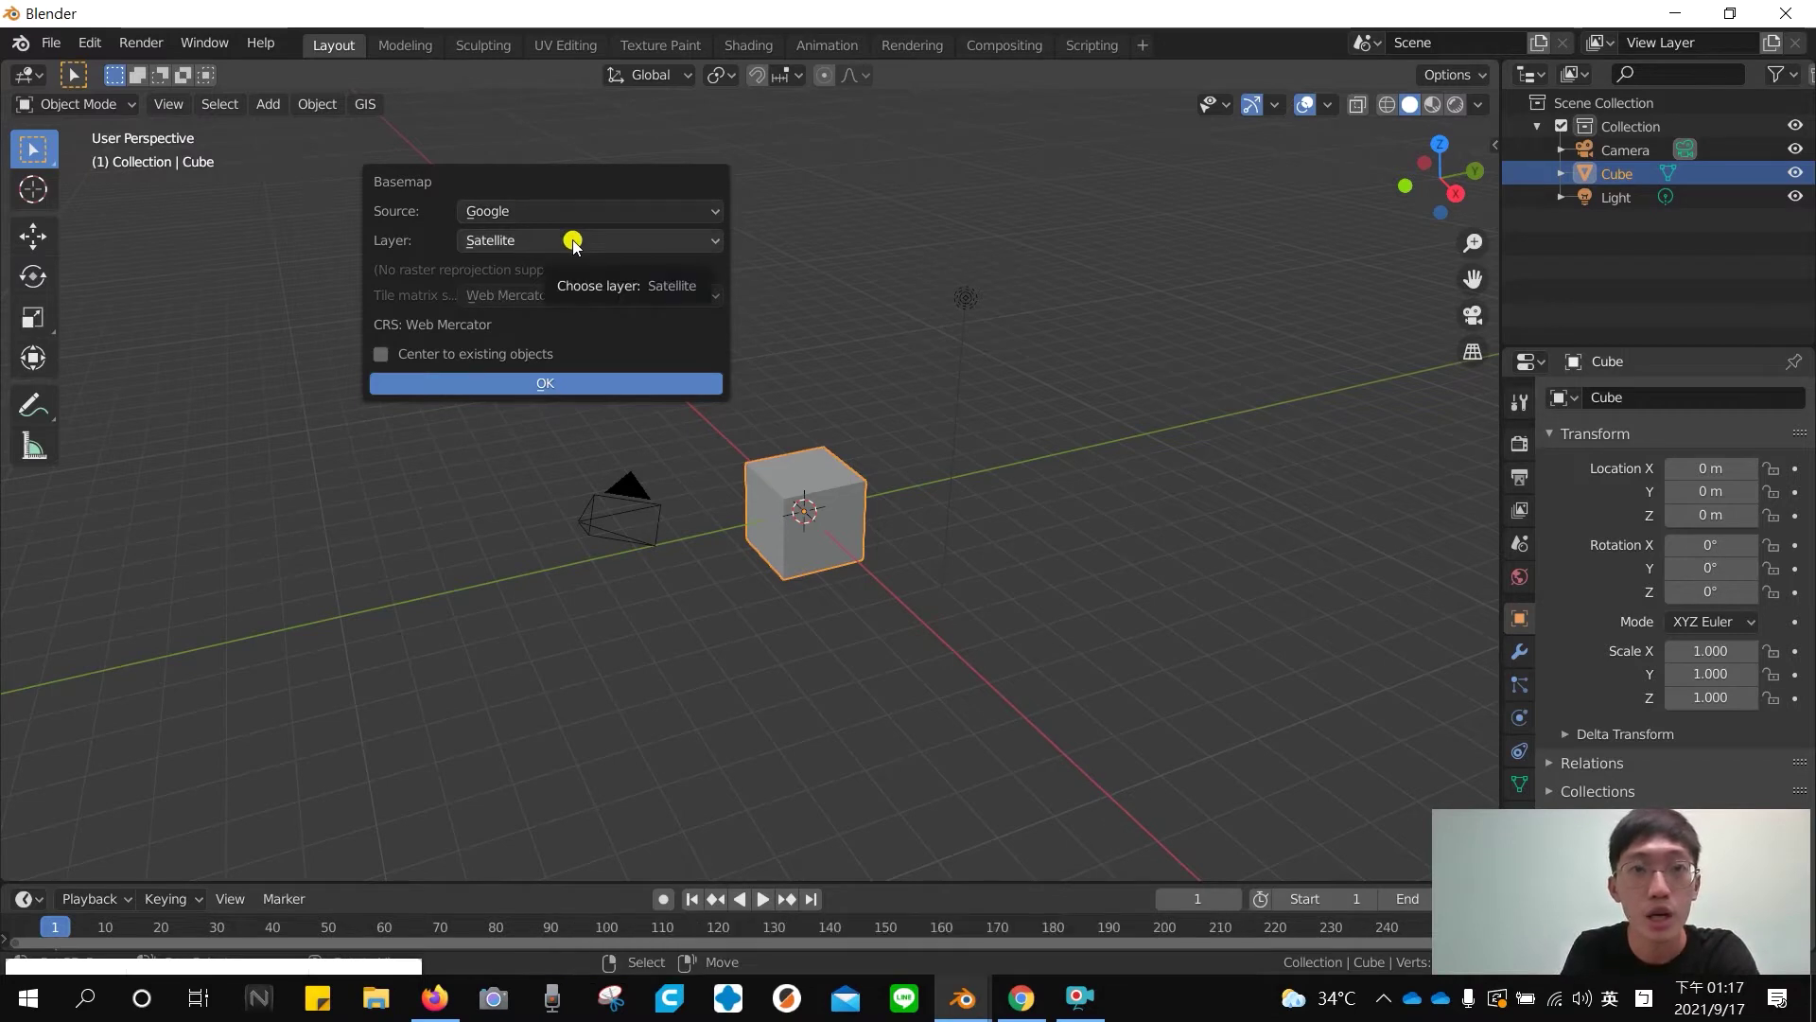
click(502, 240)
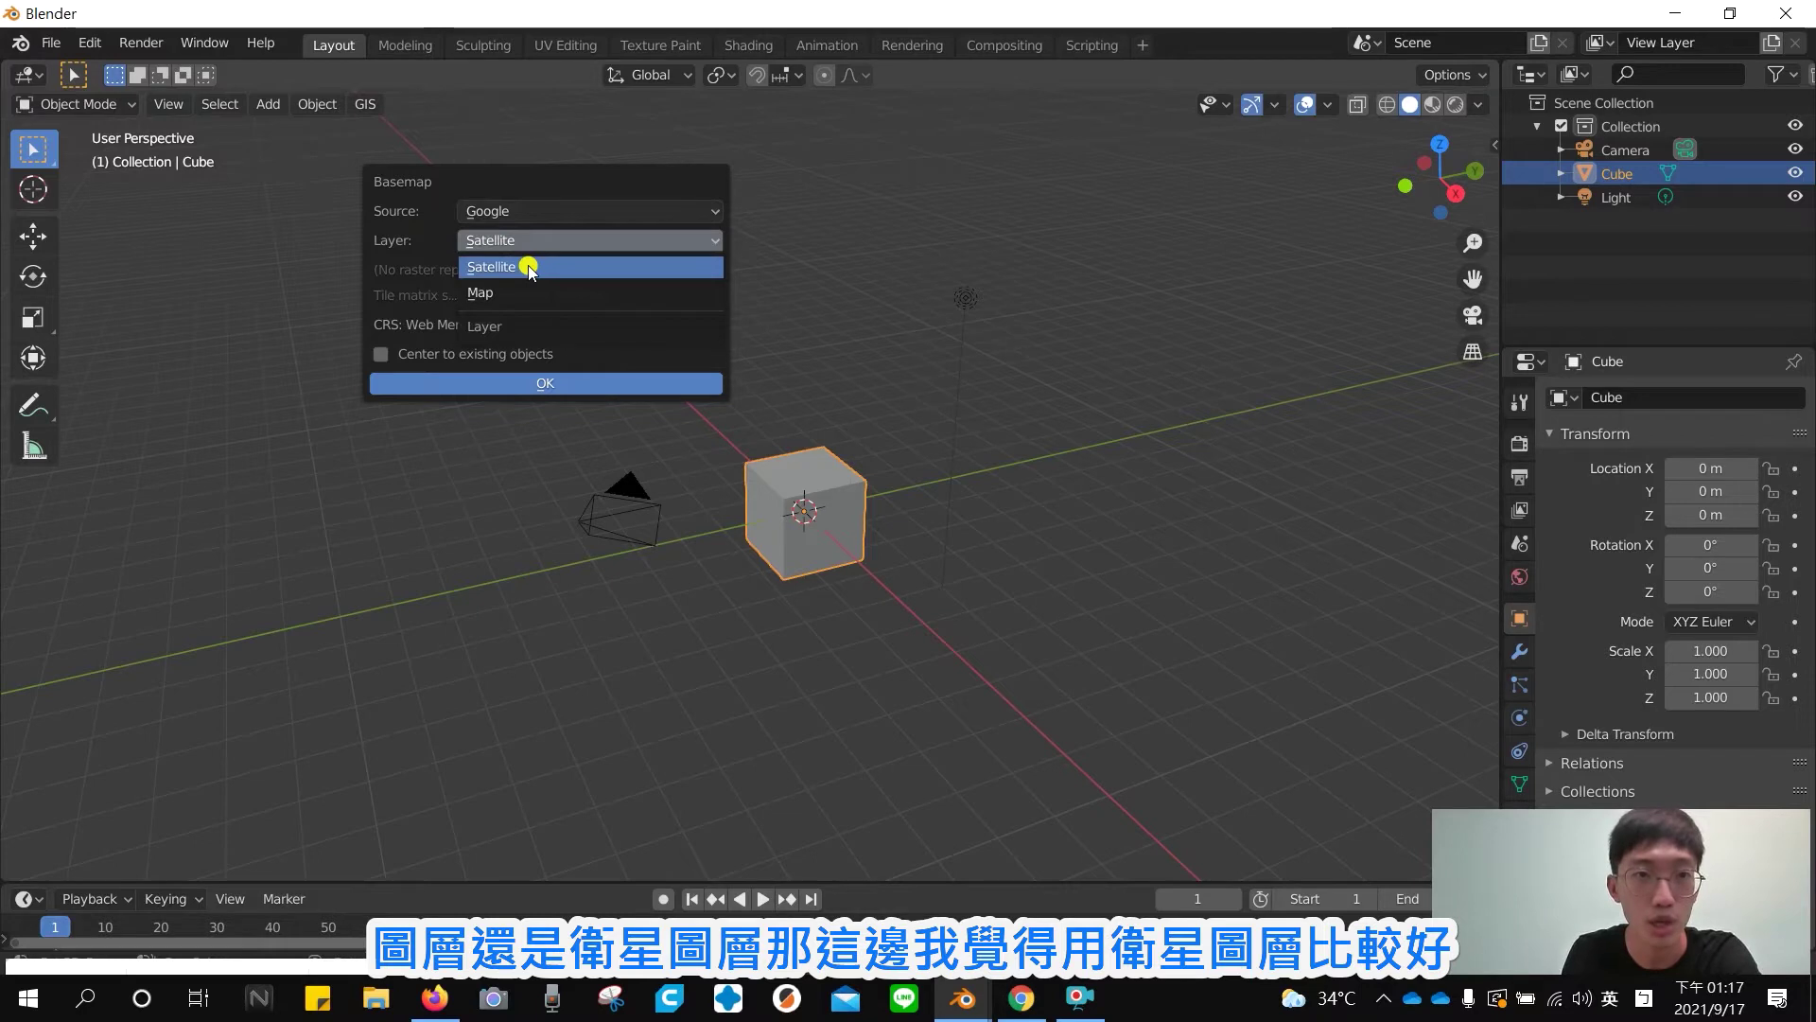
click(529, 268)
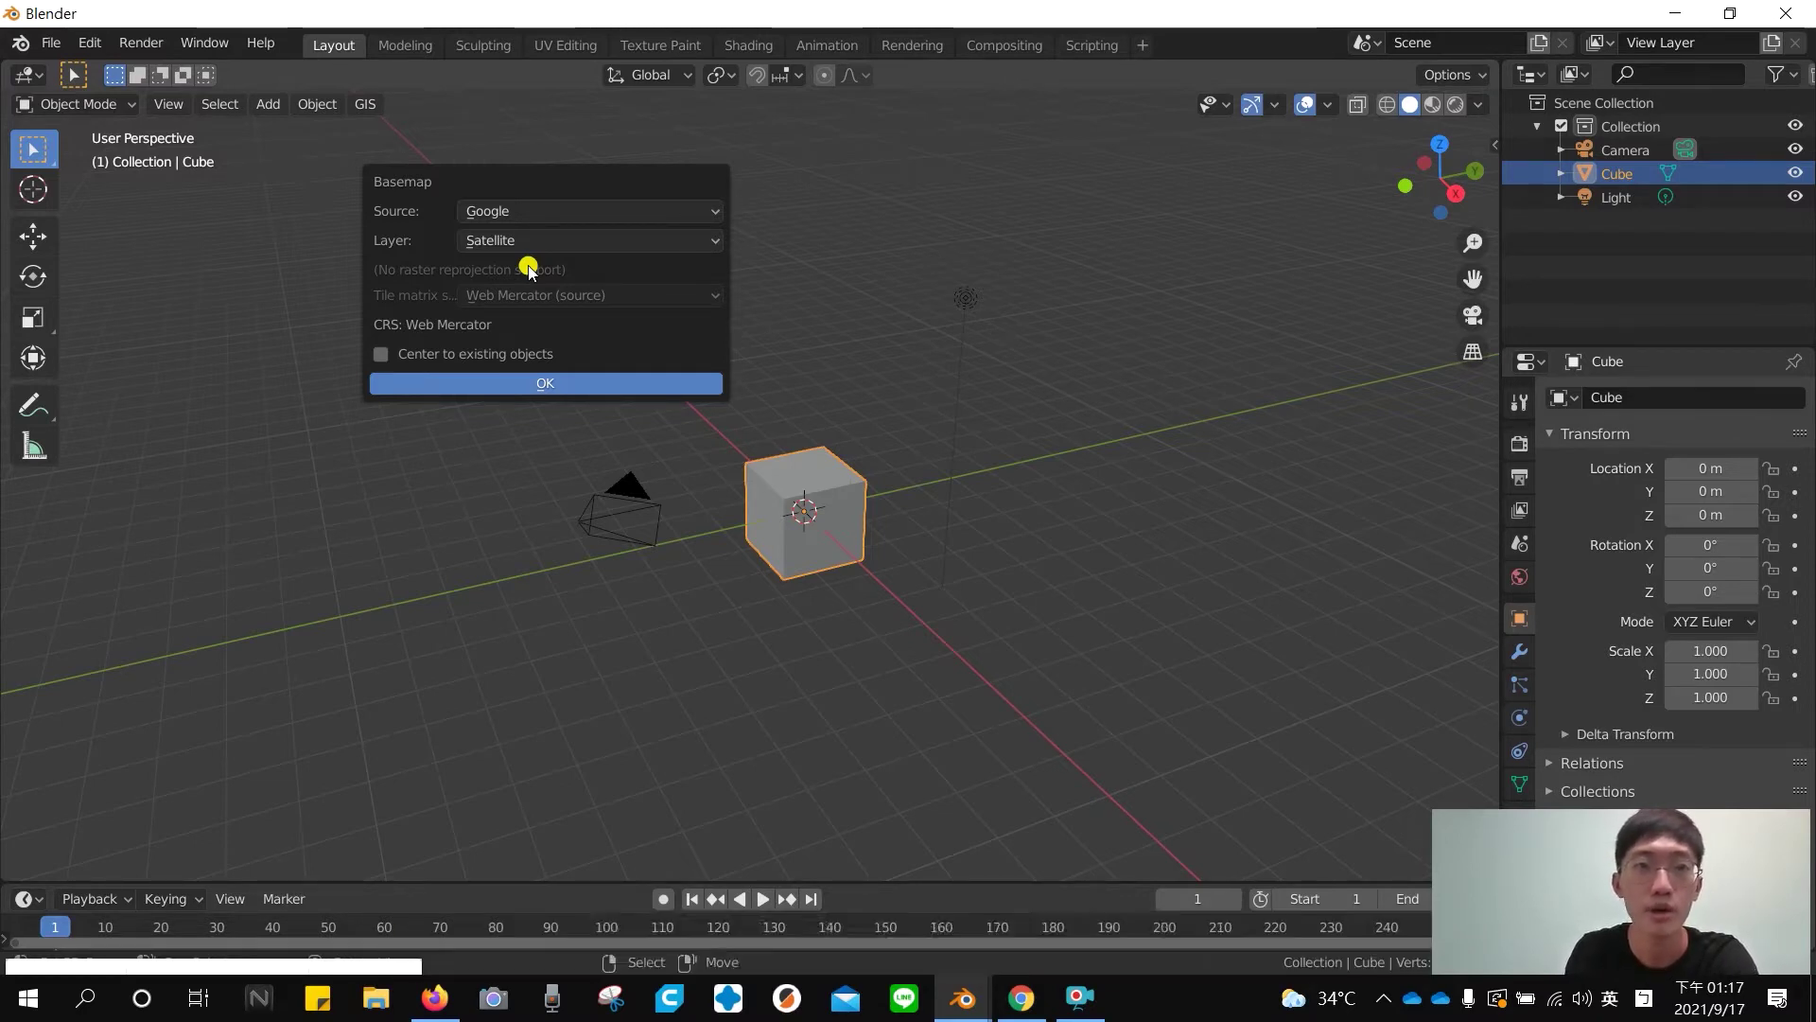
click(500, 389)
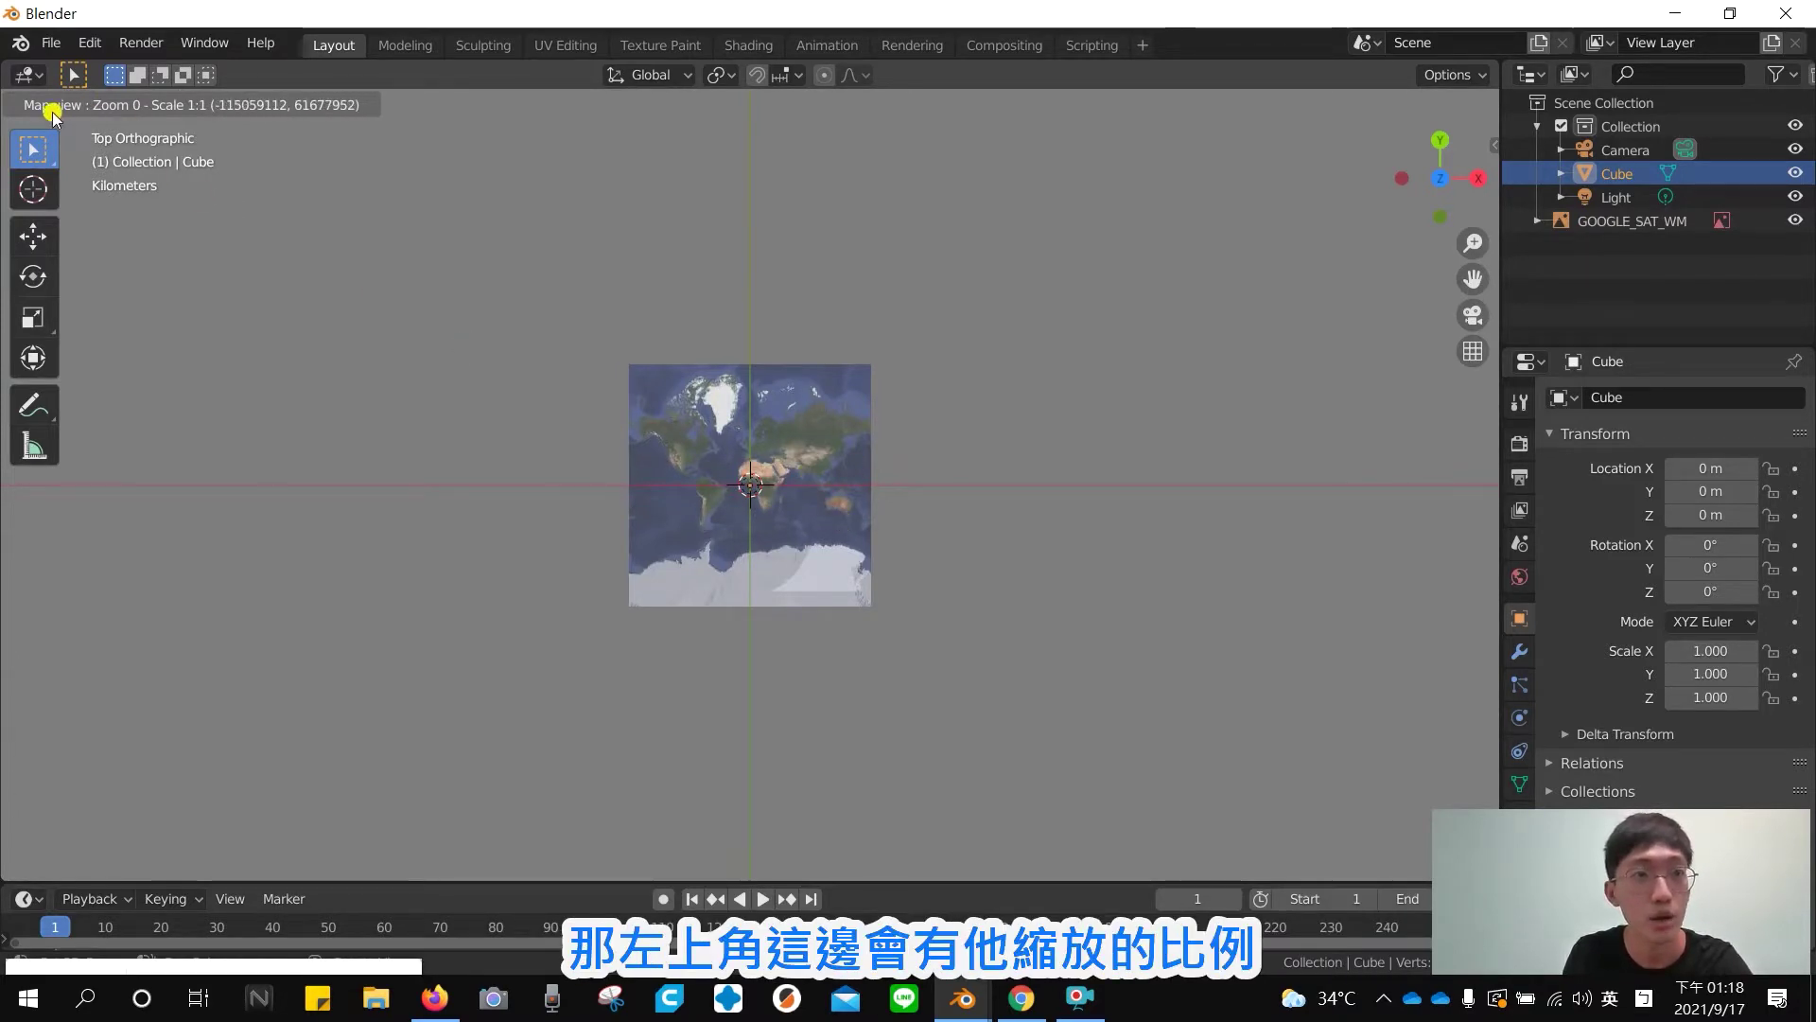
Zoom and pan the satellite map from the world view to northern Taiwan
scroll(816, 463, up, 1)
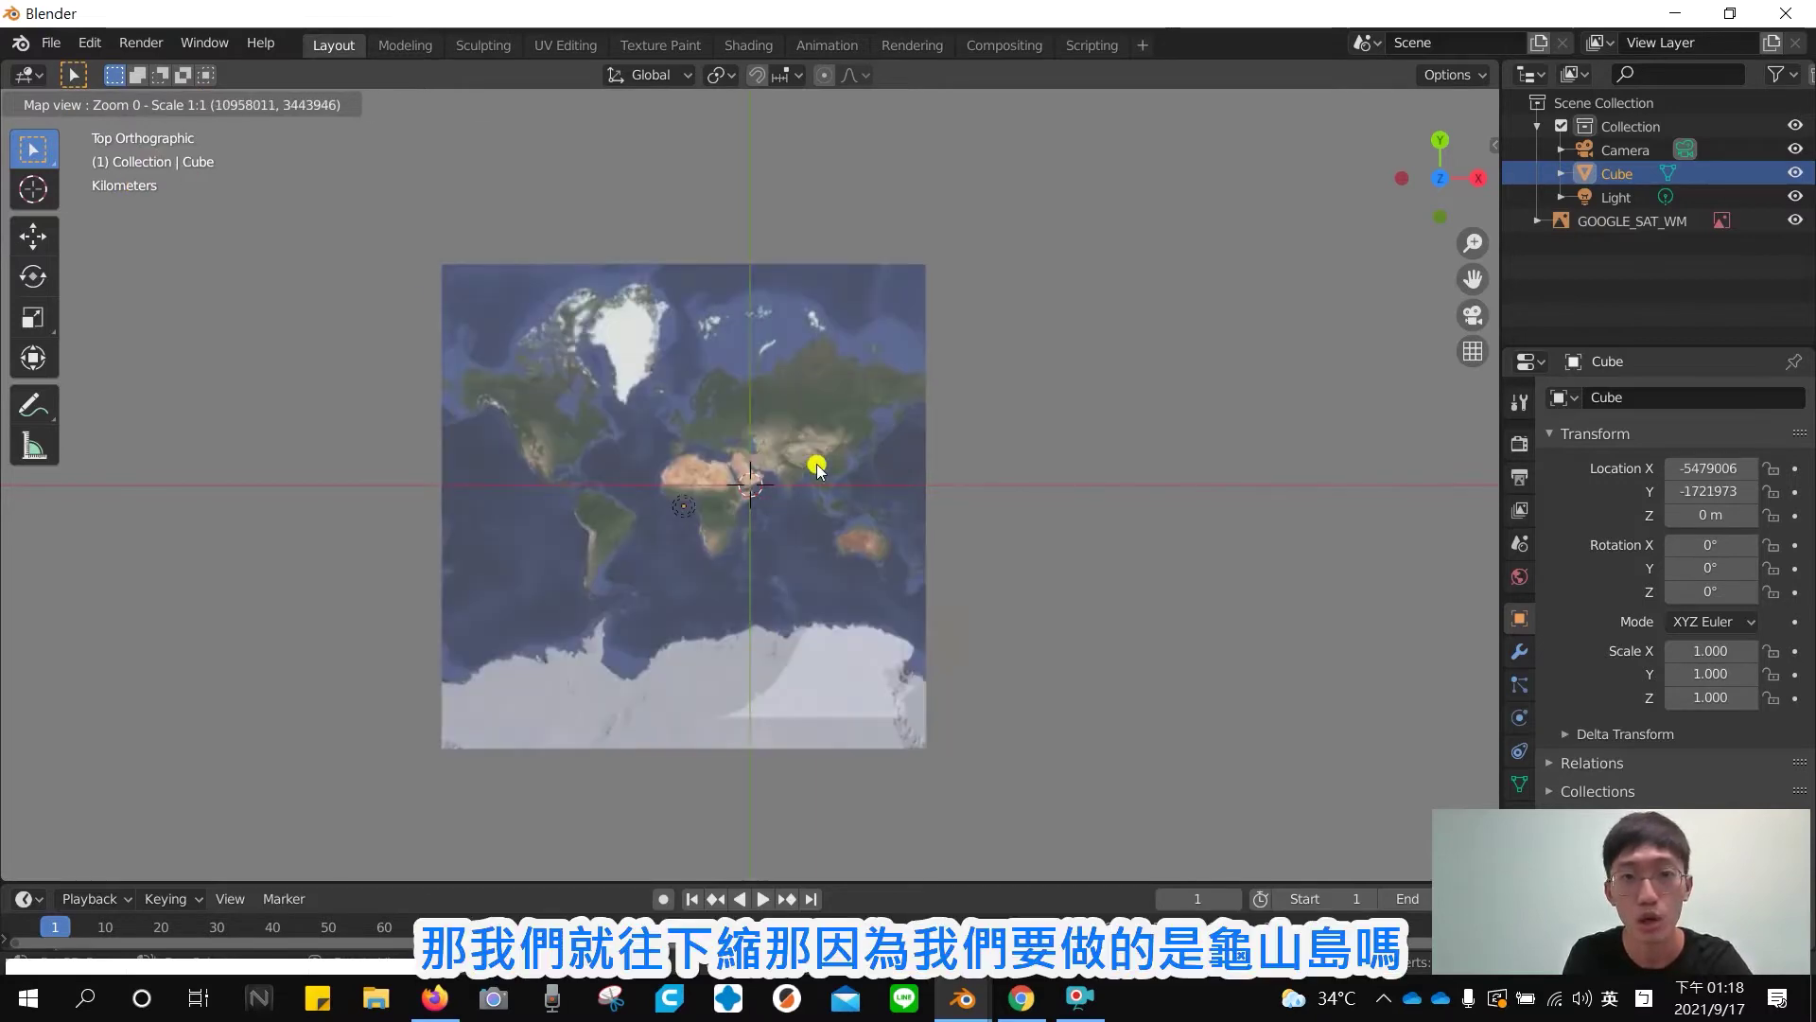
scroll(815, 463, up, 2)
scroll(842, 477, up, 2)
scroll(1007, 569, up, 3)
scroll(1005, 502, up, 2)
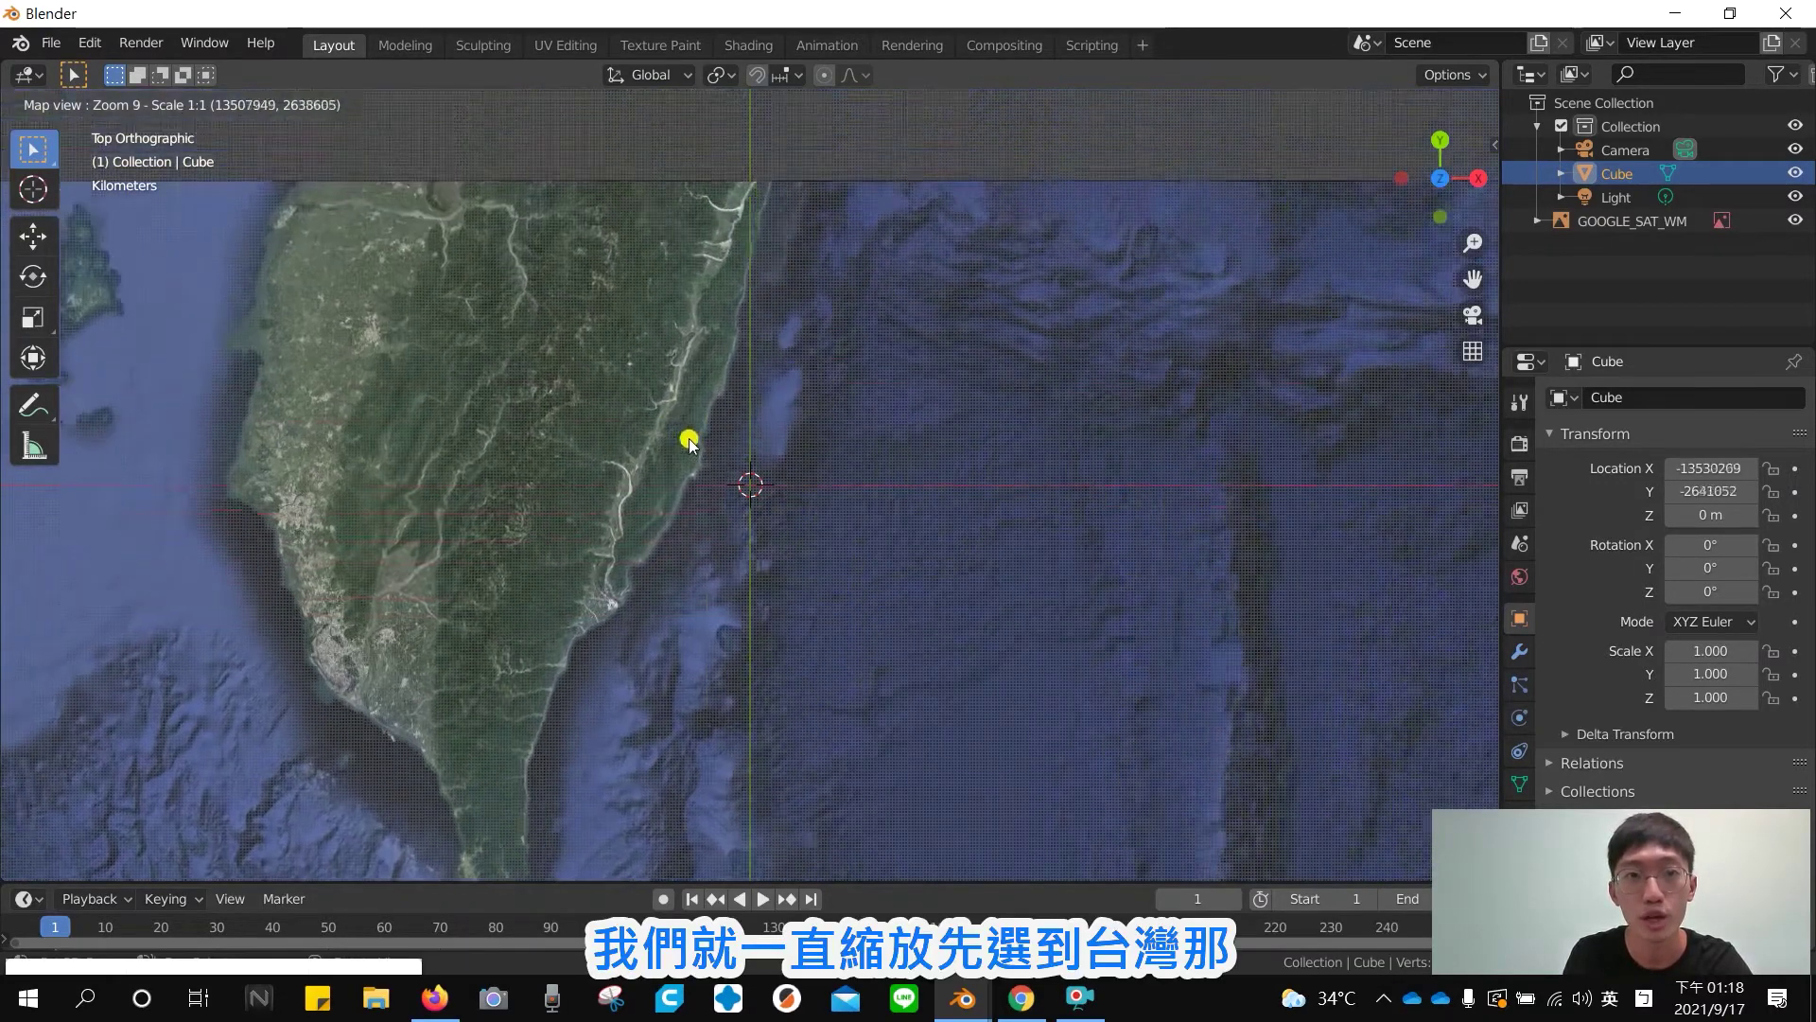
drag(675, 413, 872, 599)
drag(892, 379, 770, 523)
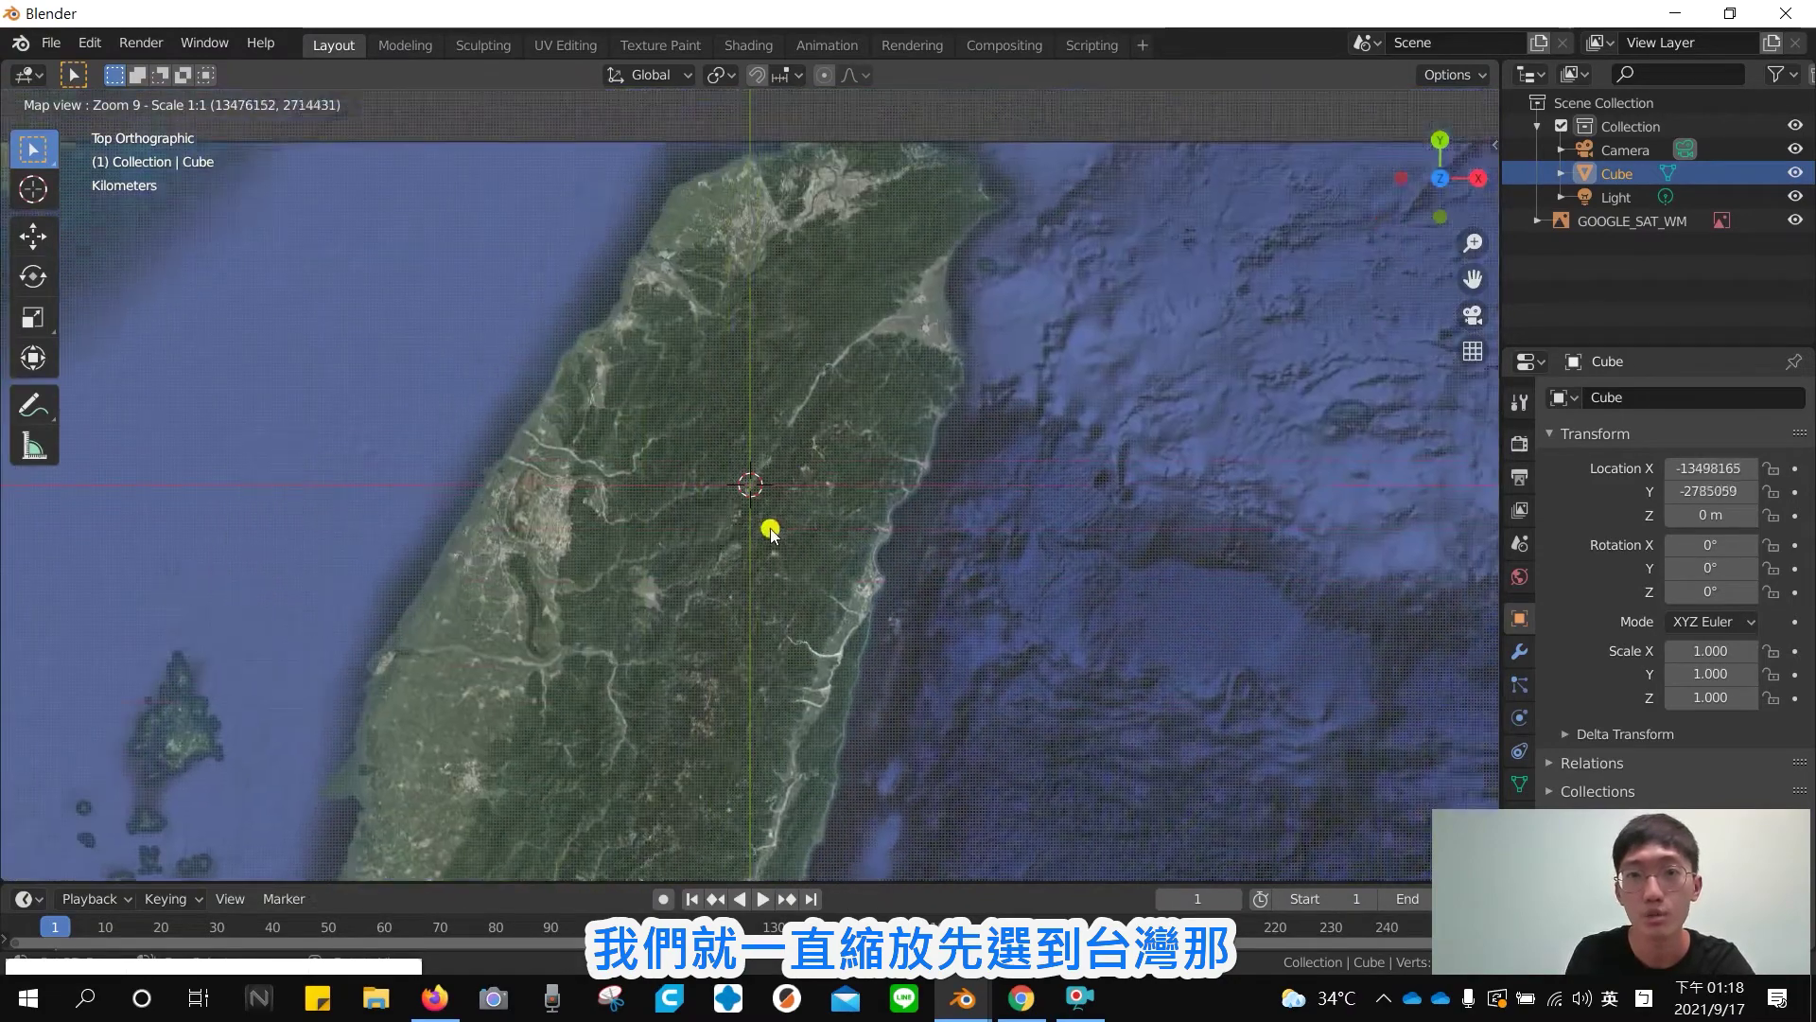
Zoom to Guishan Island at zoom 15, centre it, and export the view as a plane
scroll(991, 295, up, 1)
scroll(984, 291, up, 1)
scroll(931, 277, up, 1)
scroll(928, 275, up, 1)
scroll(918, 279, up, 1)
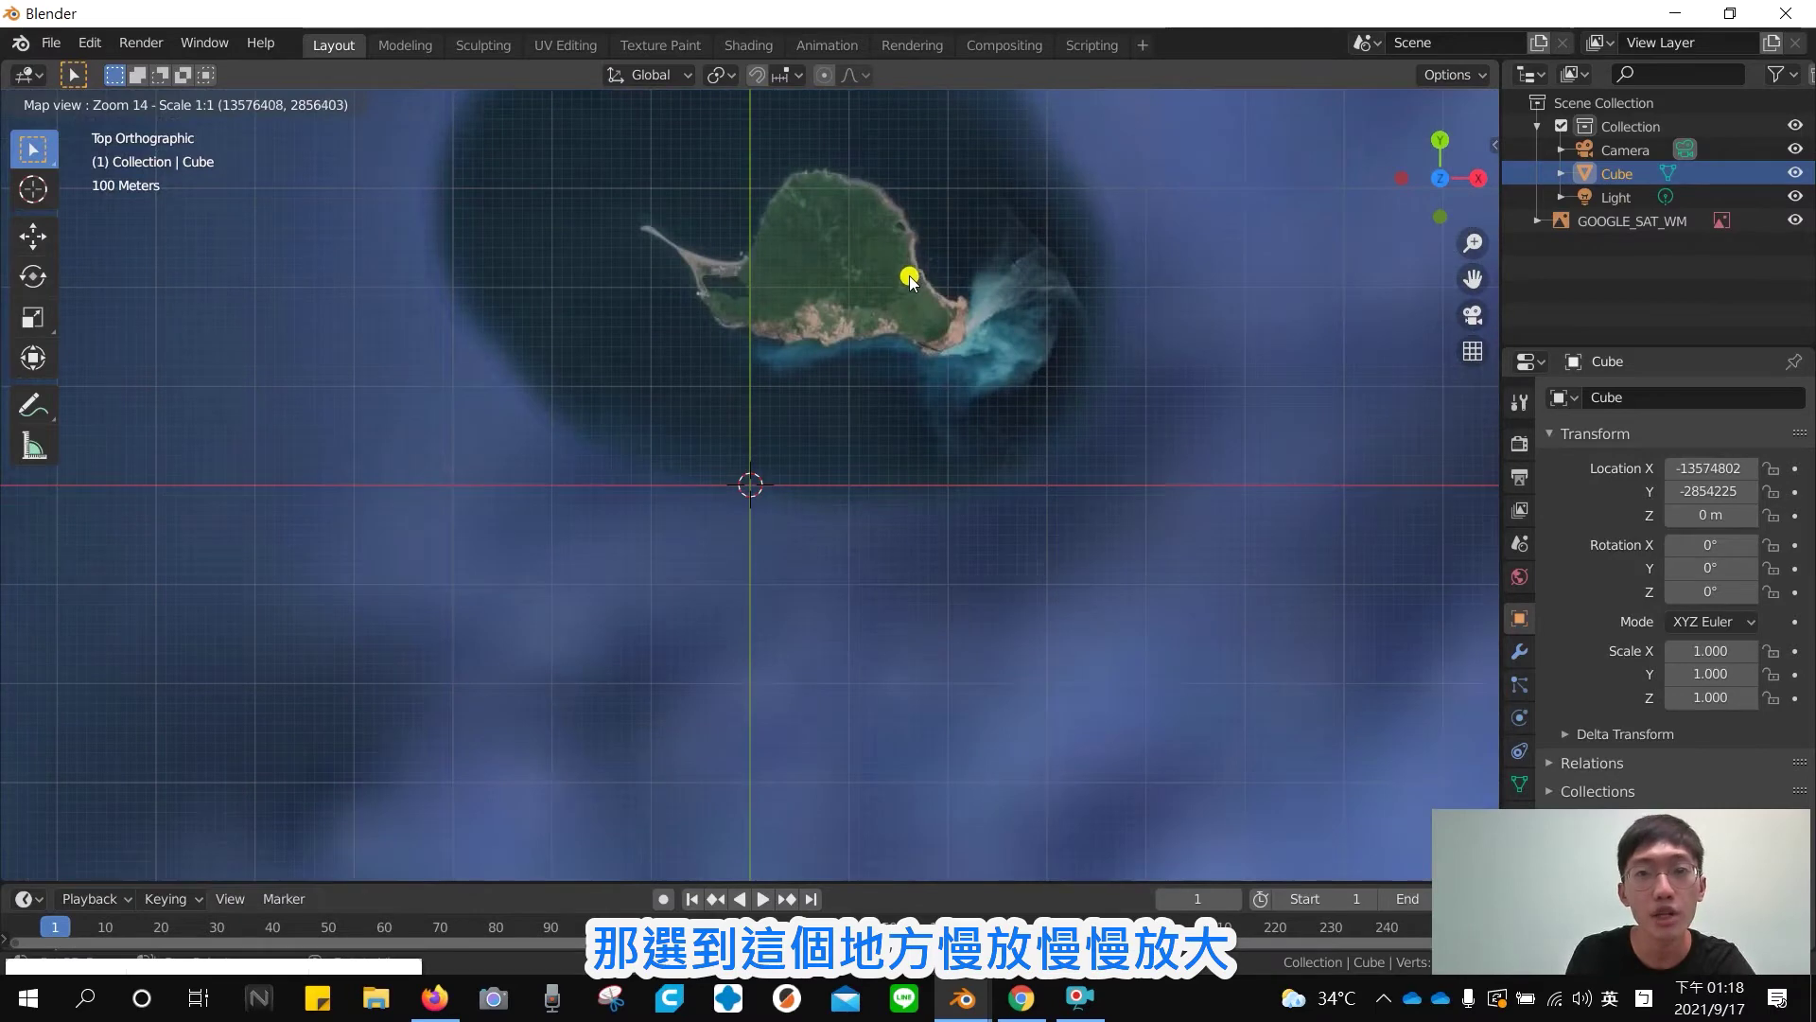
drag(916, 274, 860, 419)
scroll(852, 466, up, 1)
mouse_move(746, 422)
mouse_down()
mouse_move(775, 470)
mouse_move(799, 454)
mouse_up()
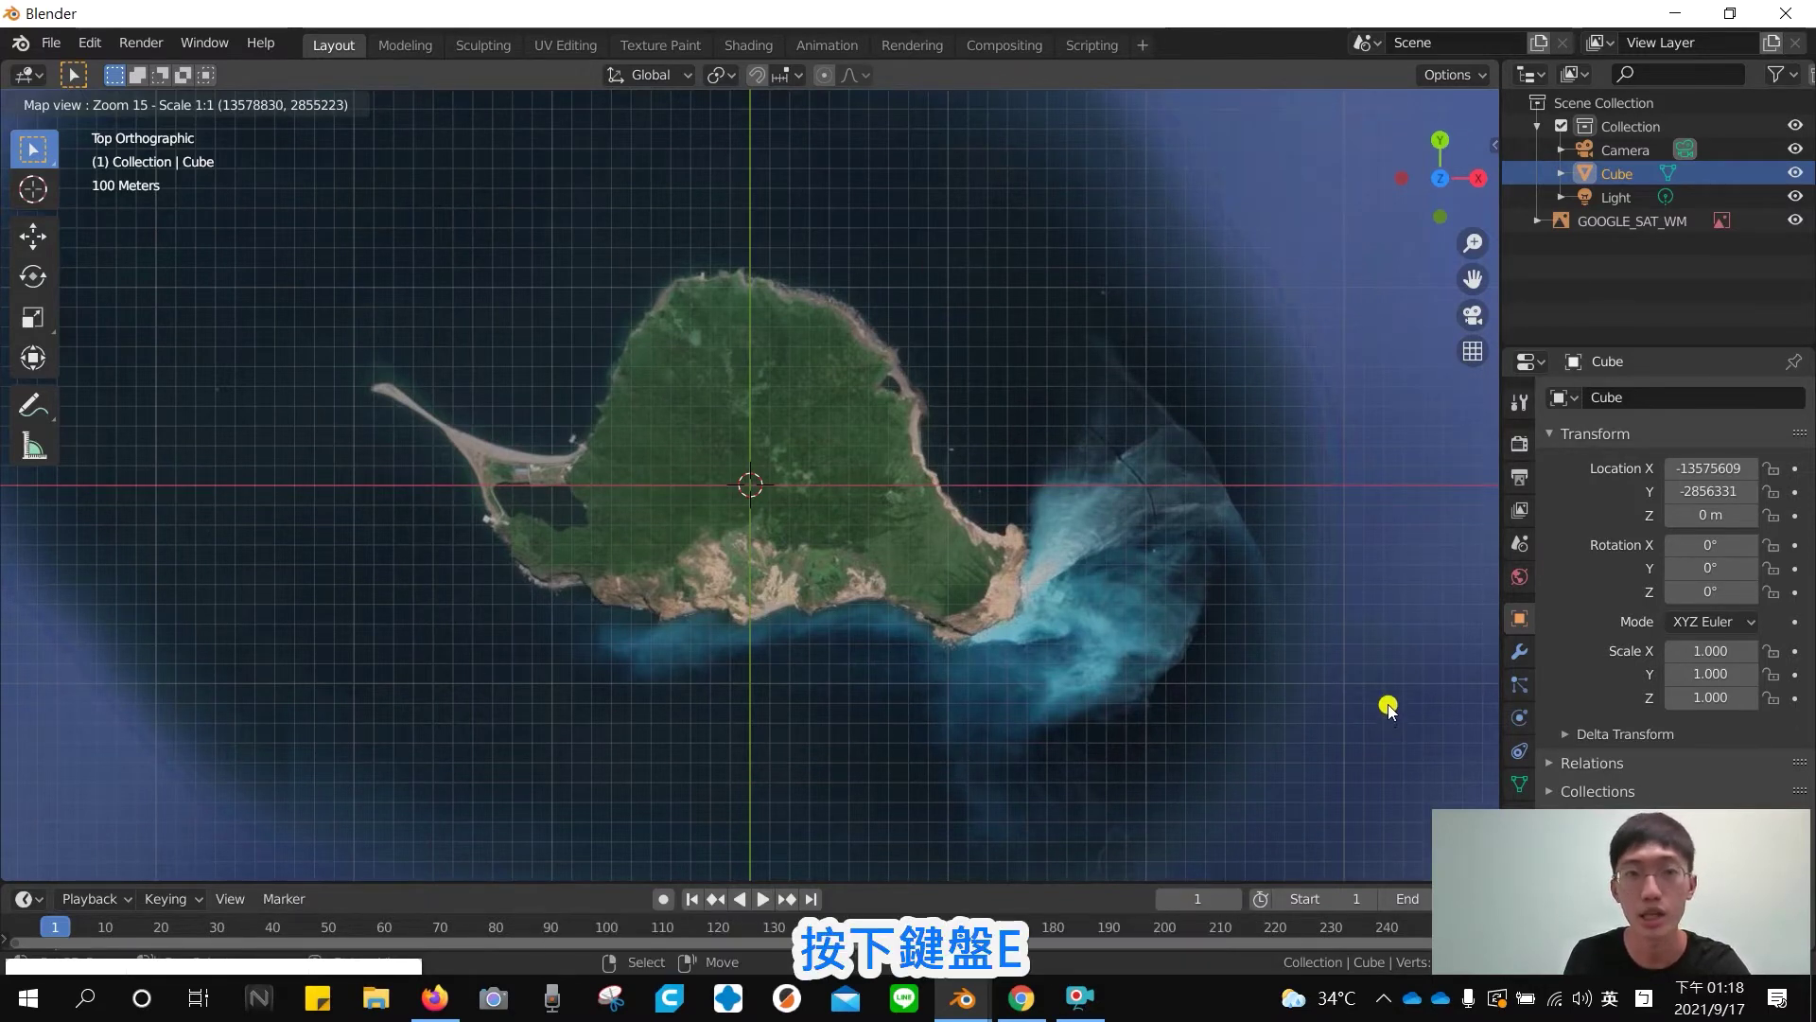
key(e)
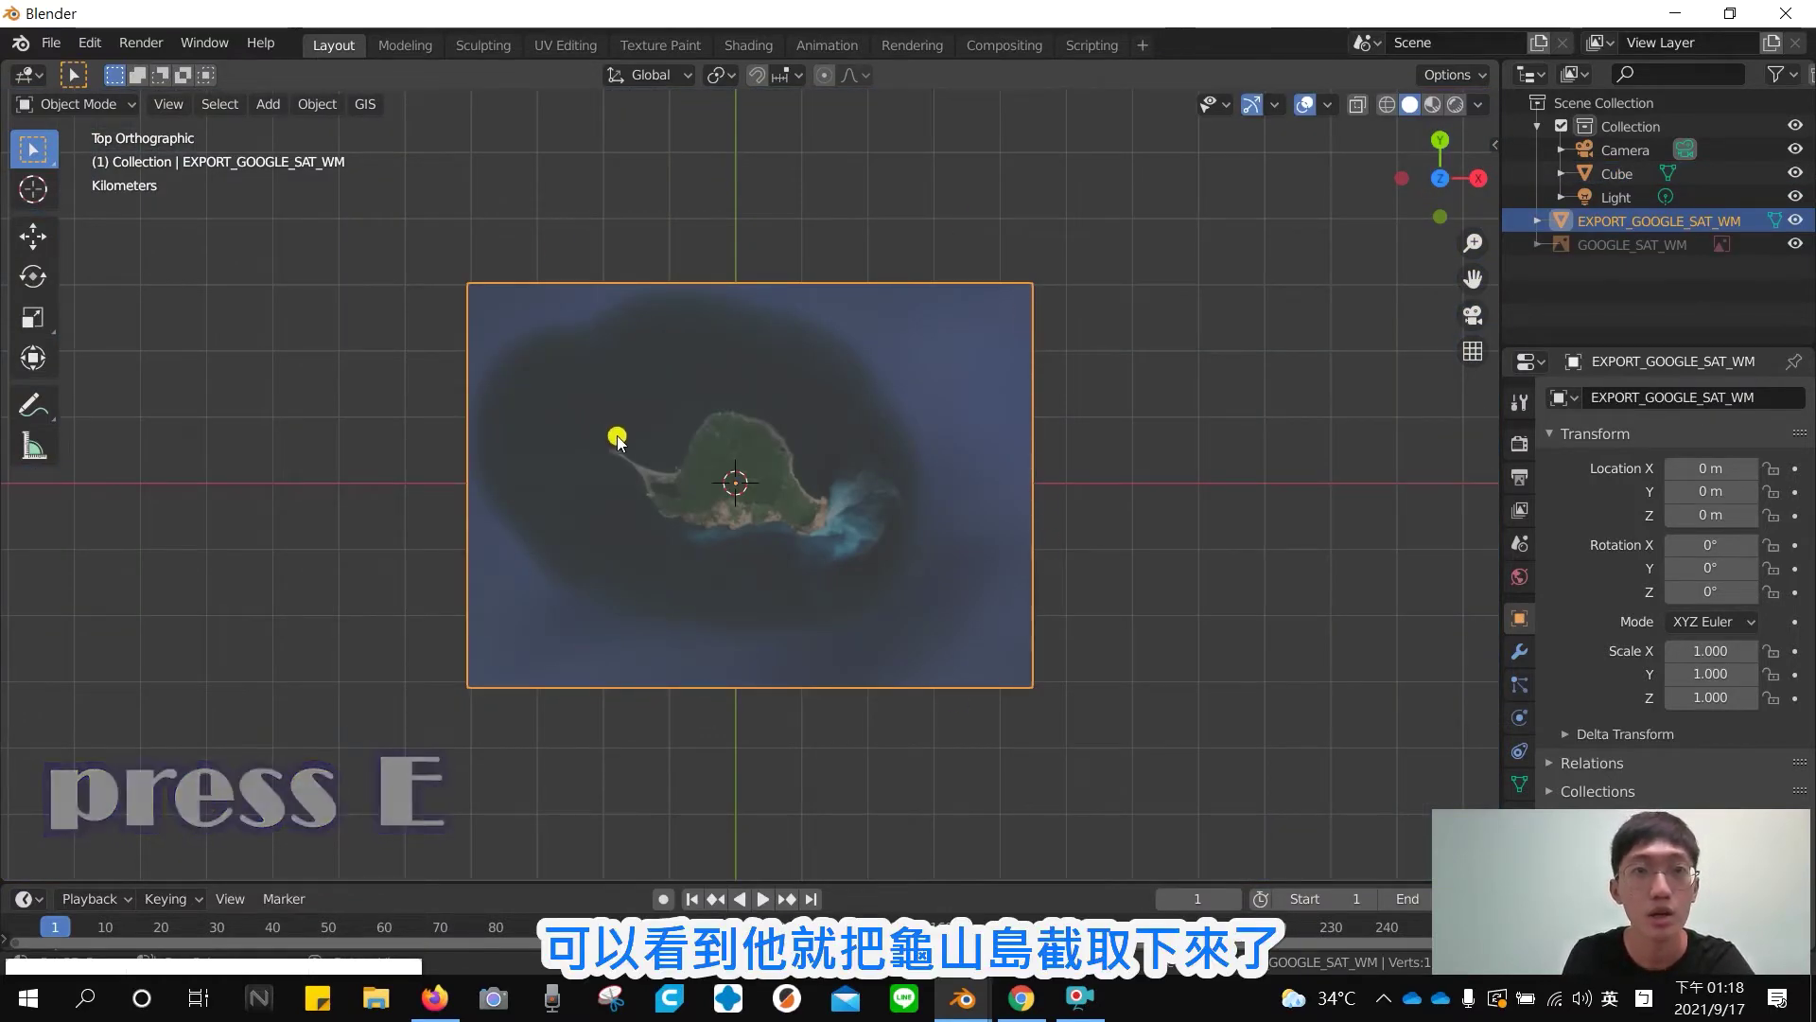
Get SRTM elevation for the plane from the Marine-geo.org GMRT server and view it in perspective
click(378, 104)
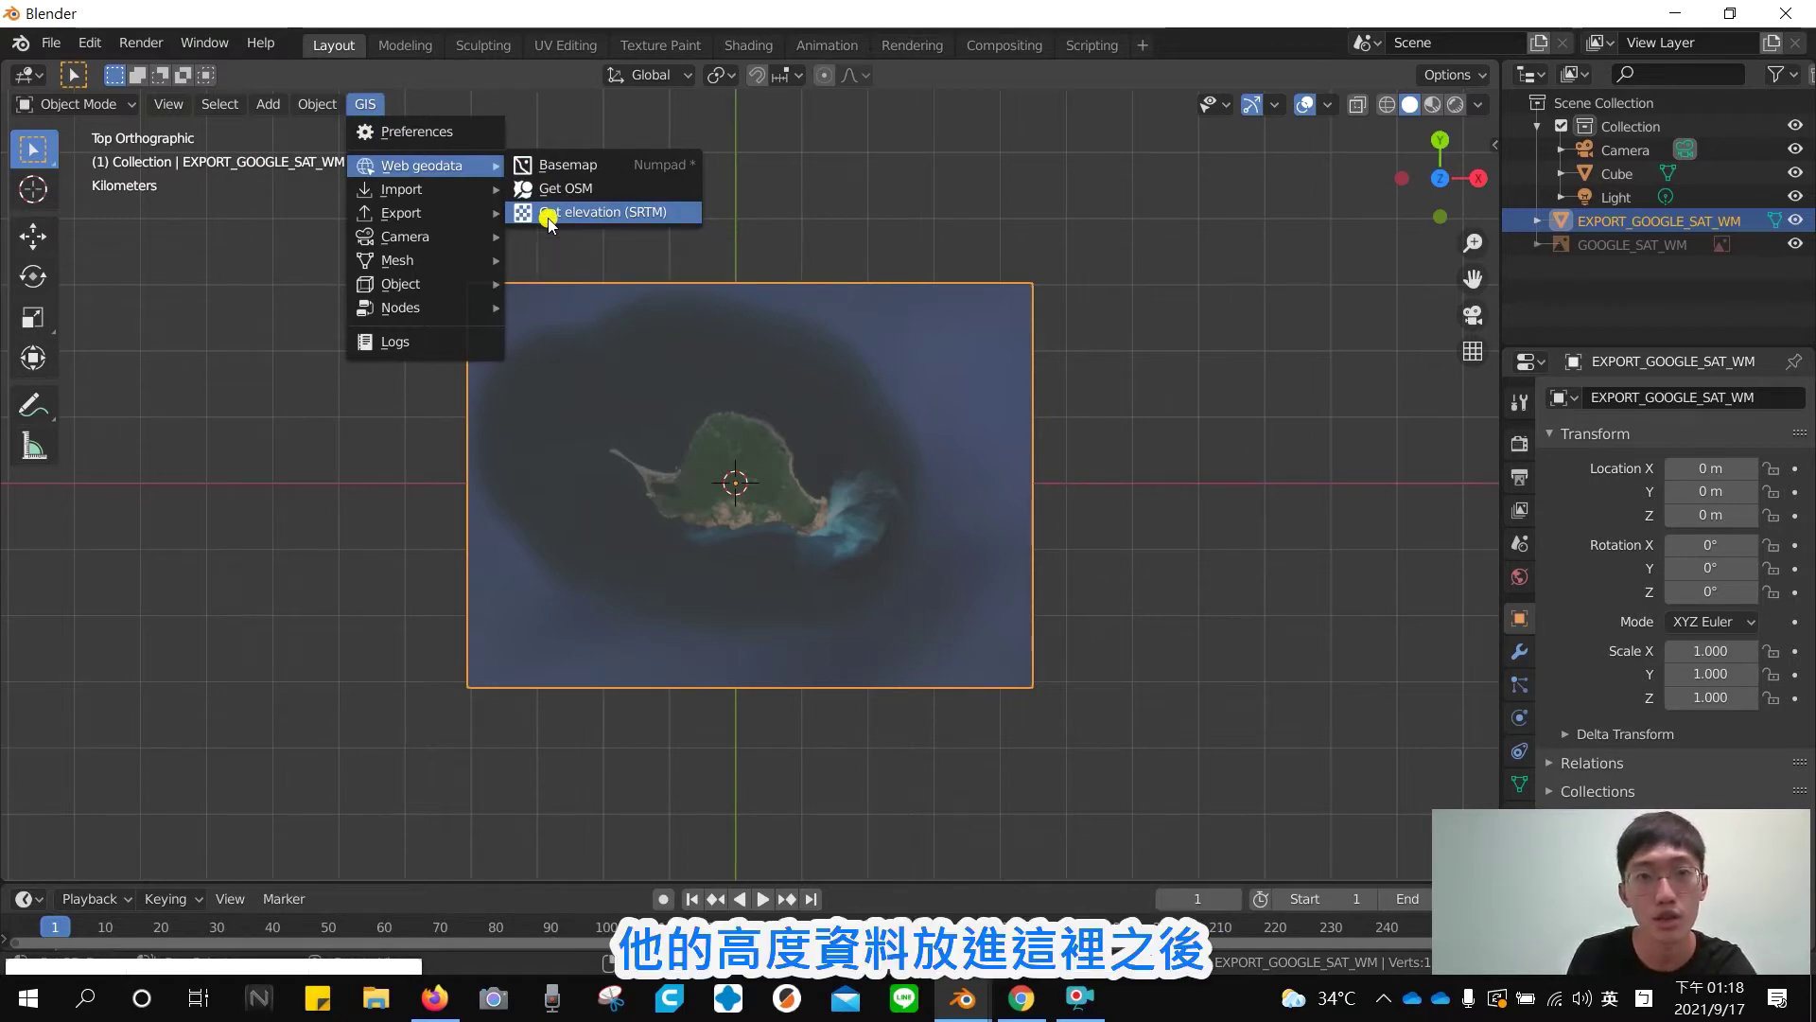
click(548, 216)
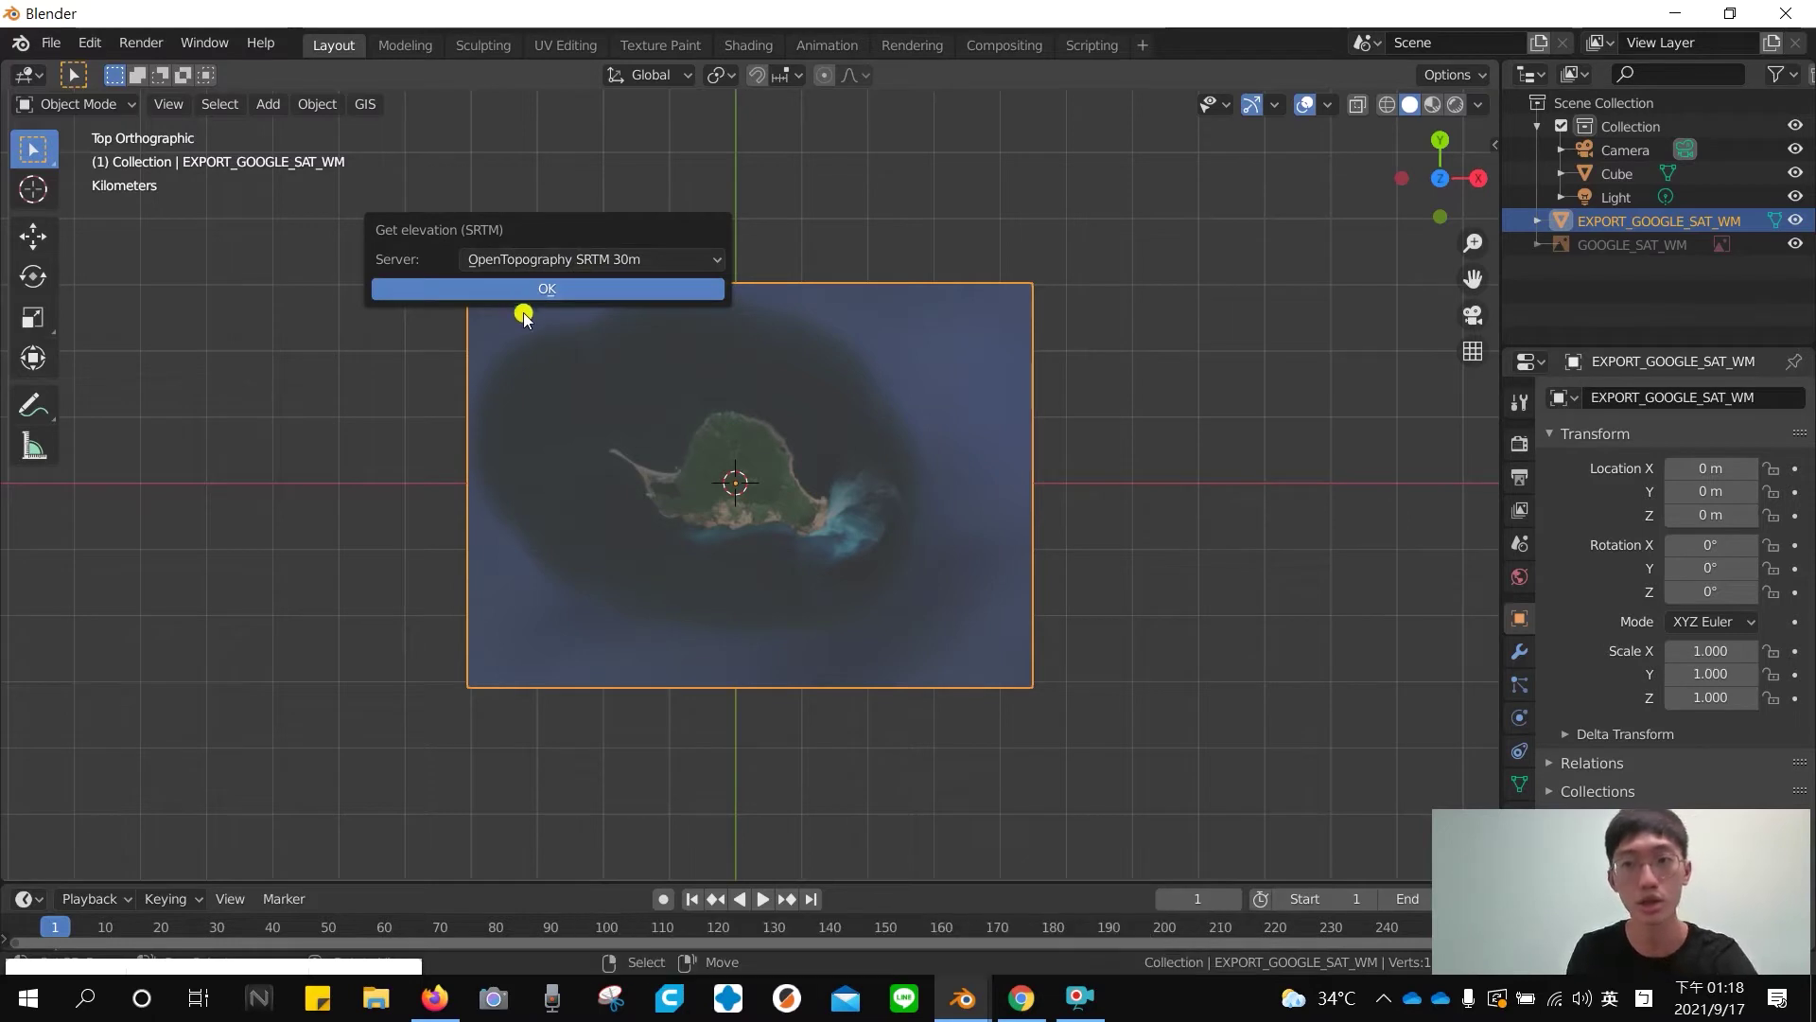
click(523, 259)
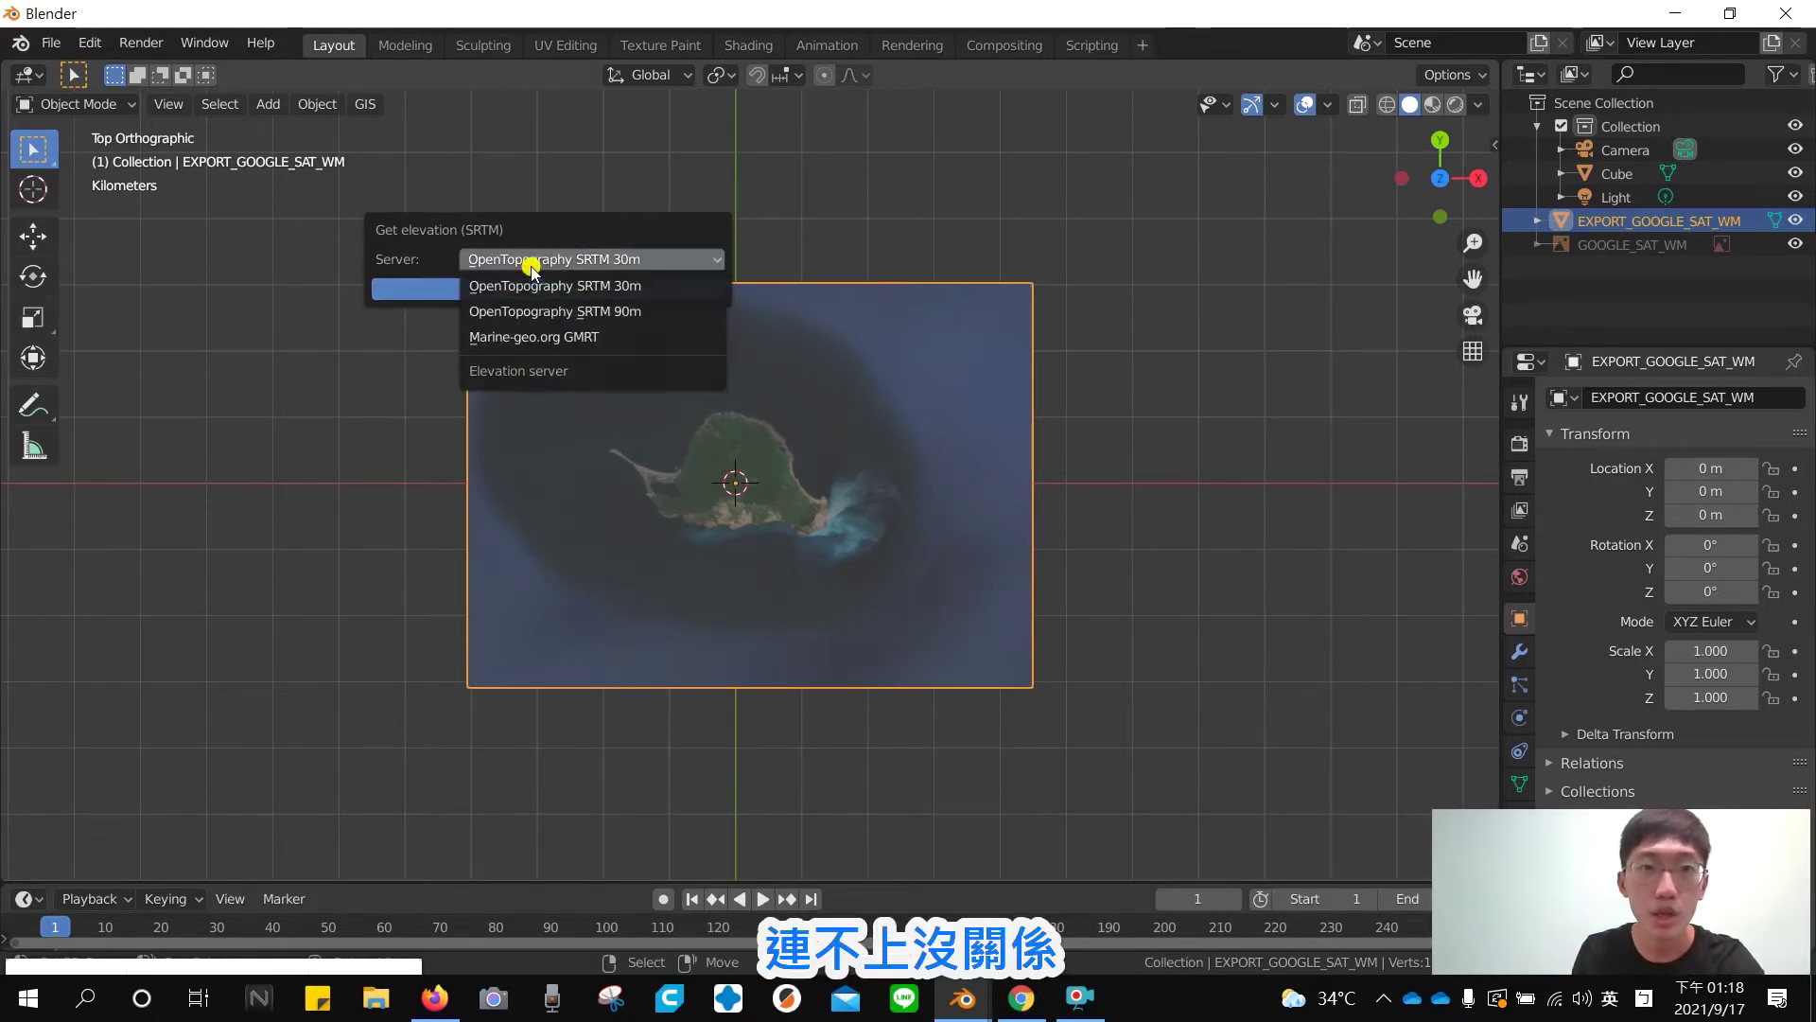
click(559, 338)
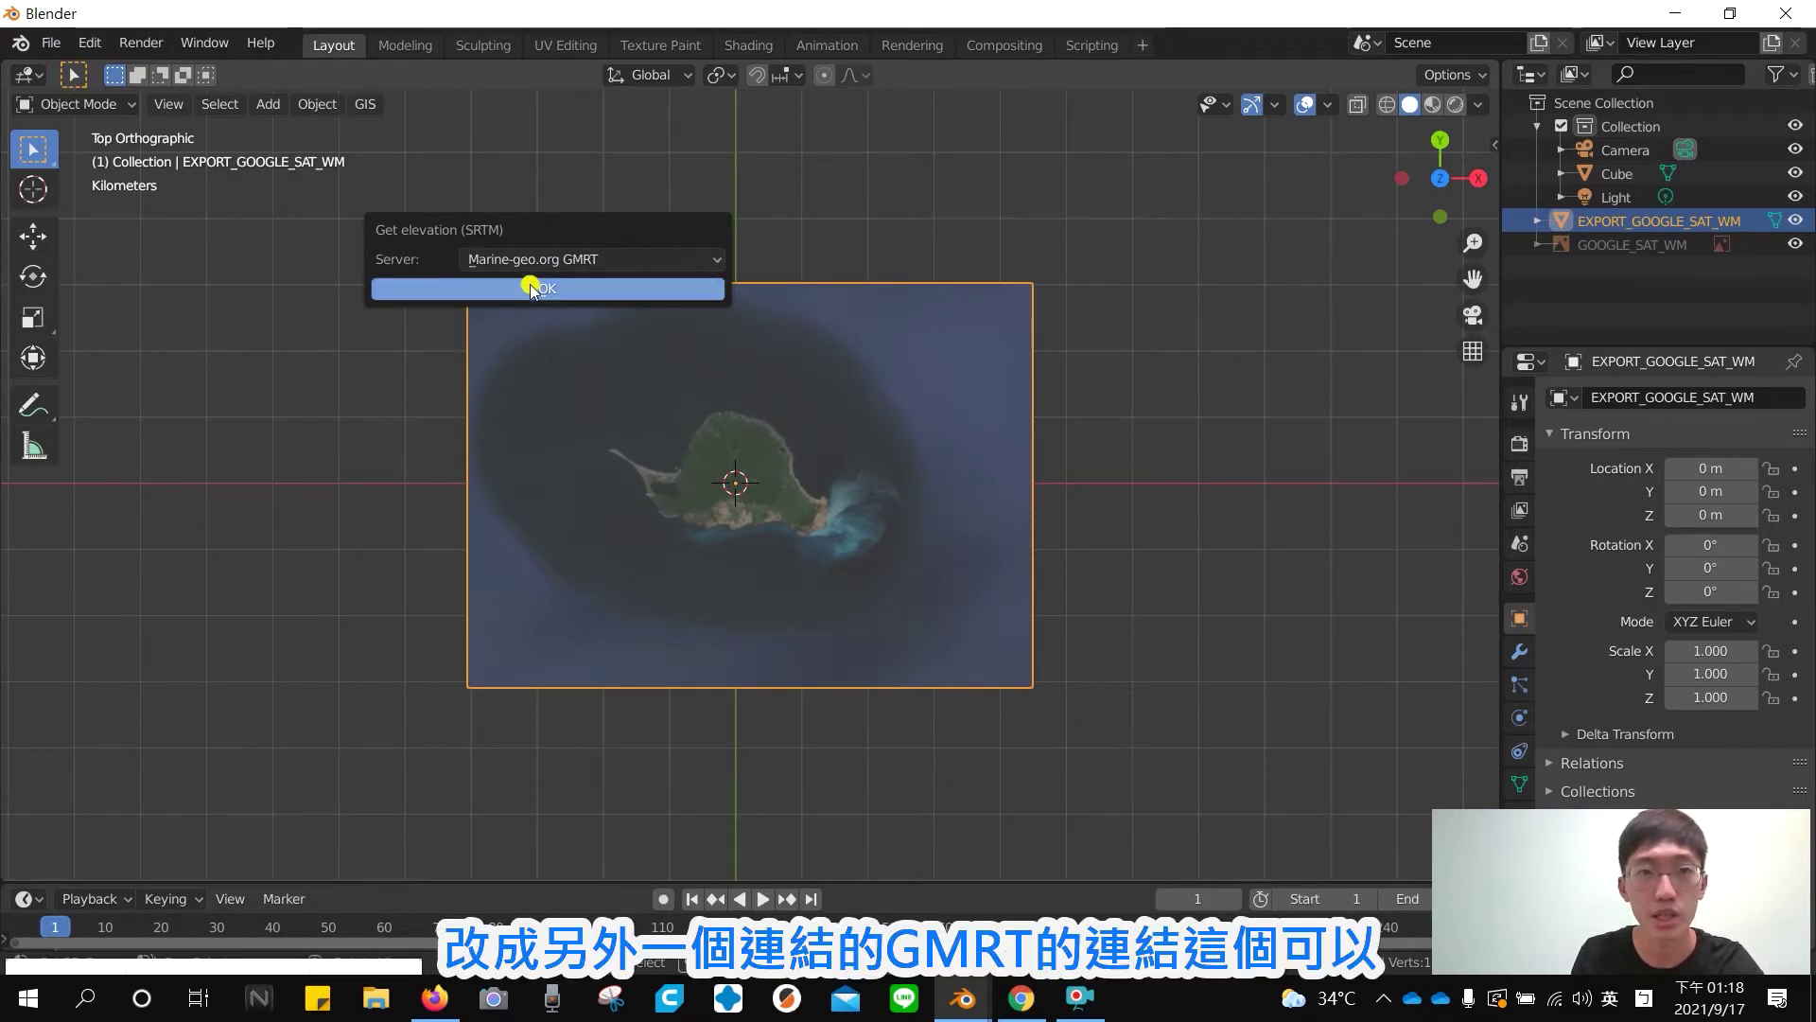
click(540, 293)
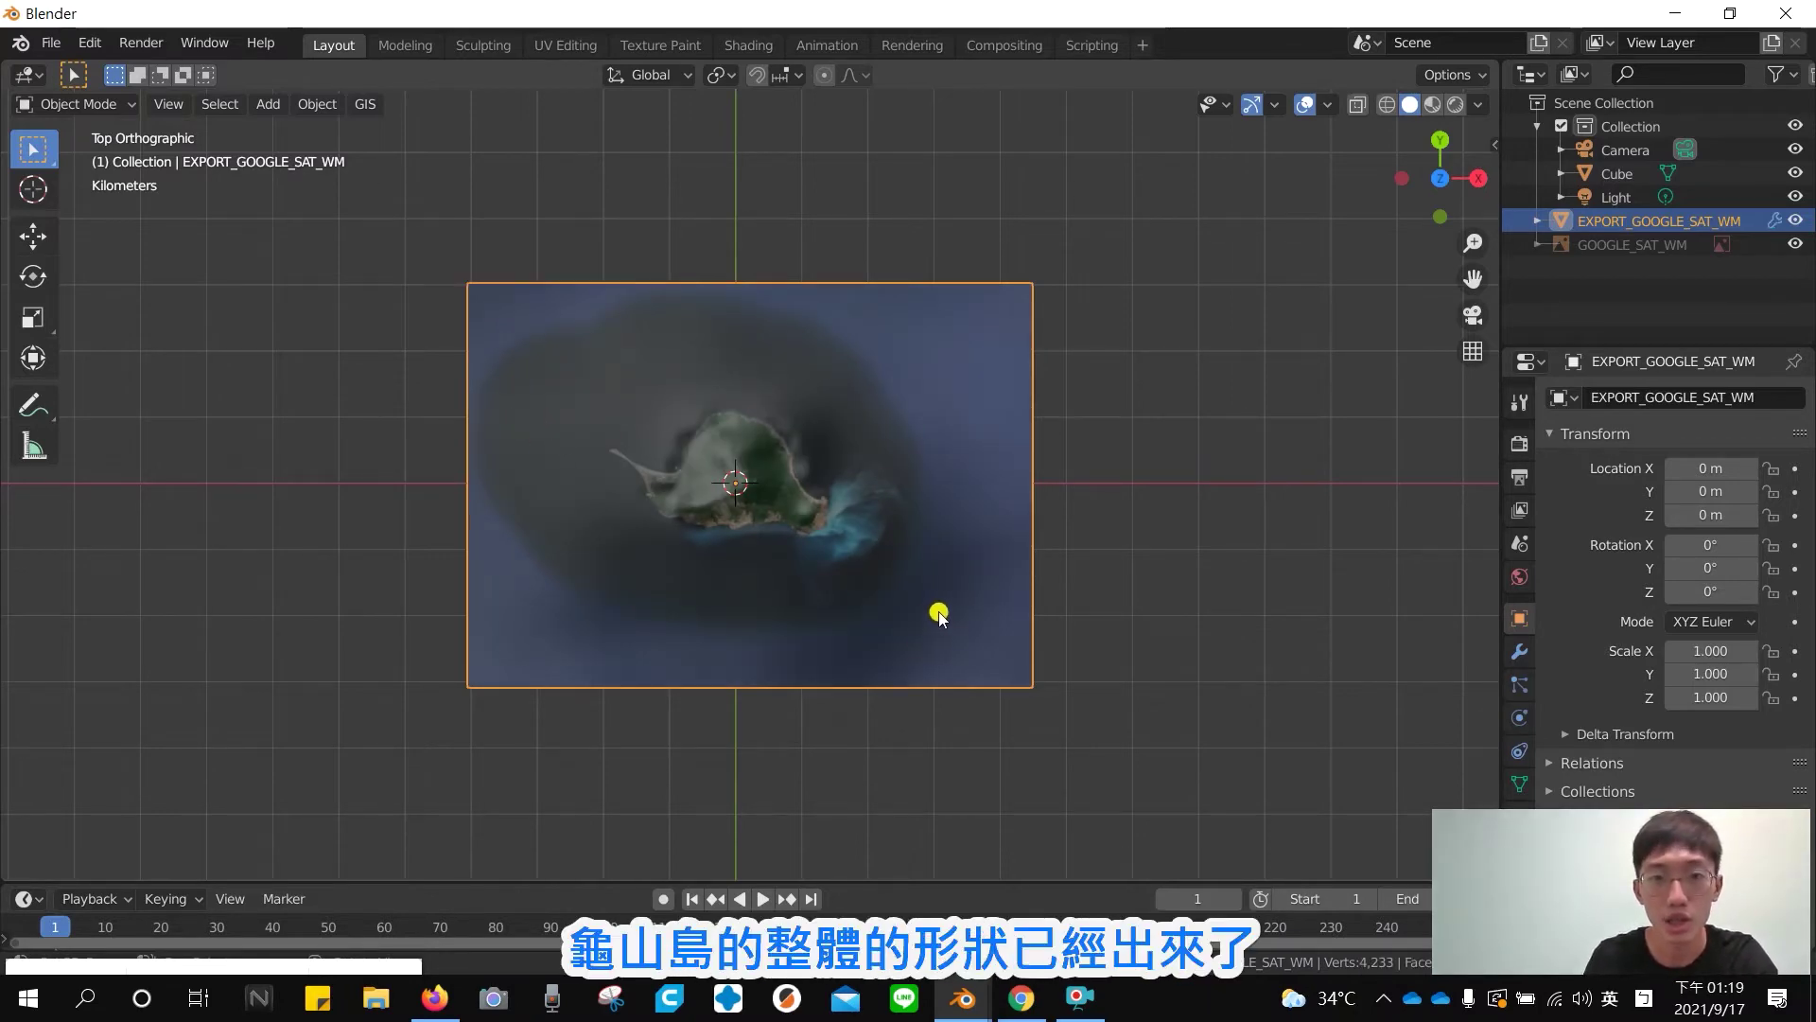
mouse_move(920, 752)
middle_down()
mouse_move(944, 543)
mouse_move(899, 637)
middle_up()
Set the Displace modifier's Strength to 1.500 in Modifier Properties
scroll(925, 564, up, 3)
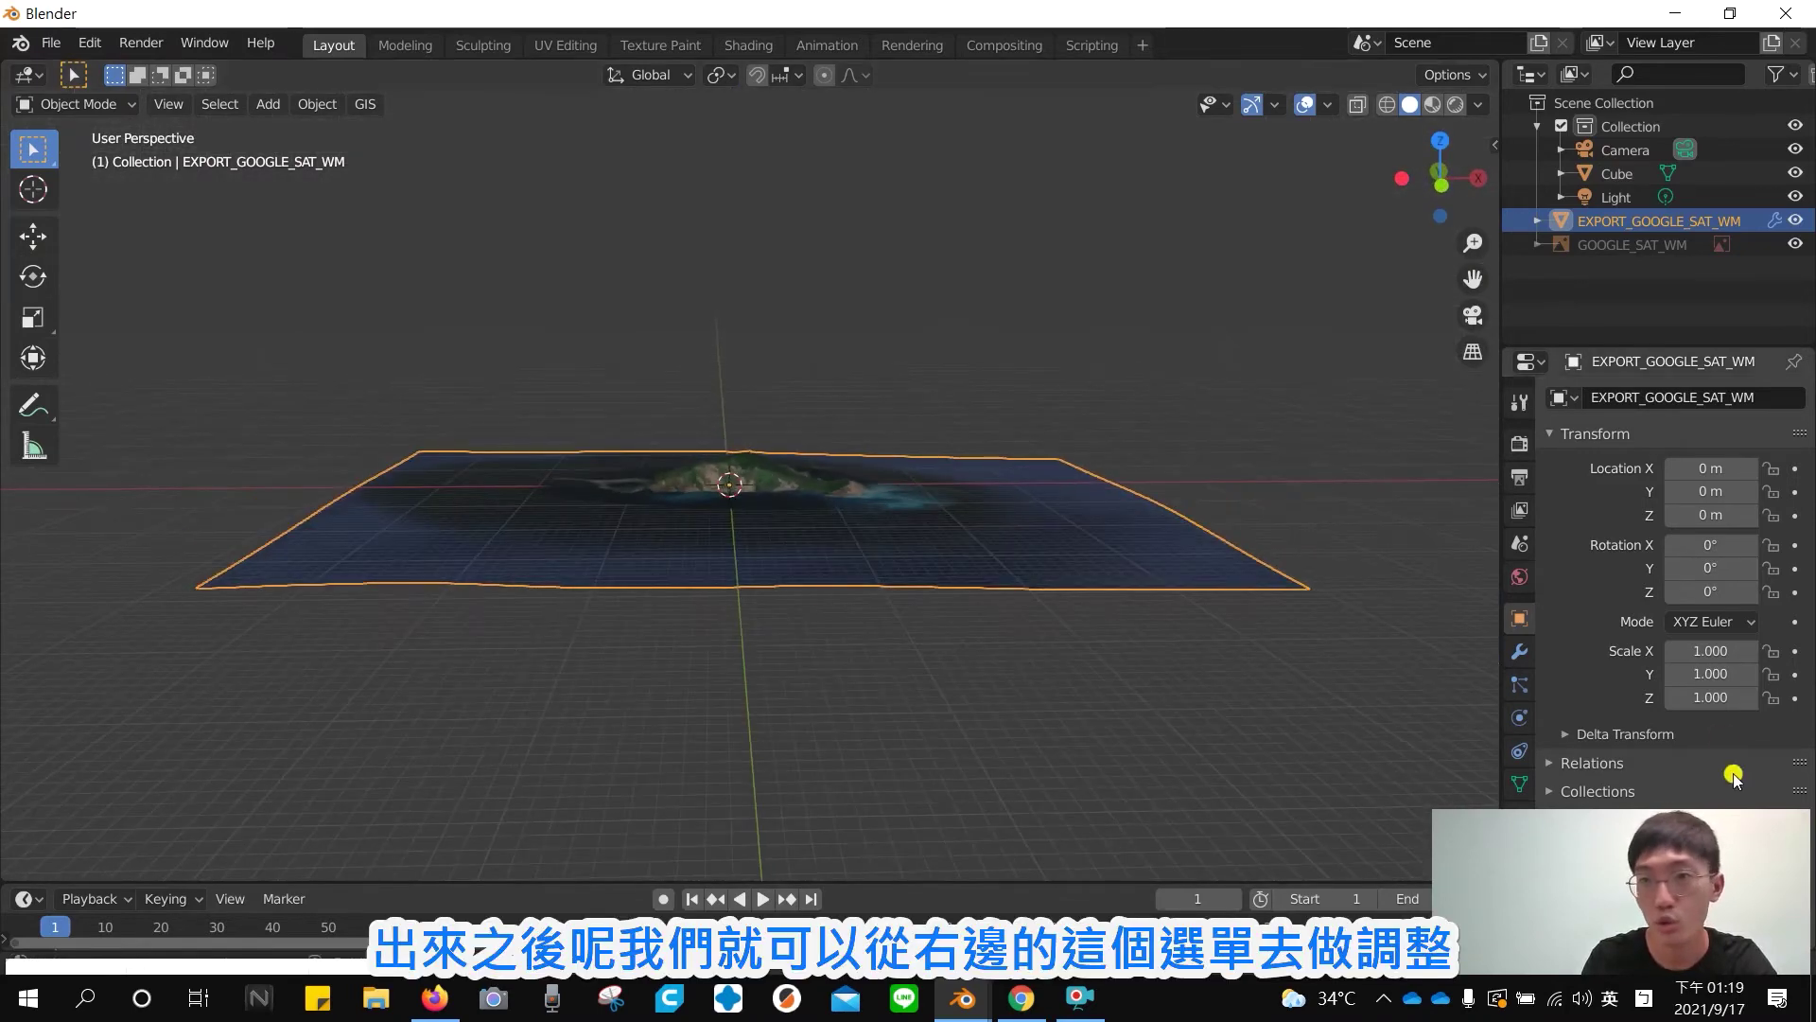
click(1521, 655)
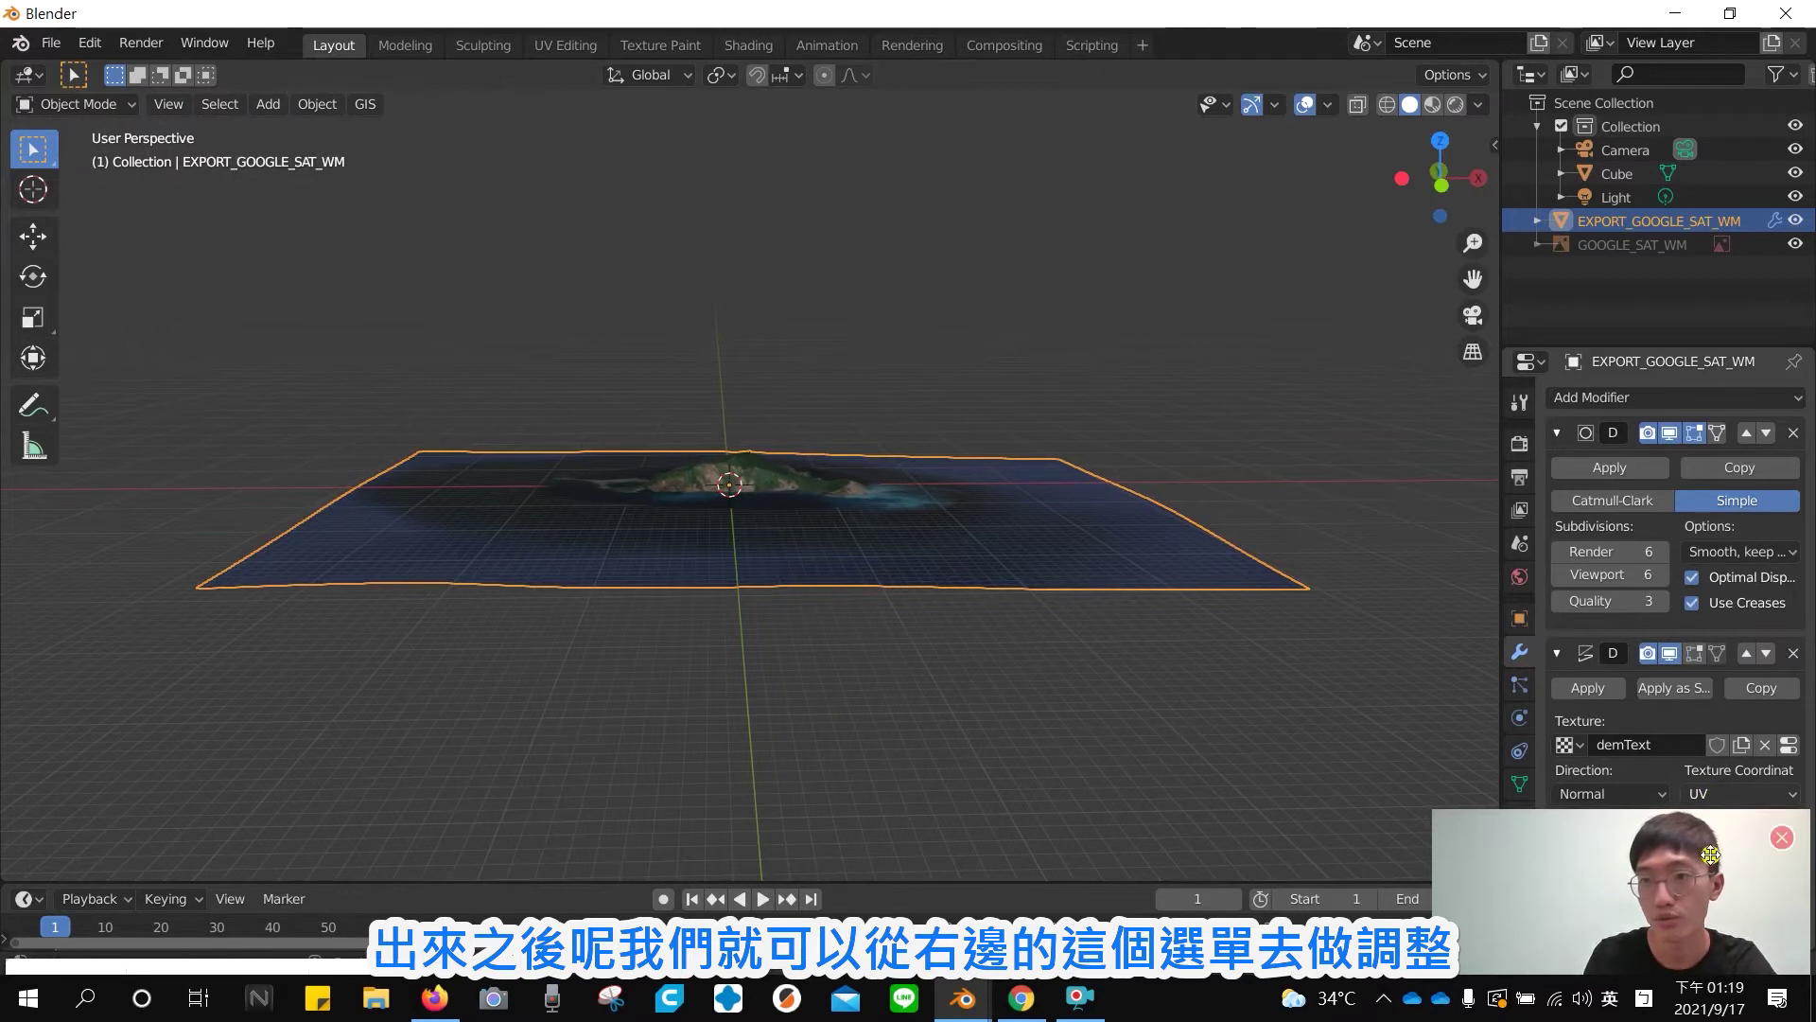
mouse_move(1699, 882)
mouse_down()
mouse_move(1668, 586)
mouse_move(1704, 73)
mouse_up()
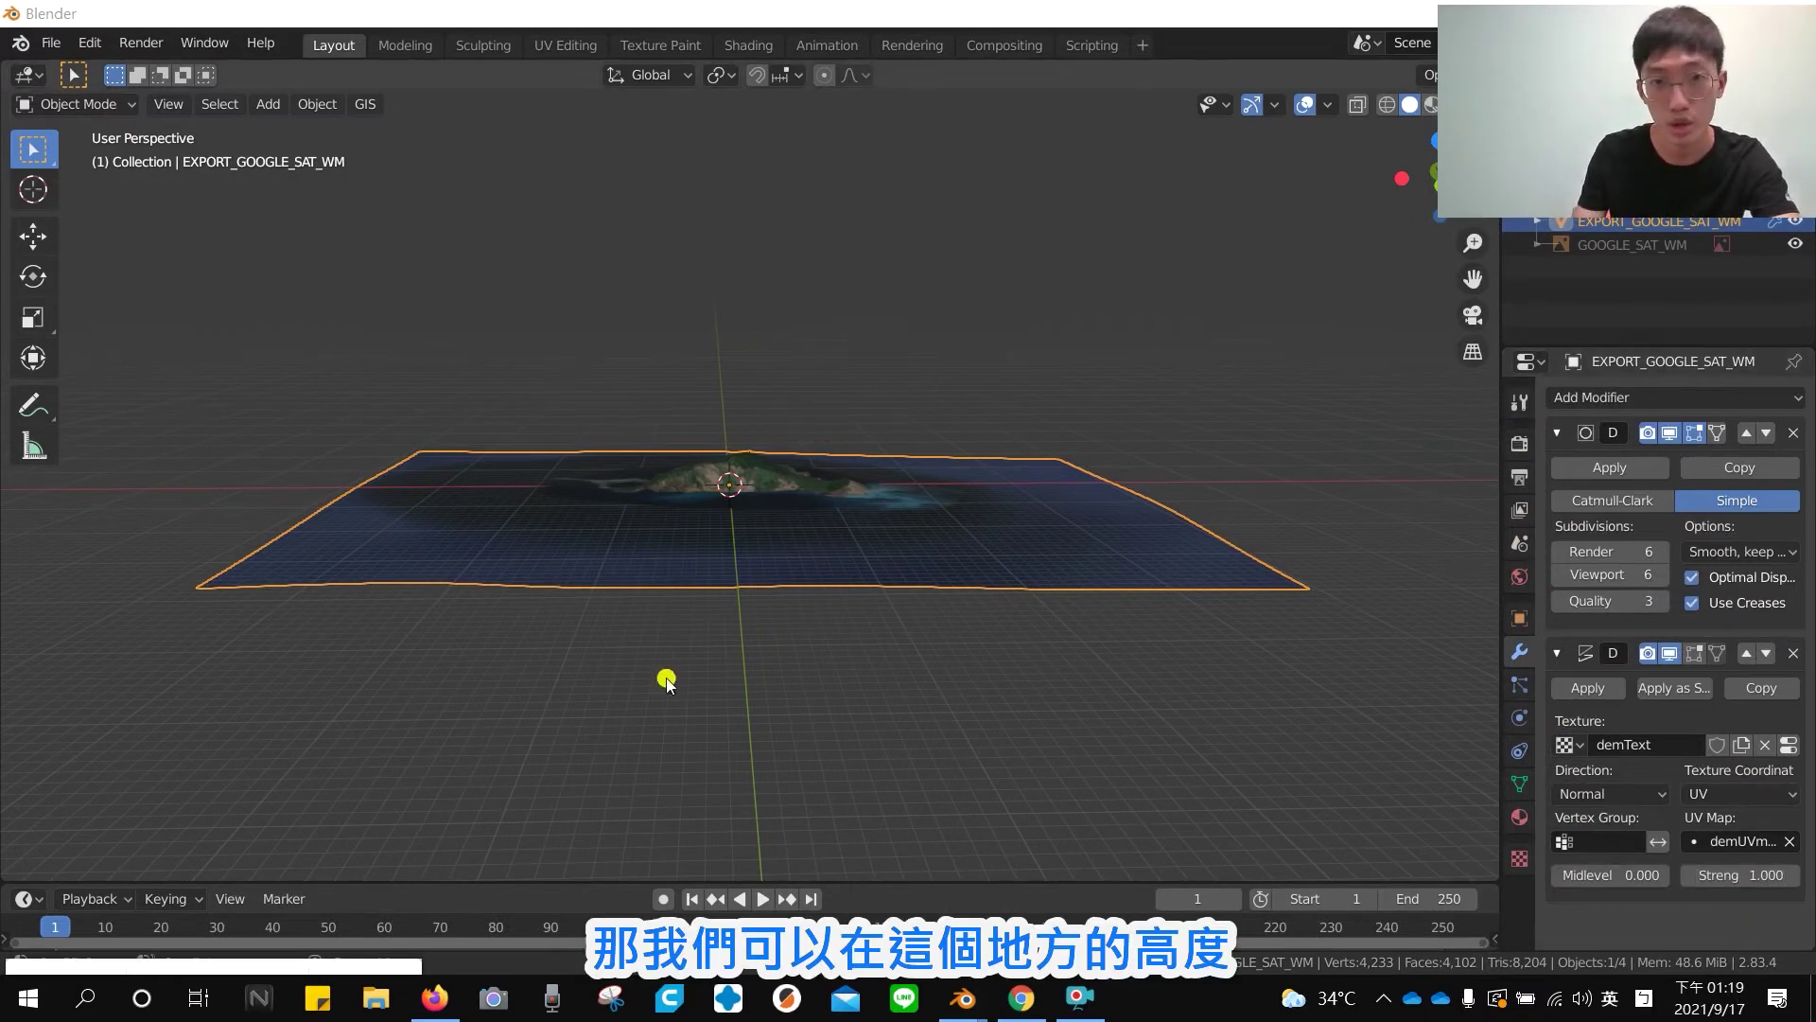
click(1741, 882)
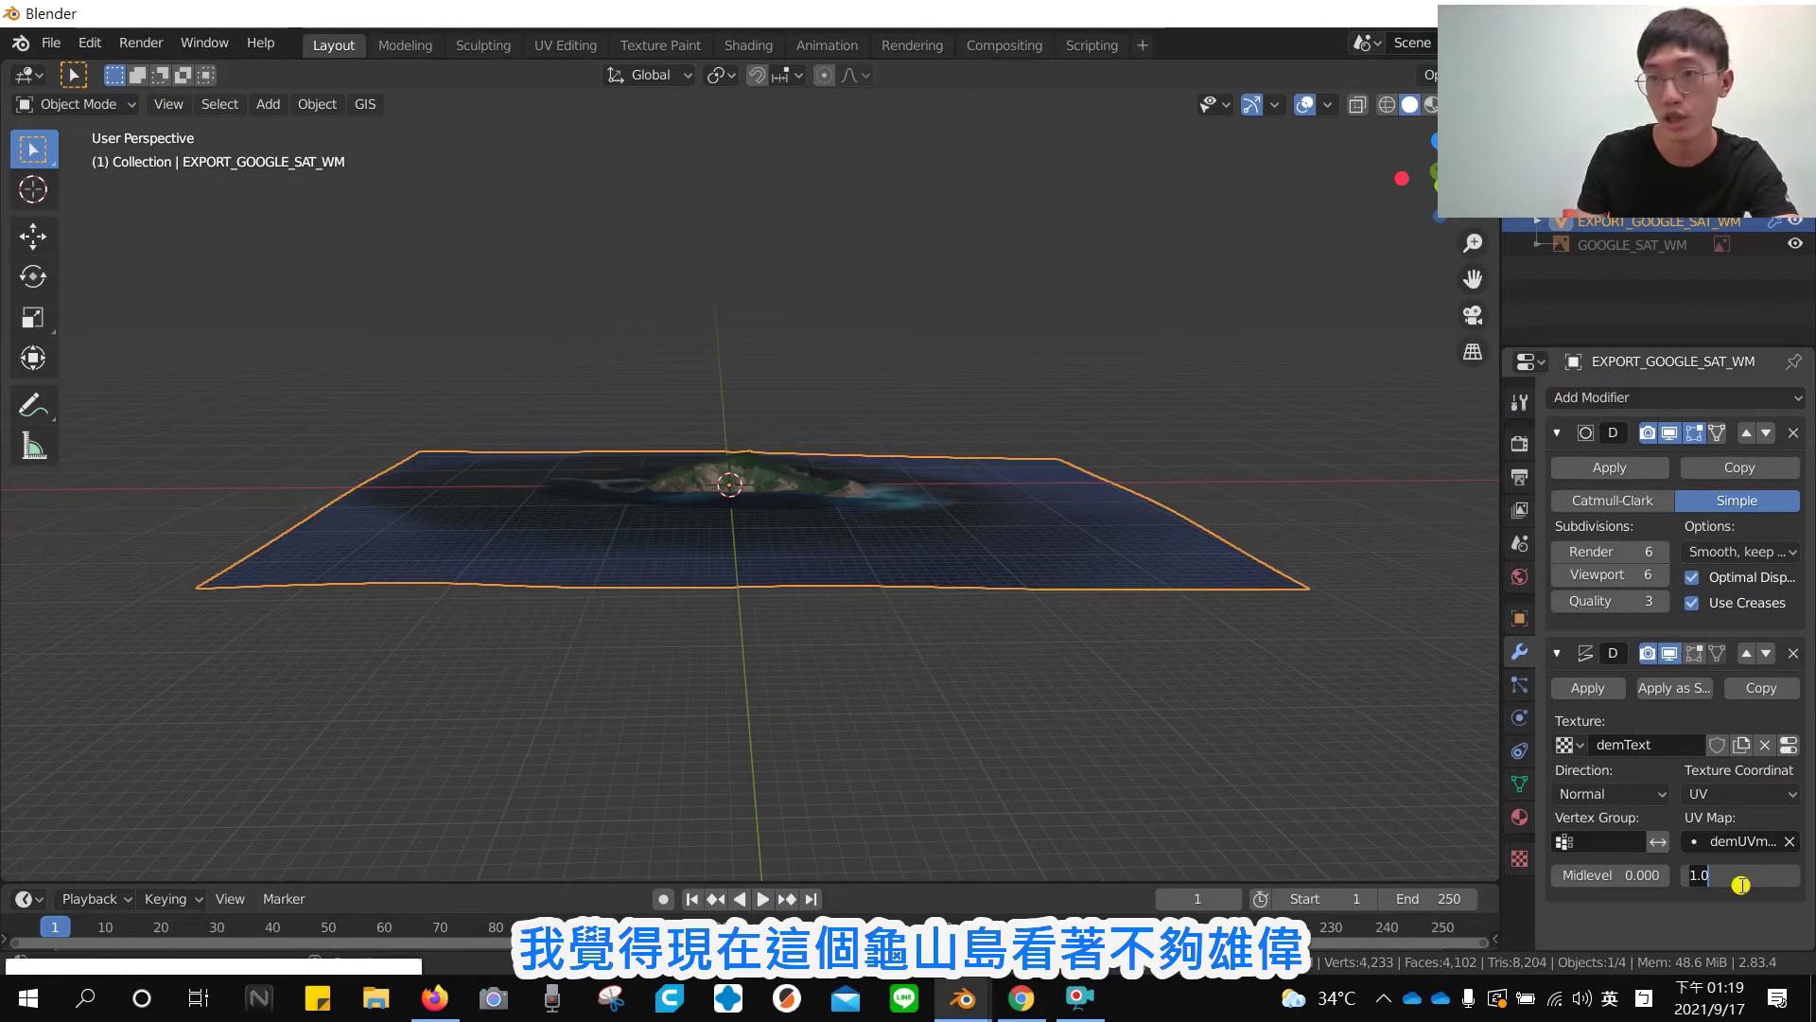
key(BackSpace)
key(BackSpace)
key(Return)
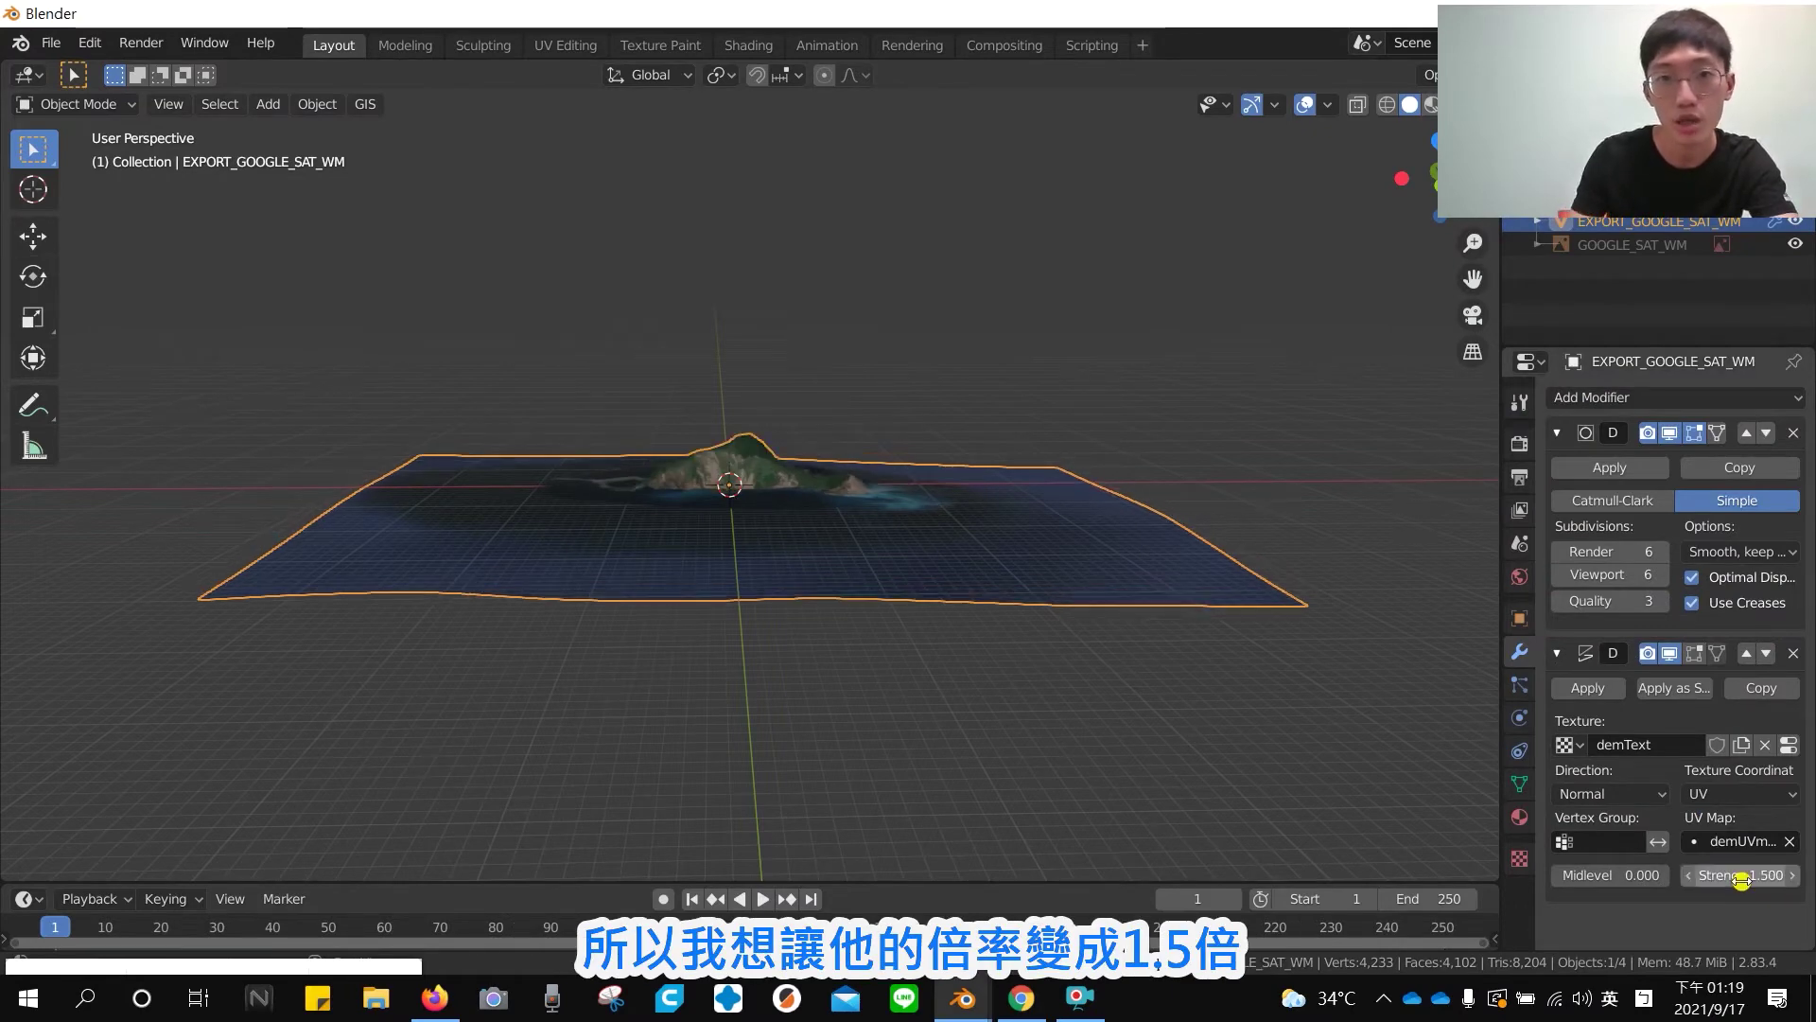
Orbit and zoom around the terrain to inspect the exaggerated mountain profile
mouse_move(1216, 567)
middle_down()
mouse_move(1220, 511)
mouse_move(1147, 556)
middle_up()
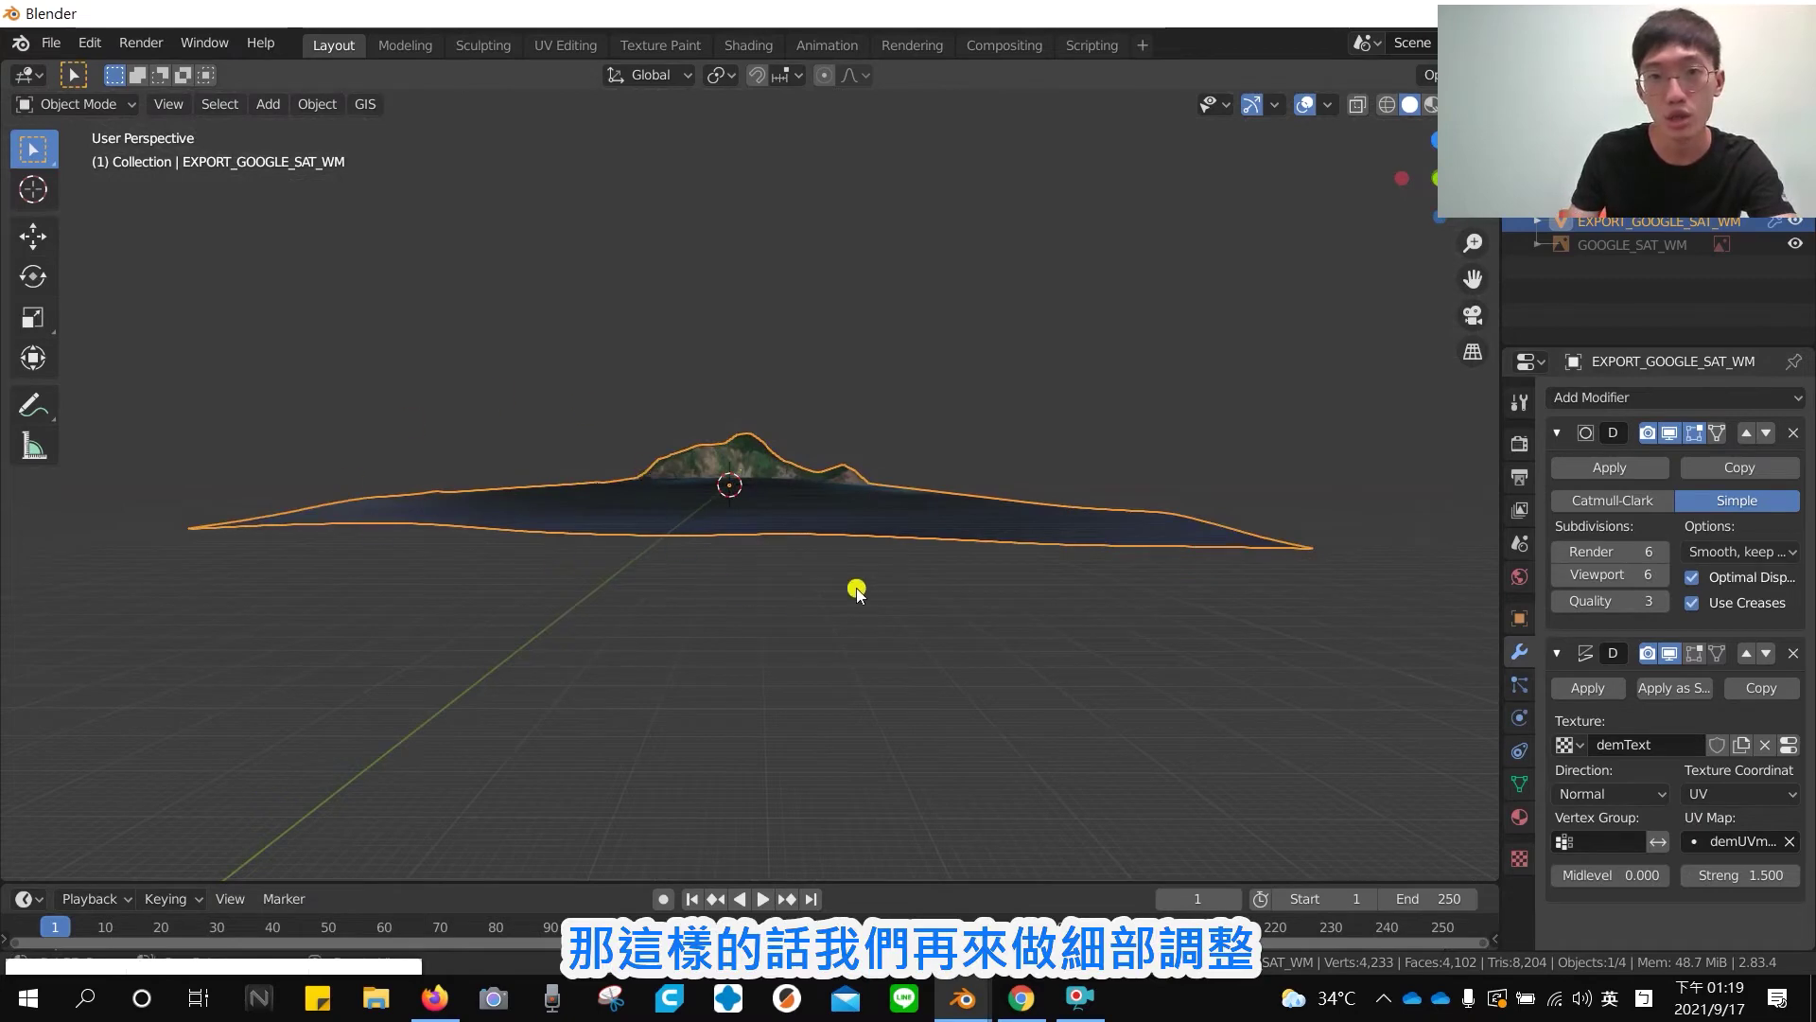
scroll(739, 439, up, 3)
scroll(833, 448, up, 3)
scroll(855, 443, up, 3)
scroll(861, 508, up, 3)
mouse_move(637, 405)
middle_down()
mouse_move(718, 454)
mouse_move(880, 417)
mouse_move(914, 369)
mouse_move(1013, 390)
mouse_move(1171, 373)
middle_up()
scroll(1025, 417, down, 3)
scroll(956, 466, down, 3)
scroll(920, 491, down, 2)
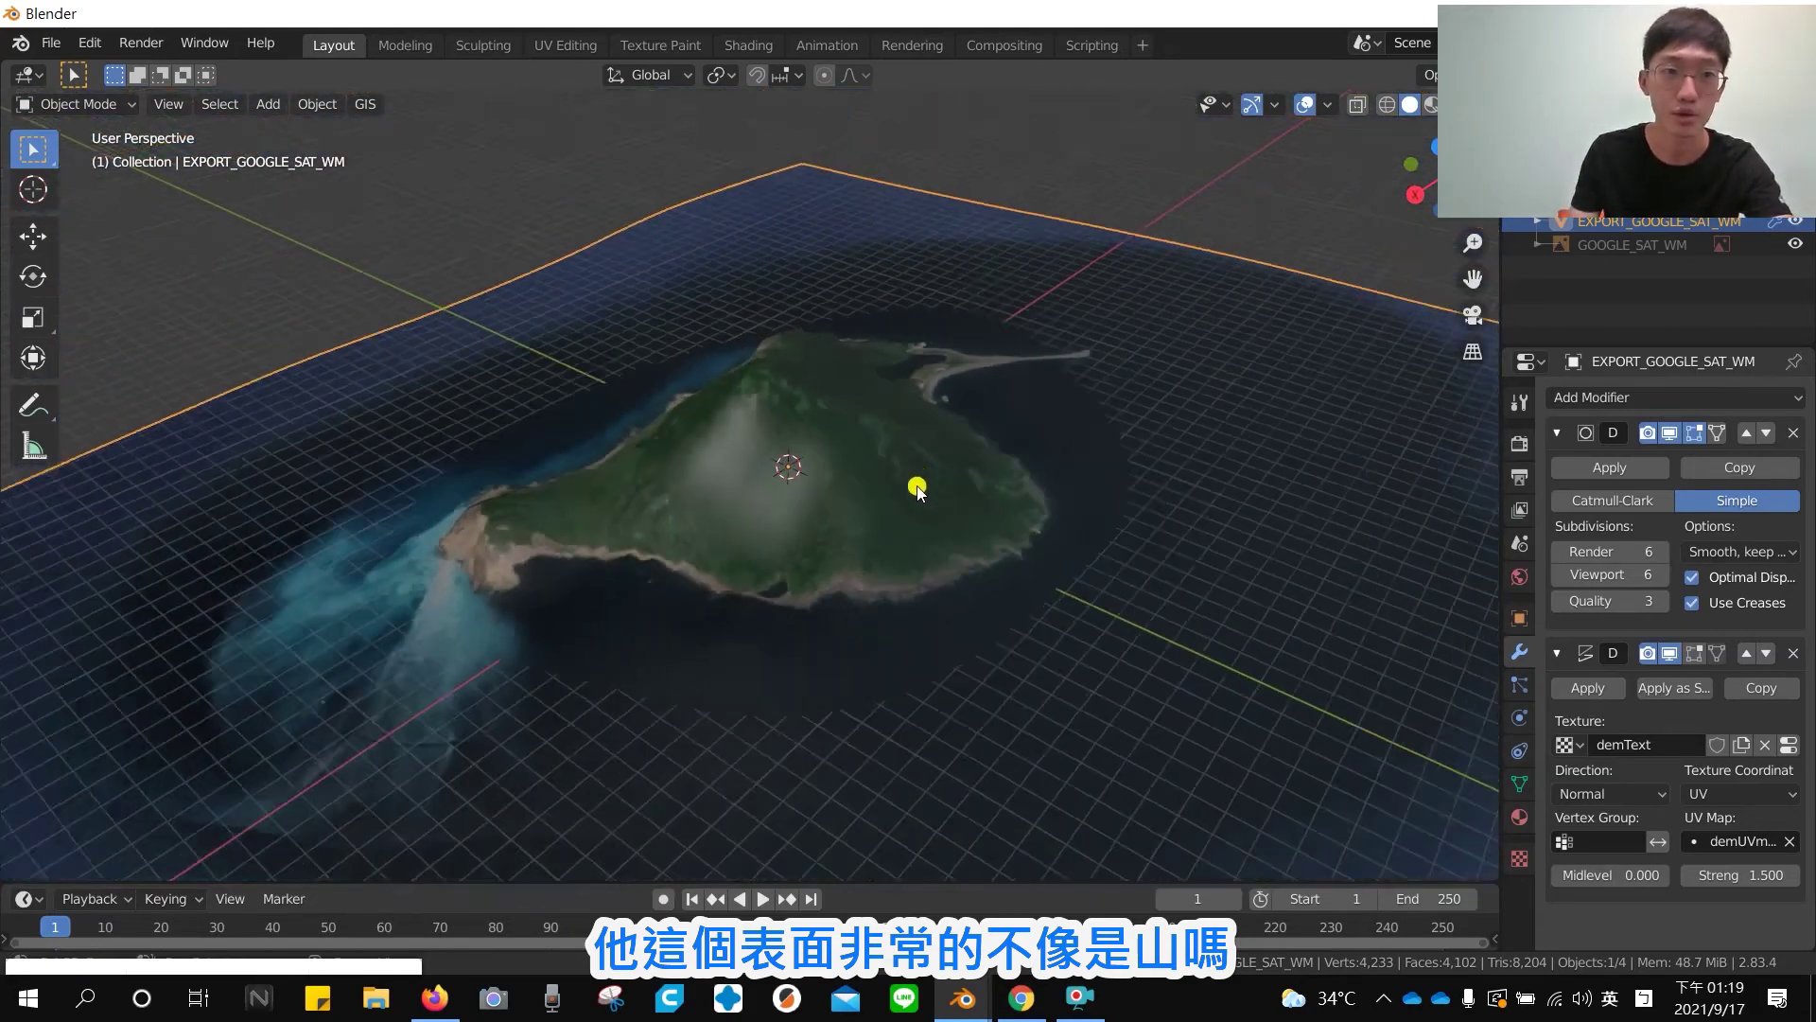
scroll(932, 549, down, 1)
mouse_move(947, 620)
middle_down()
mouse_move(795, 564)
mouse_move(811, 592)
mouse_move(855, 571)
middle_up()
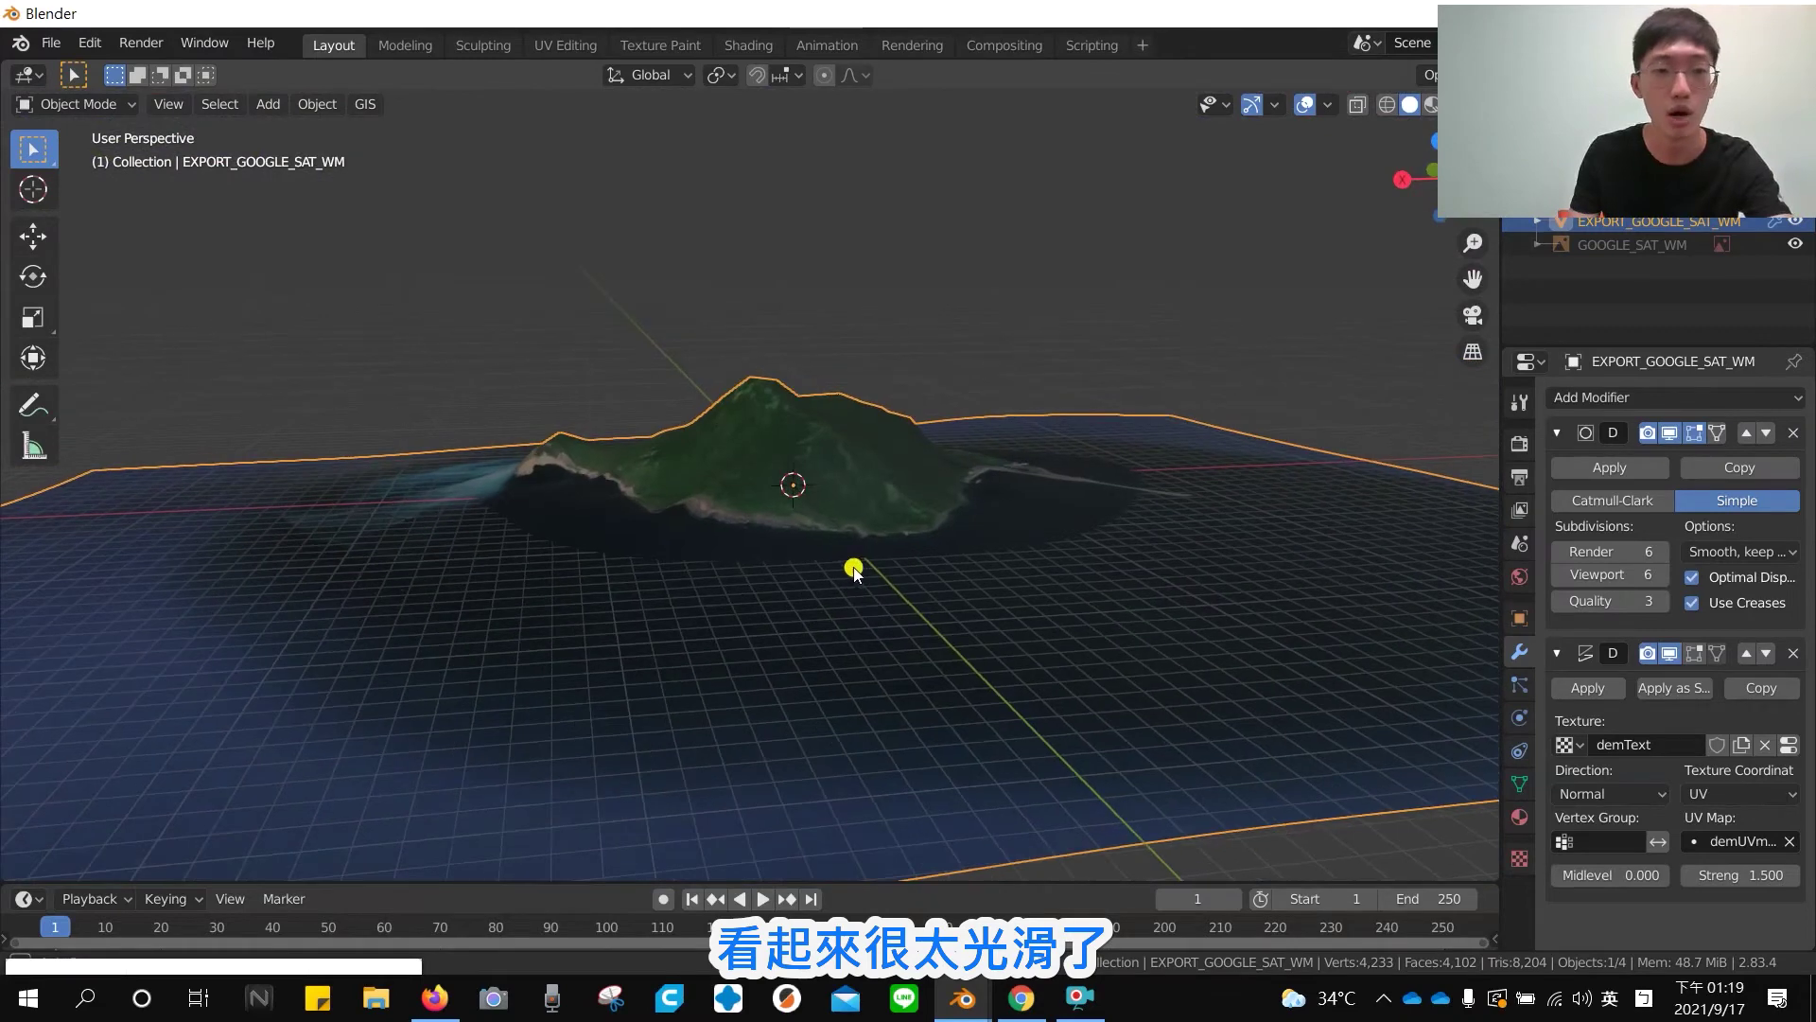
middle_drag(744, 535, 759, 571)
In Edit Mode, select all the plane's vertices and subdivide its edges twice
key(Tab)
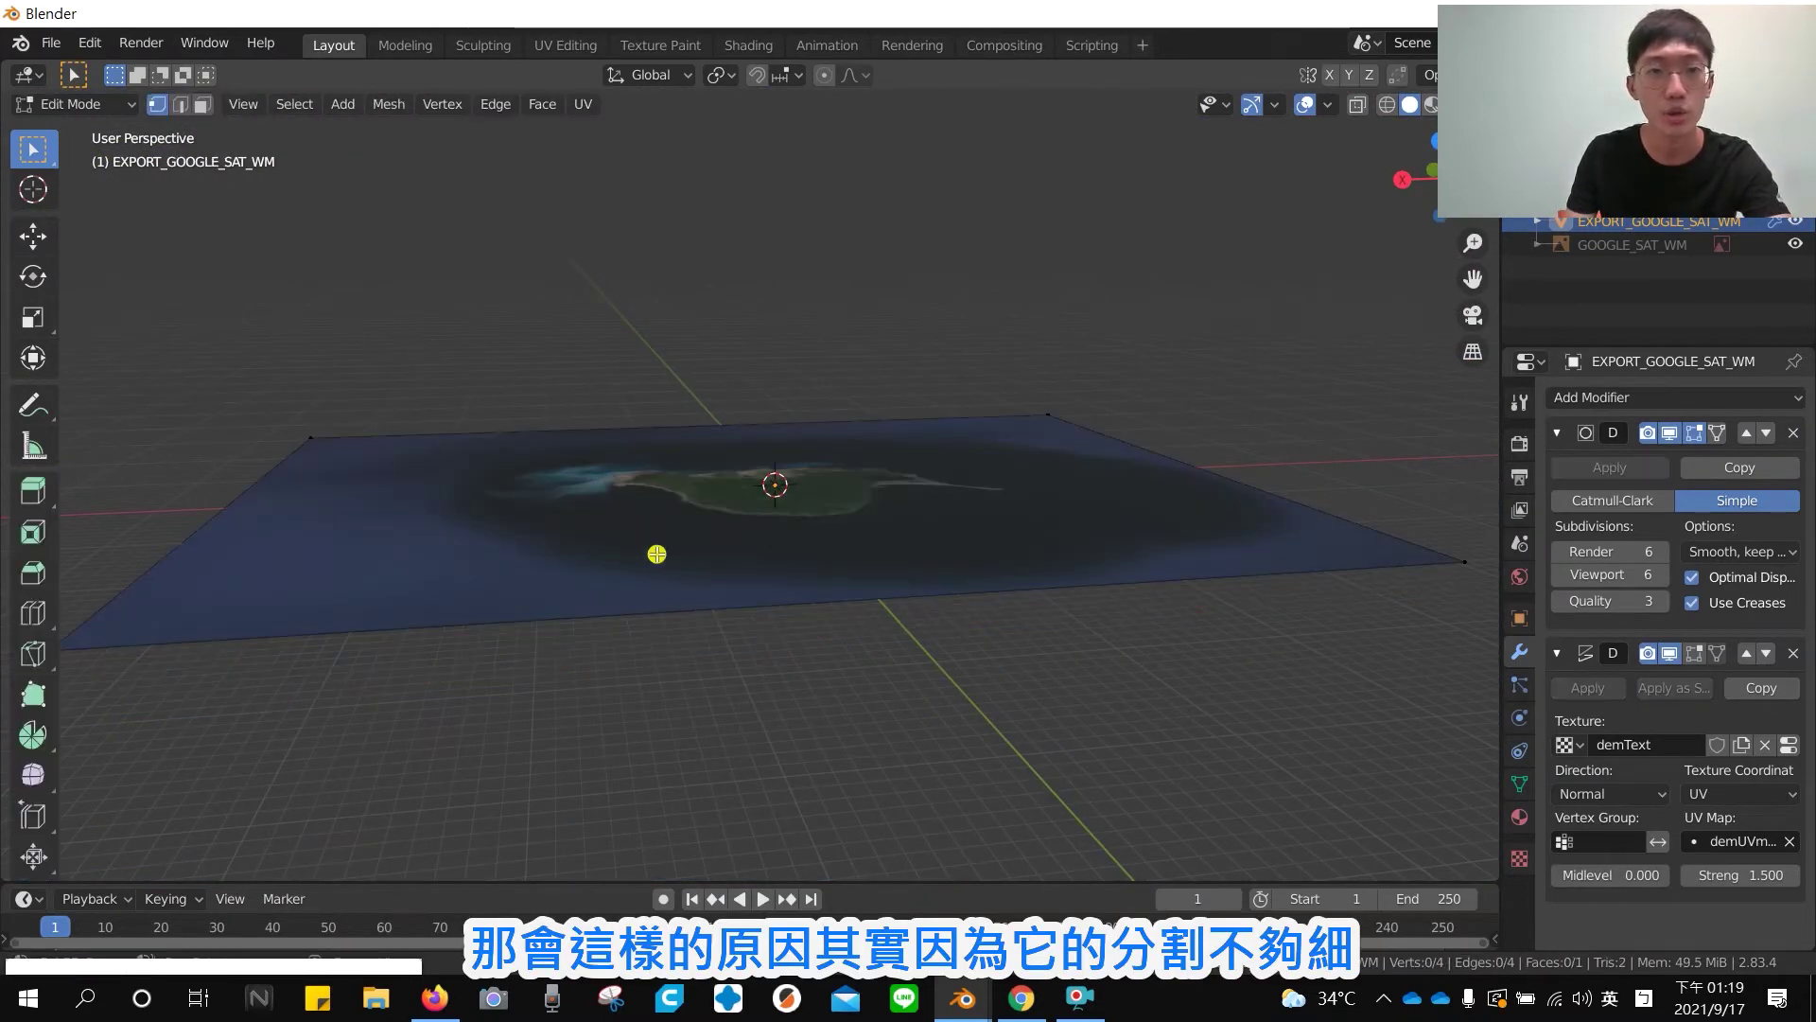
scroll(540, 484, down, 3)
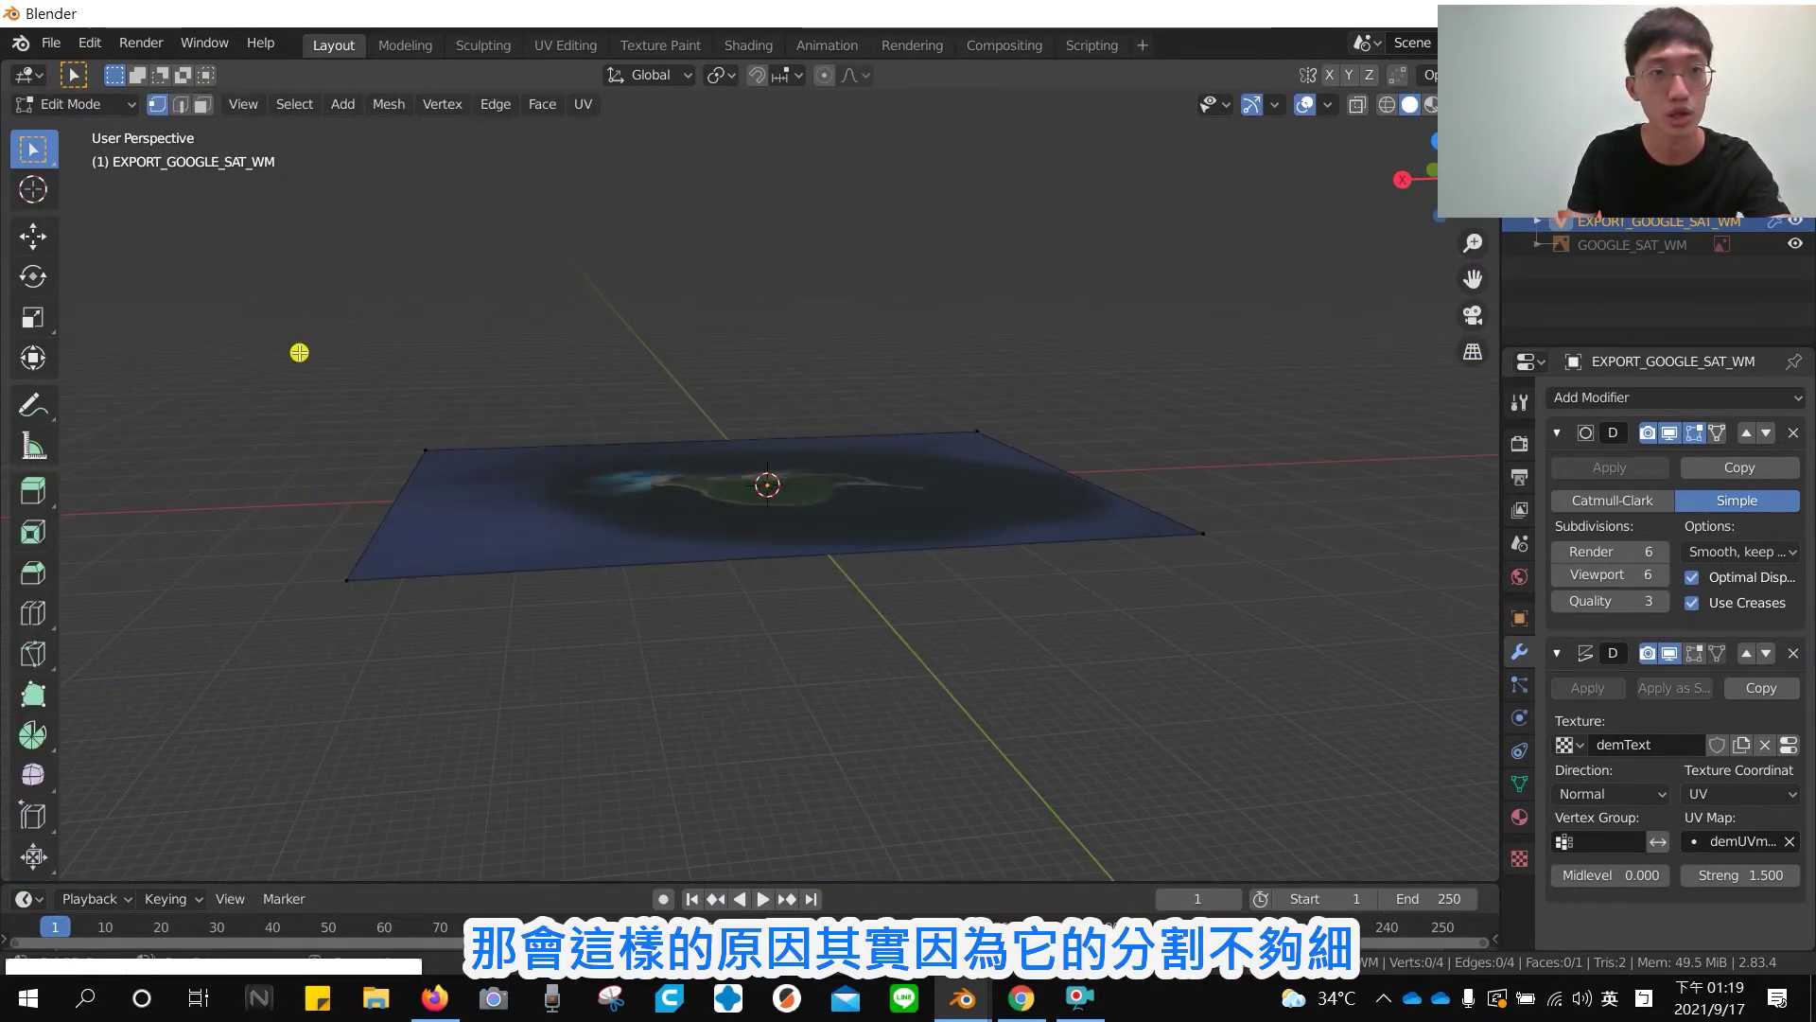
drag(249, 320, 1331, 804)
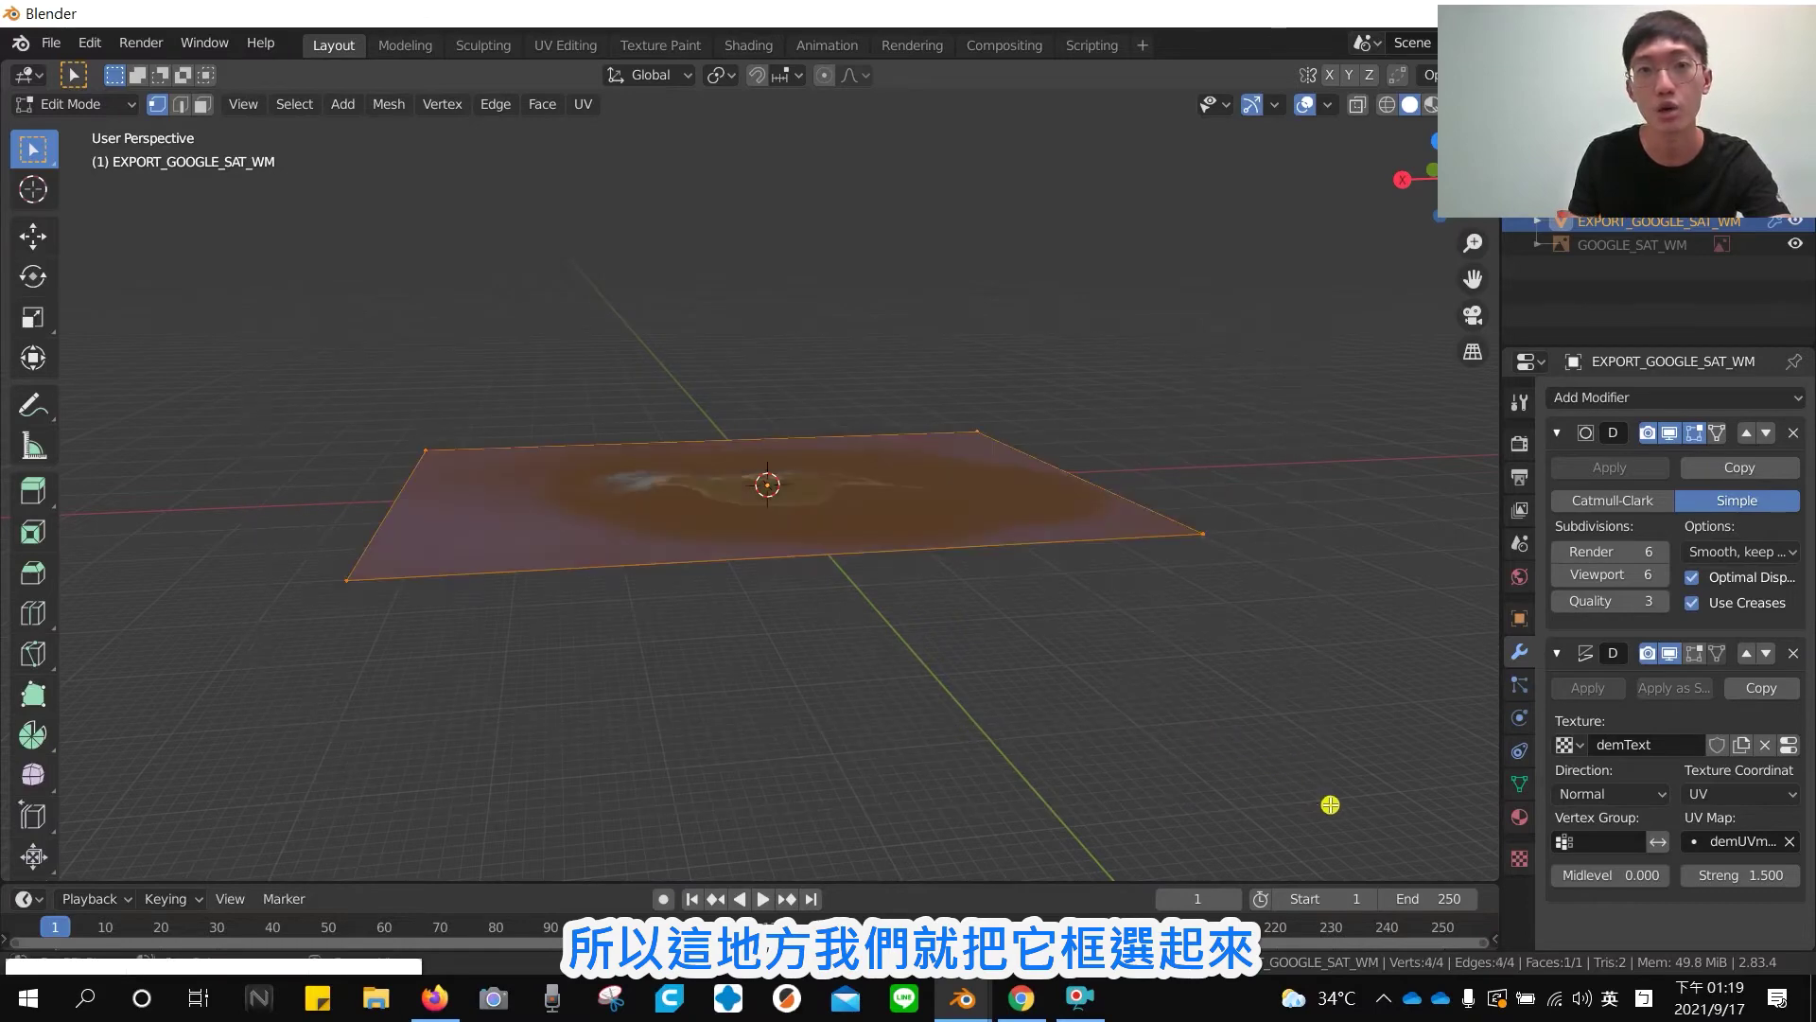
click(495, 104)
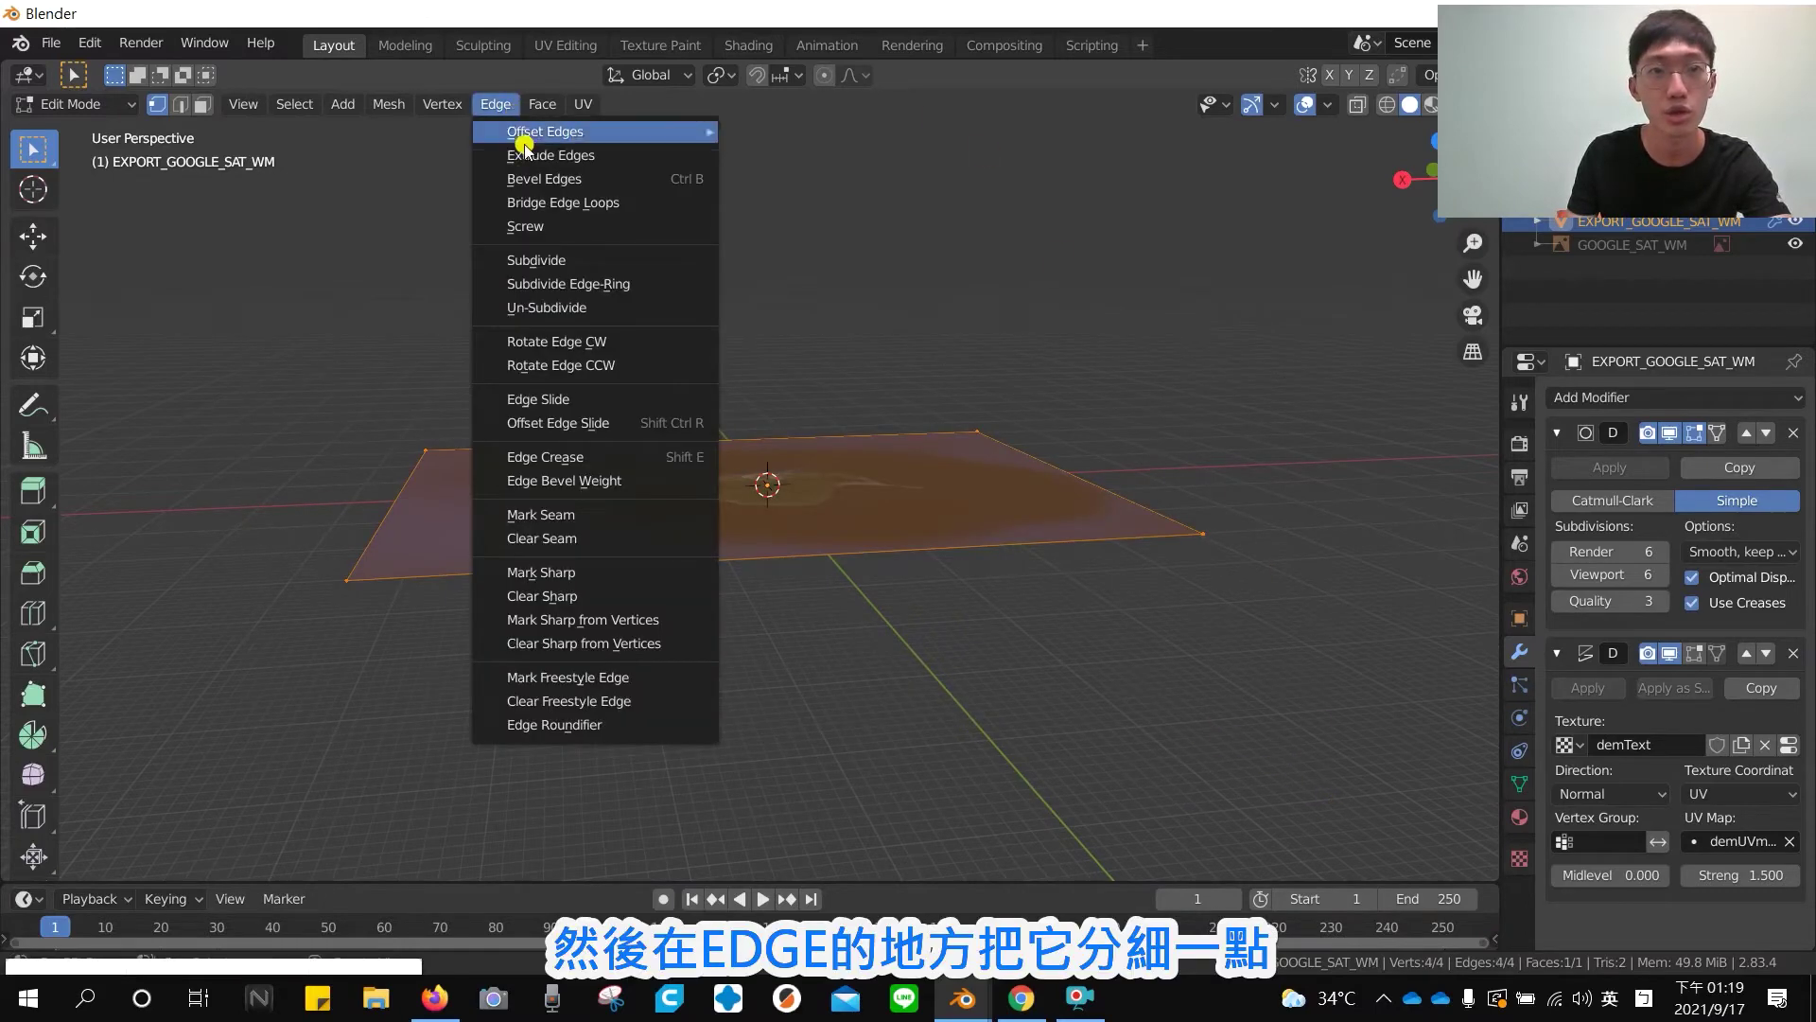
click(572, 262)
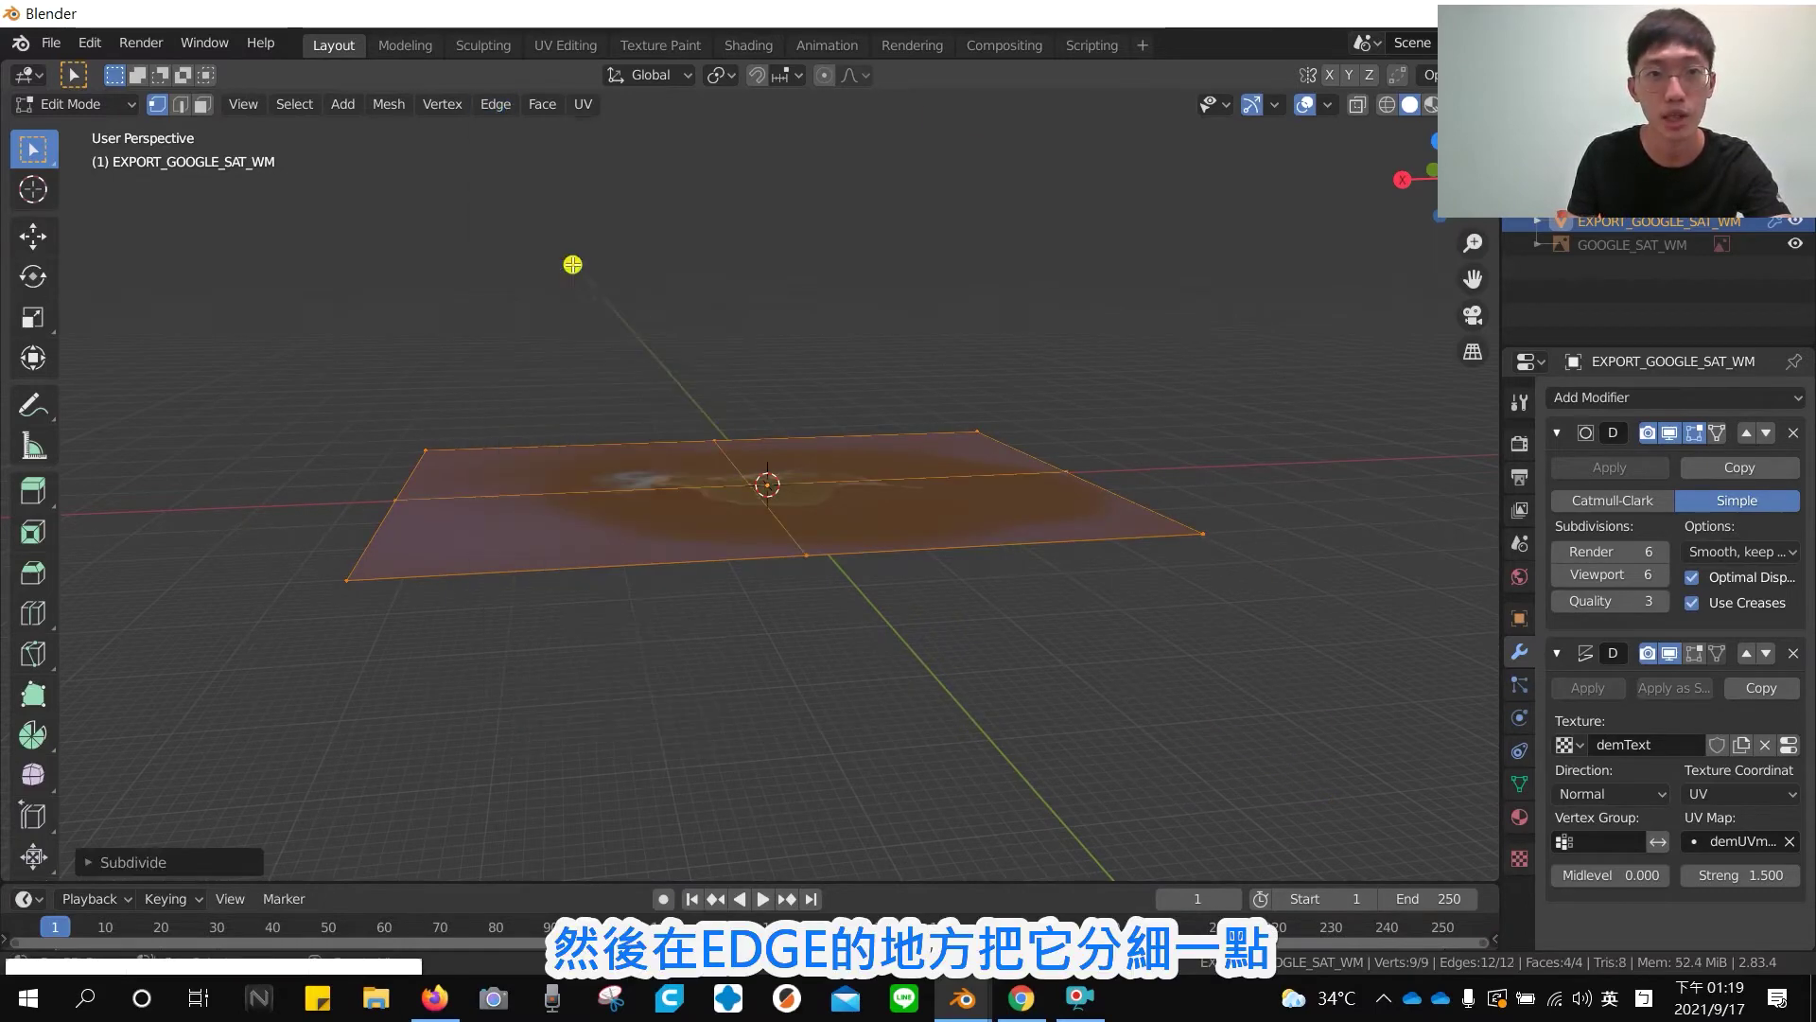
click(496, 104)
click(554, 217)
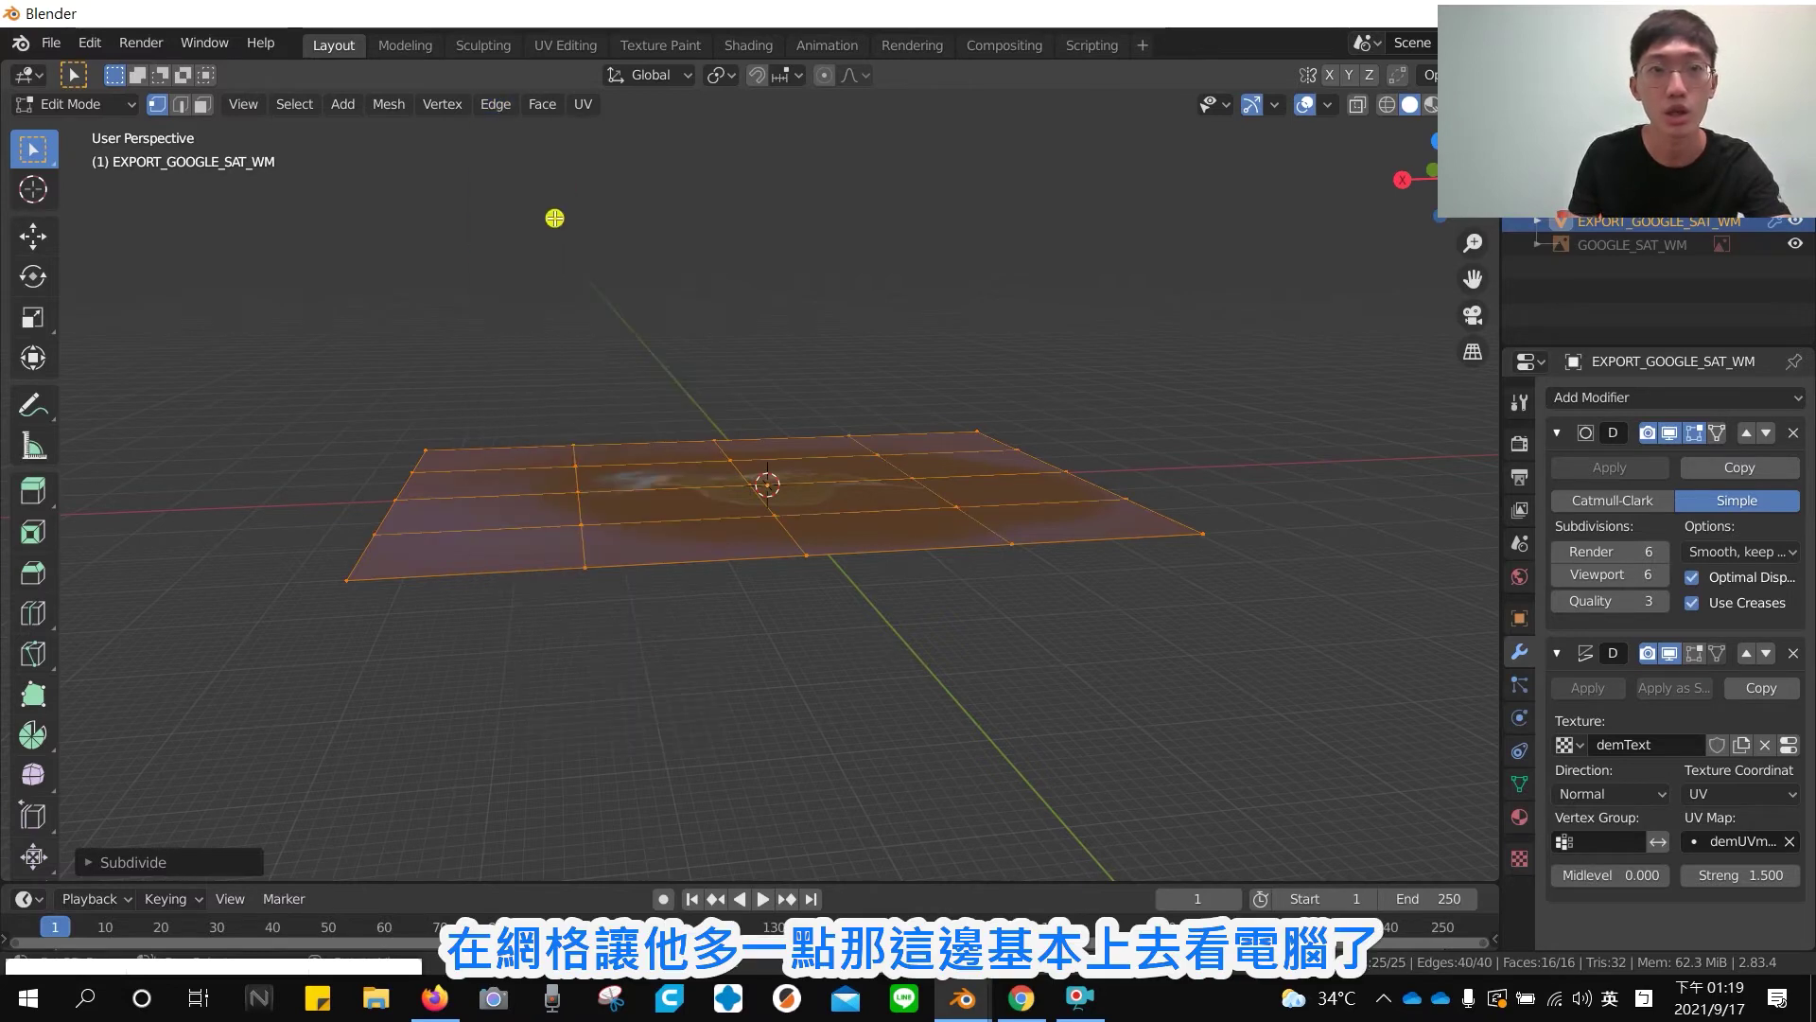
Subdivide twice more to 256 faces and return to Object Mode to view the relief
click(494, 106)
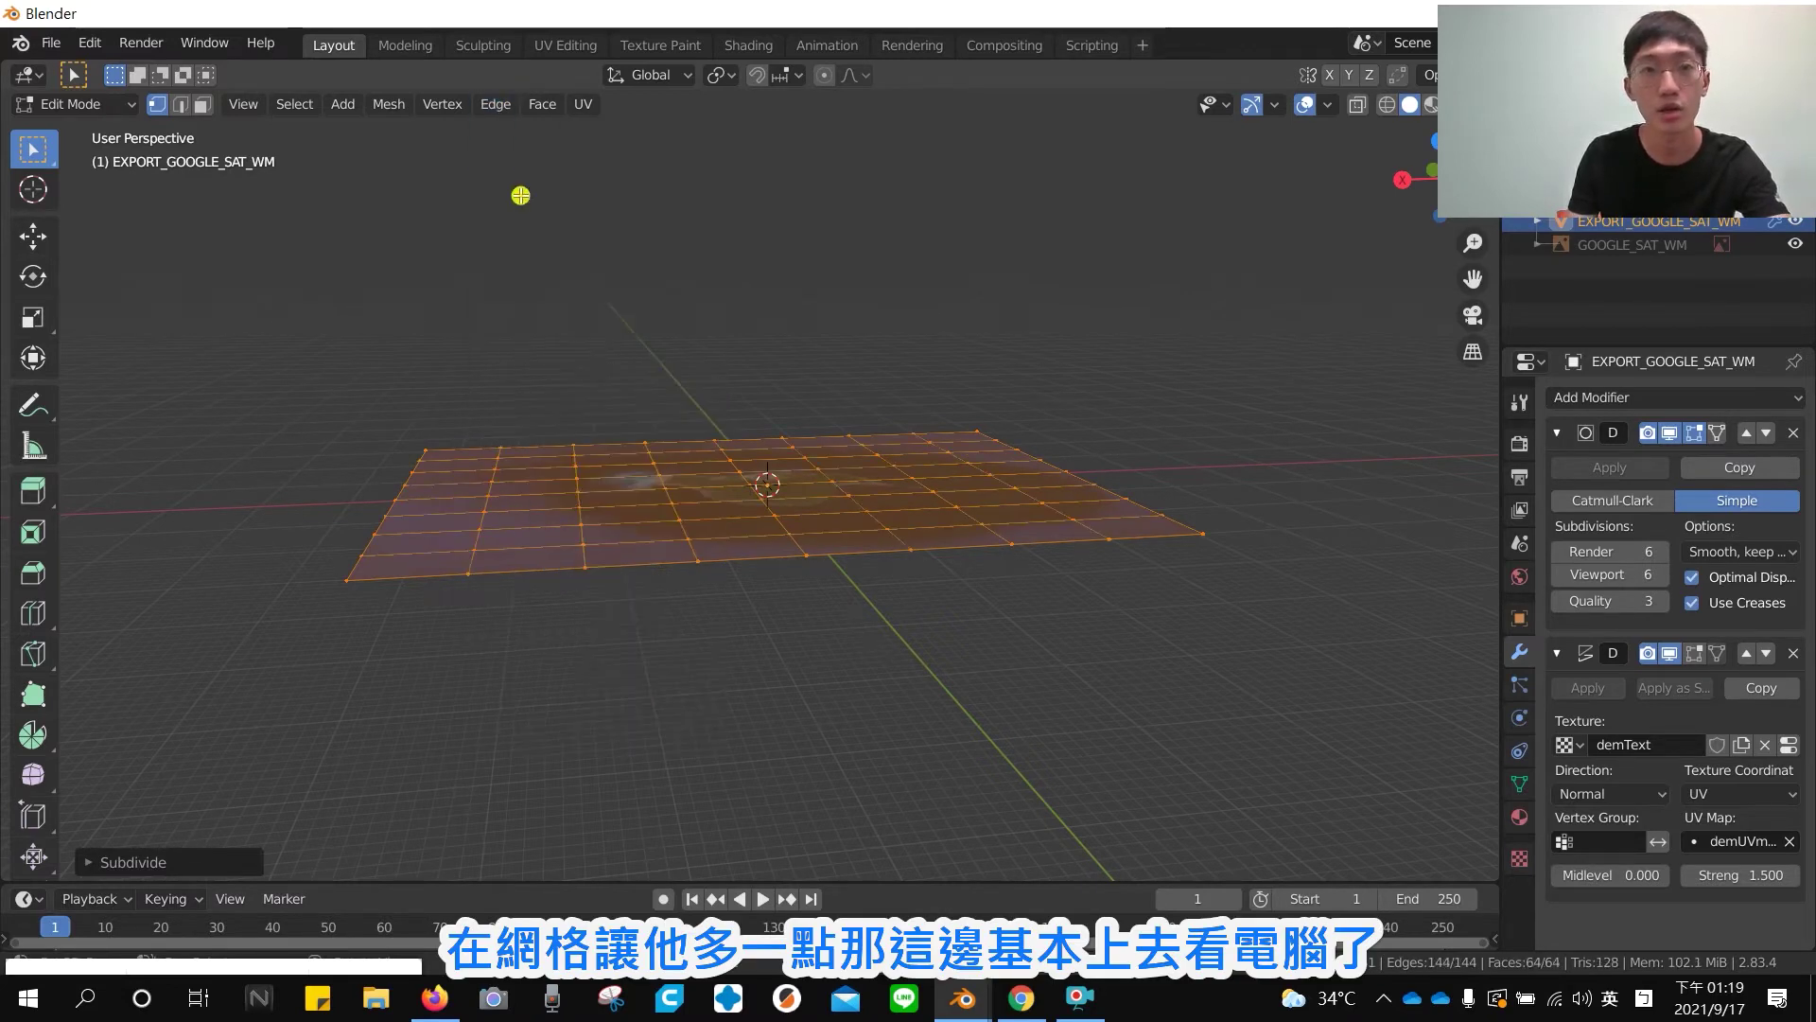
click(537, 260)
click(495, 104)
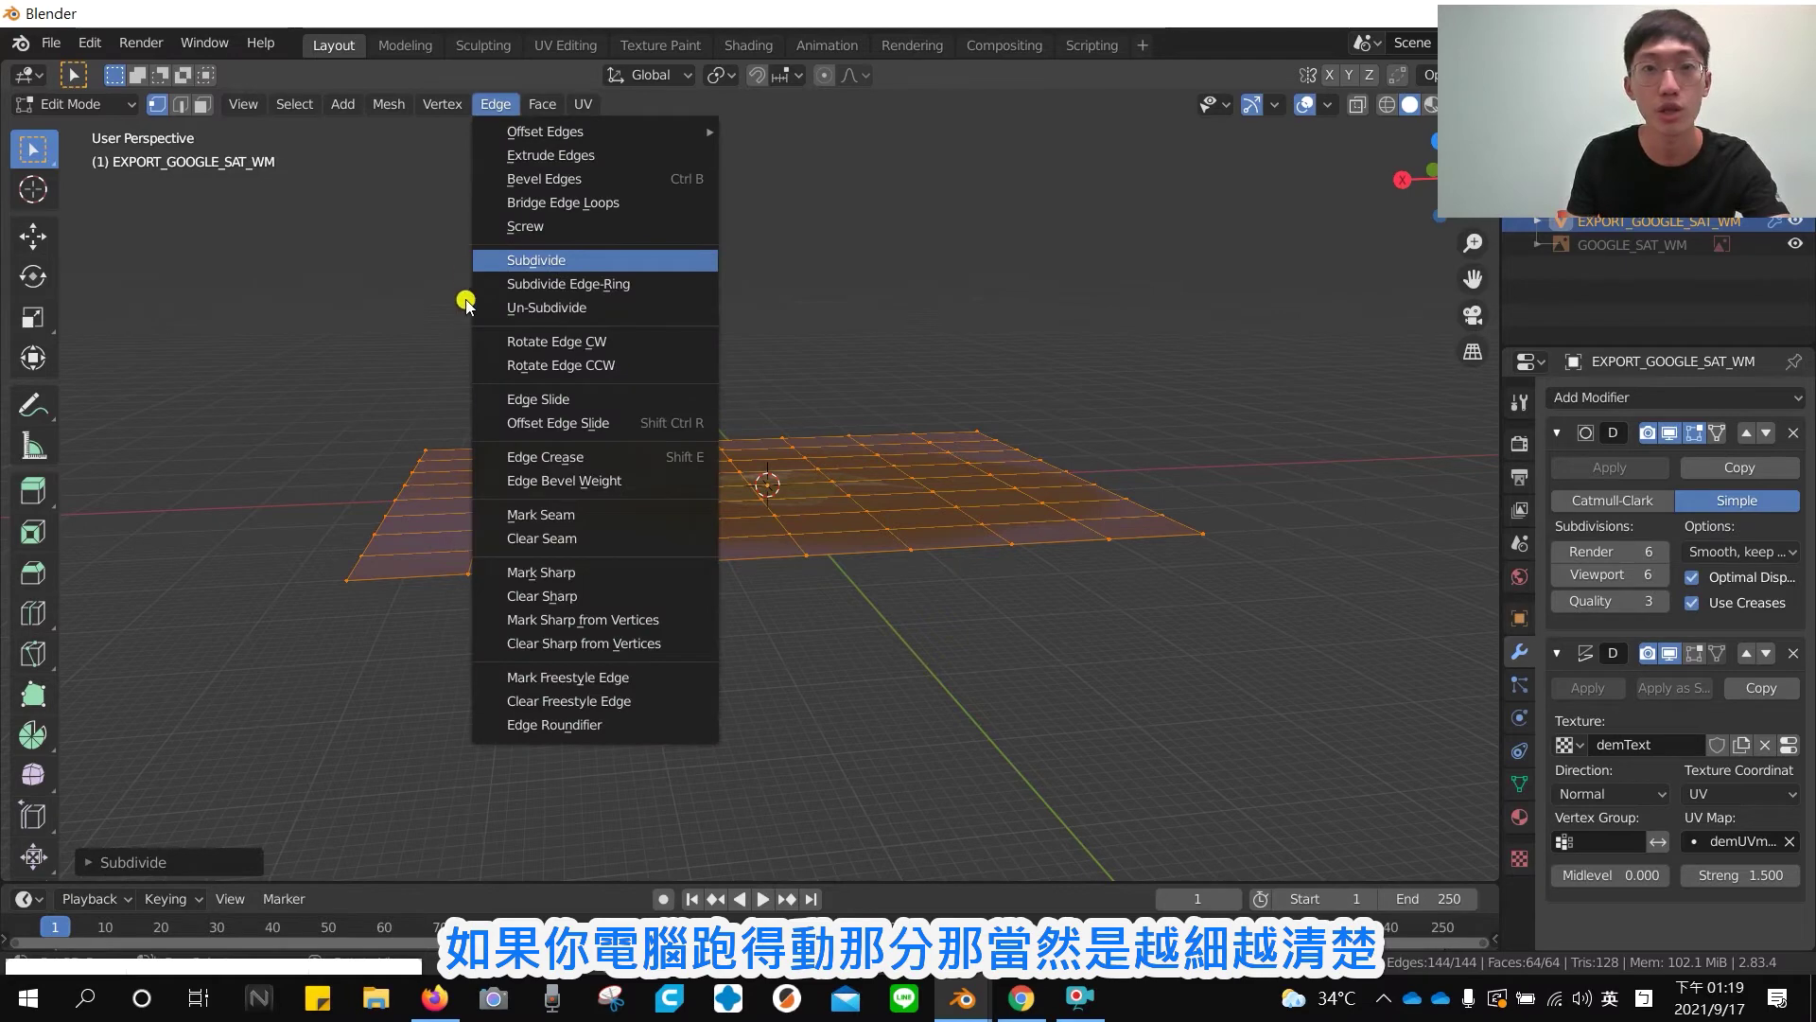
click(579, 269)
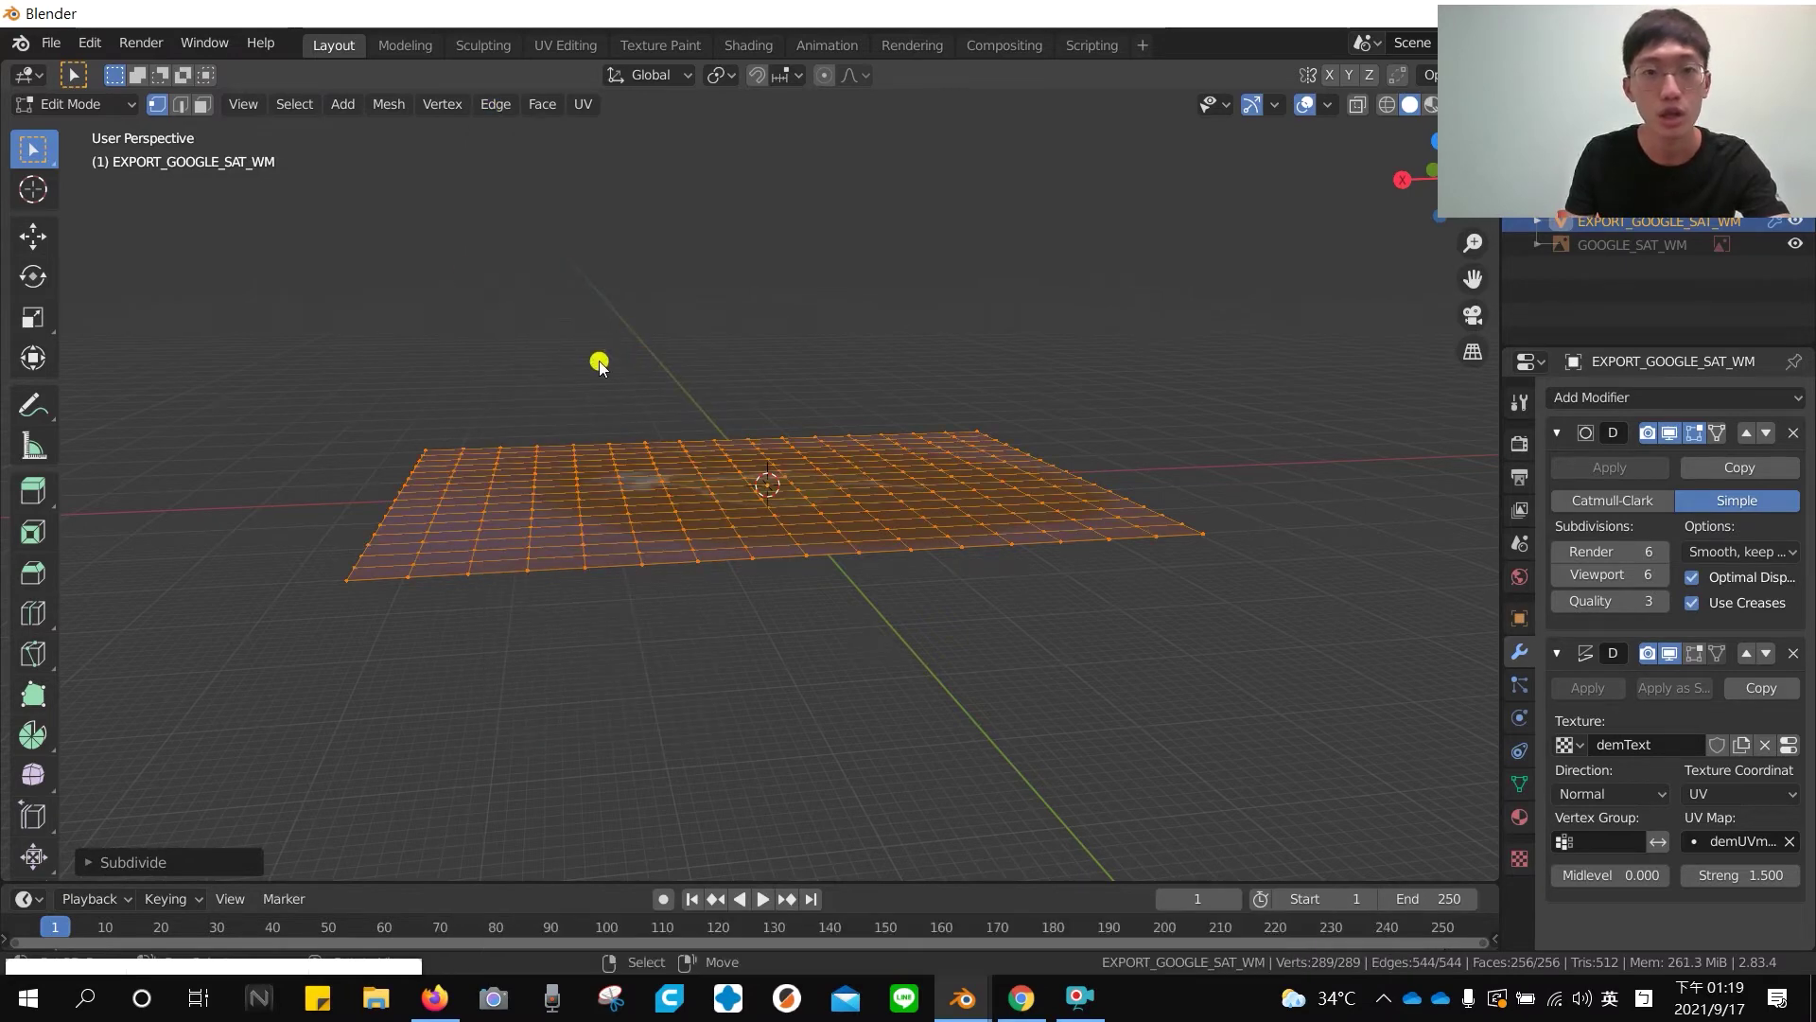
key(Tab)
mouse_move(1002, 562)
middle_down()
mouse_move(1038, 596)
mouse_move(815, 567)
mouse_move(629, 572)
mouse_move(733, 430)
middle_up()
scroll(733, 431, up, 6)
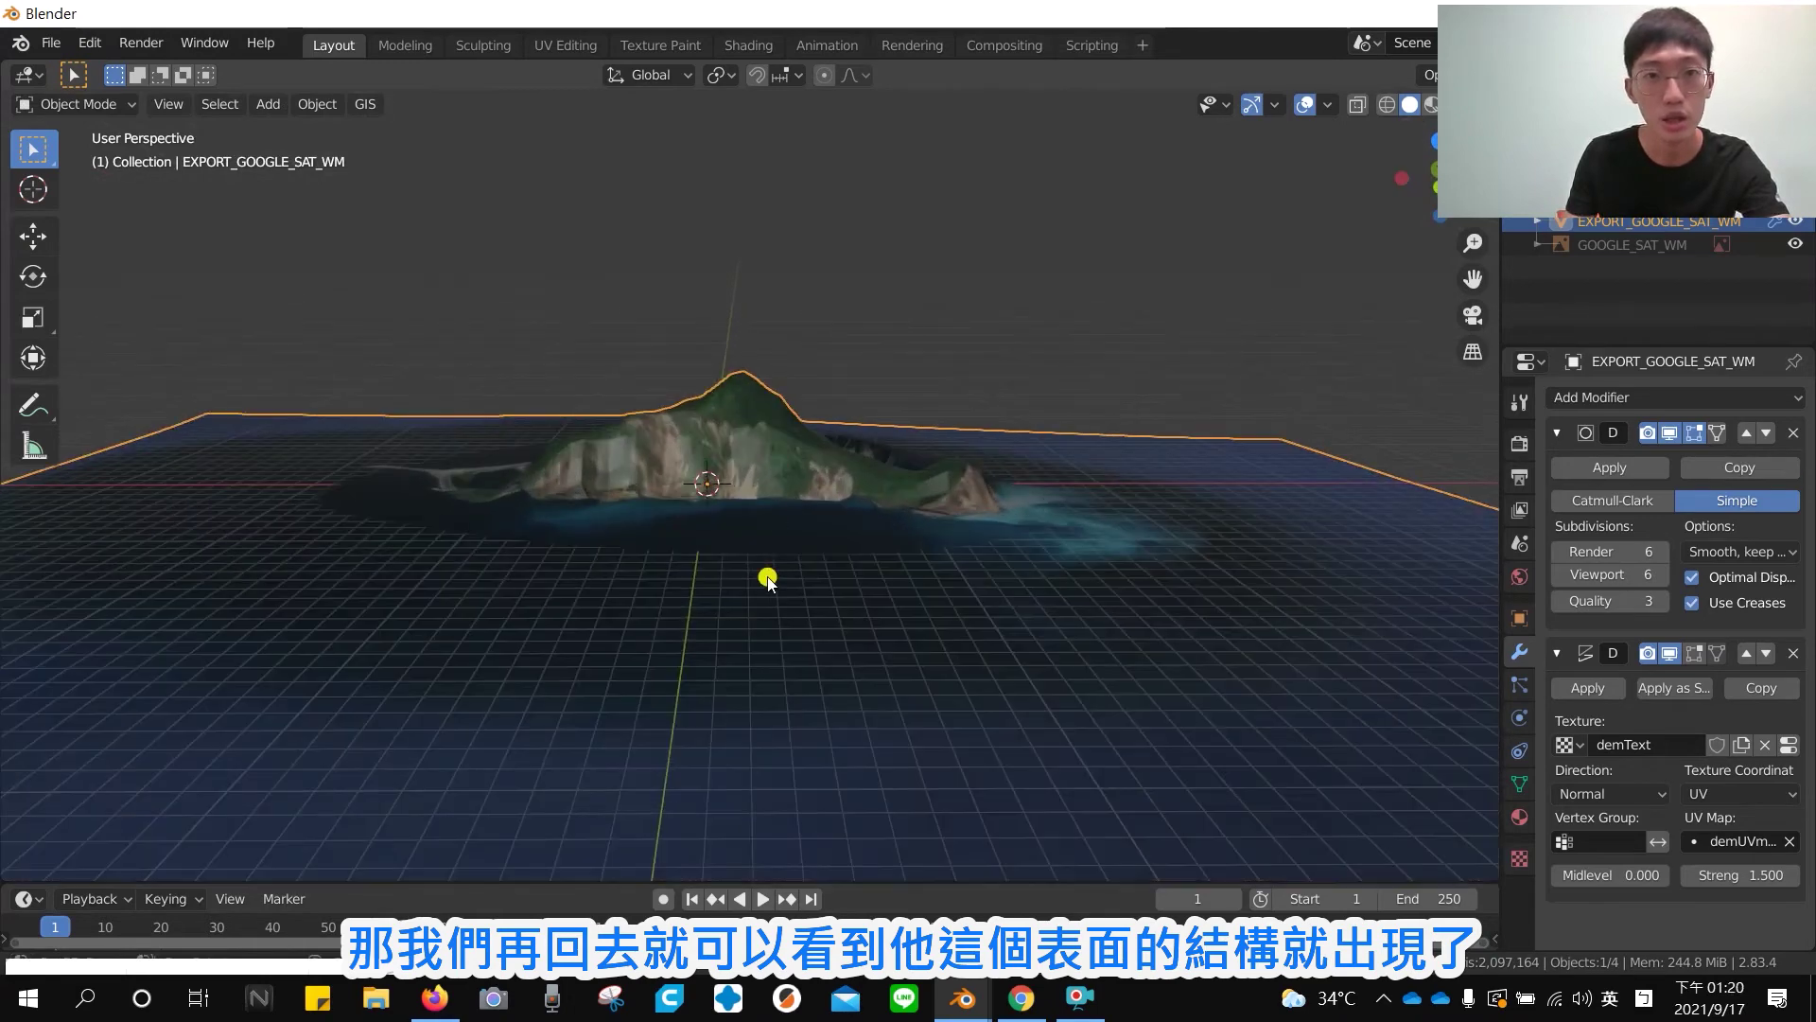
Zoom in on the terrain and review the demText texture's Sampling settings
middle_drag(770, 580, 529, 442)
scroll(1215, 478, down, 6)
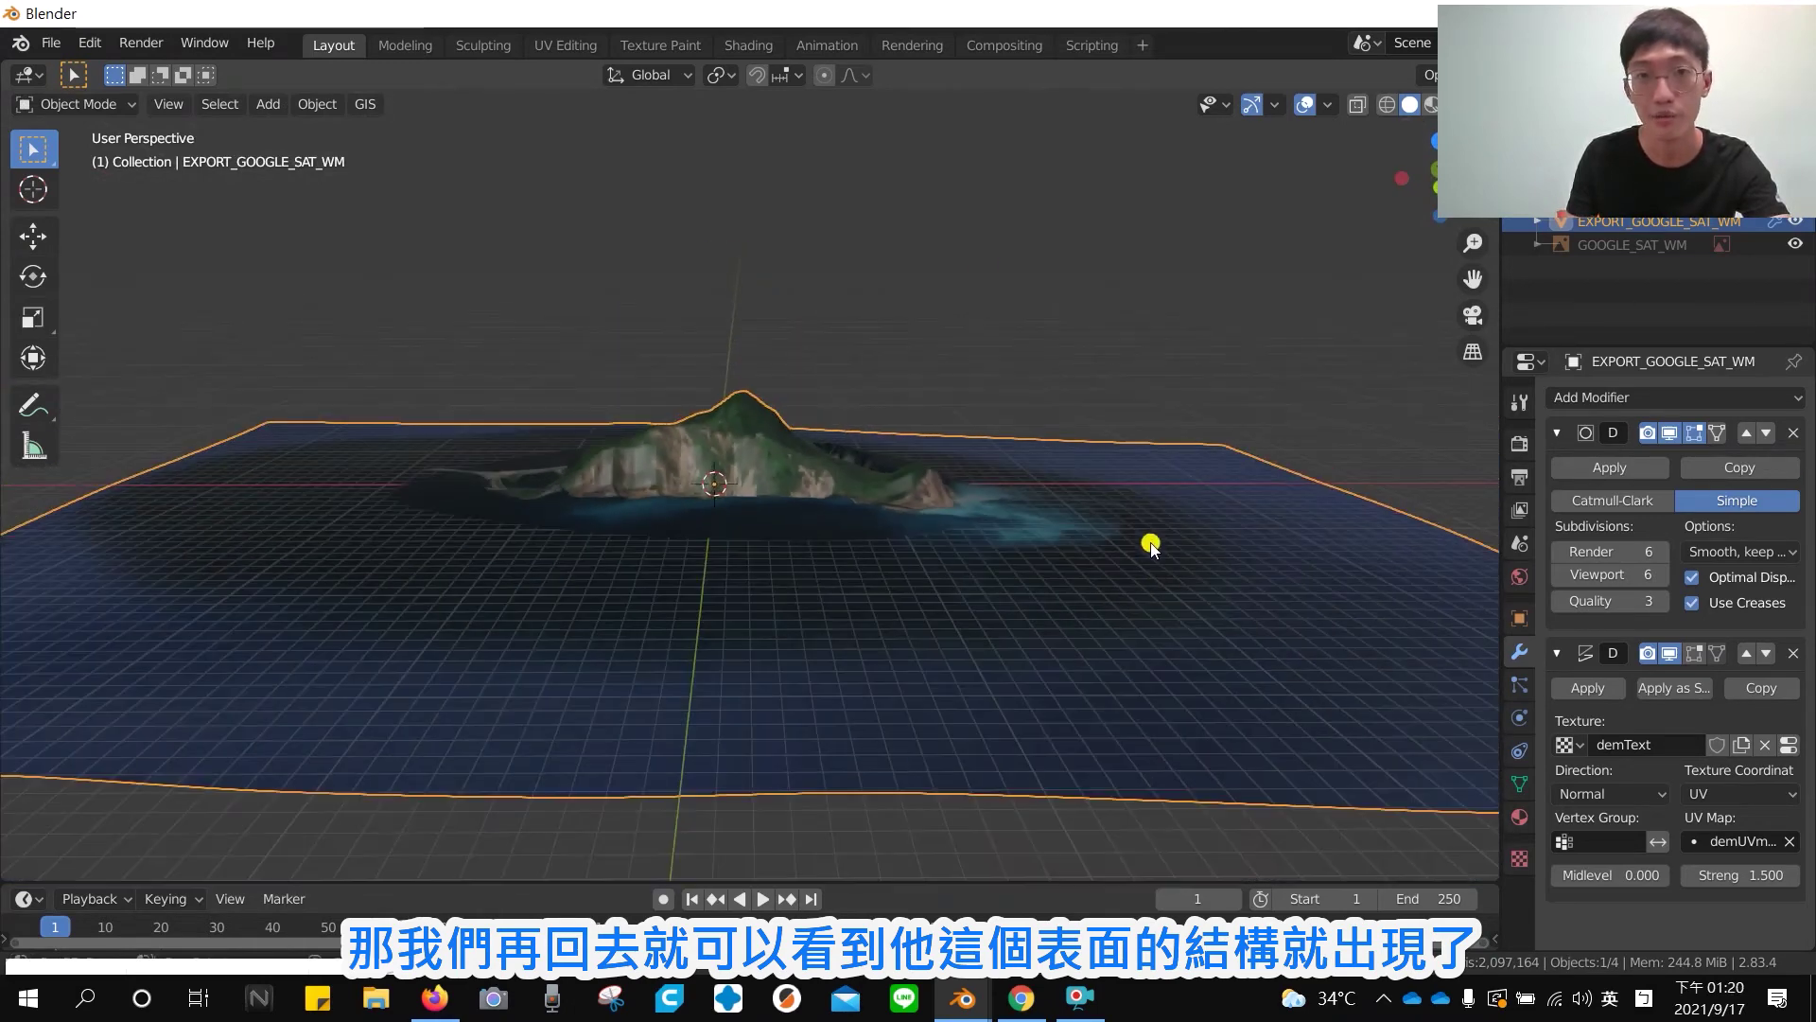
scroll(1155, 531, down, 2)
mouse_move(1253, 541)
middle_down()
mouse_move(1284, 660)
mouse_move(1249, 555)
mouse_move(1268, 530)
mouse_move(1256, 552)
middle_up()
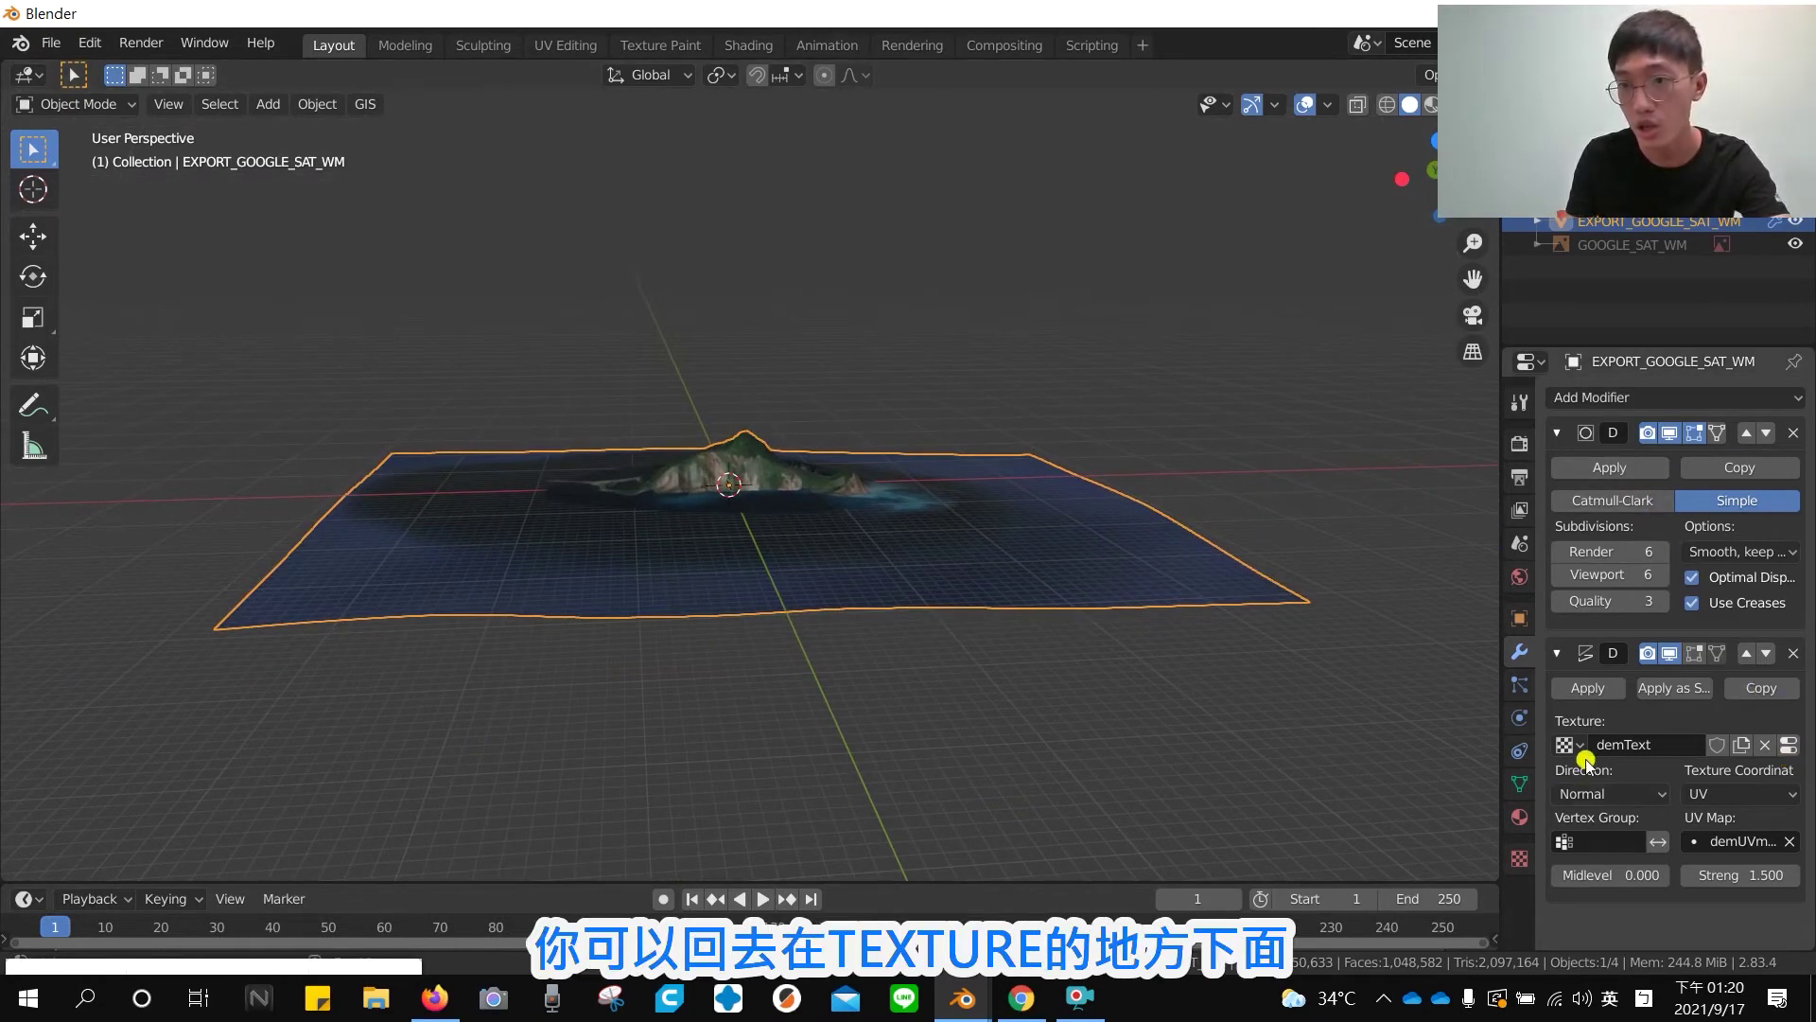
click(1778, 749)
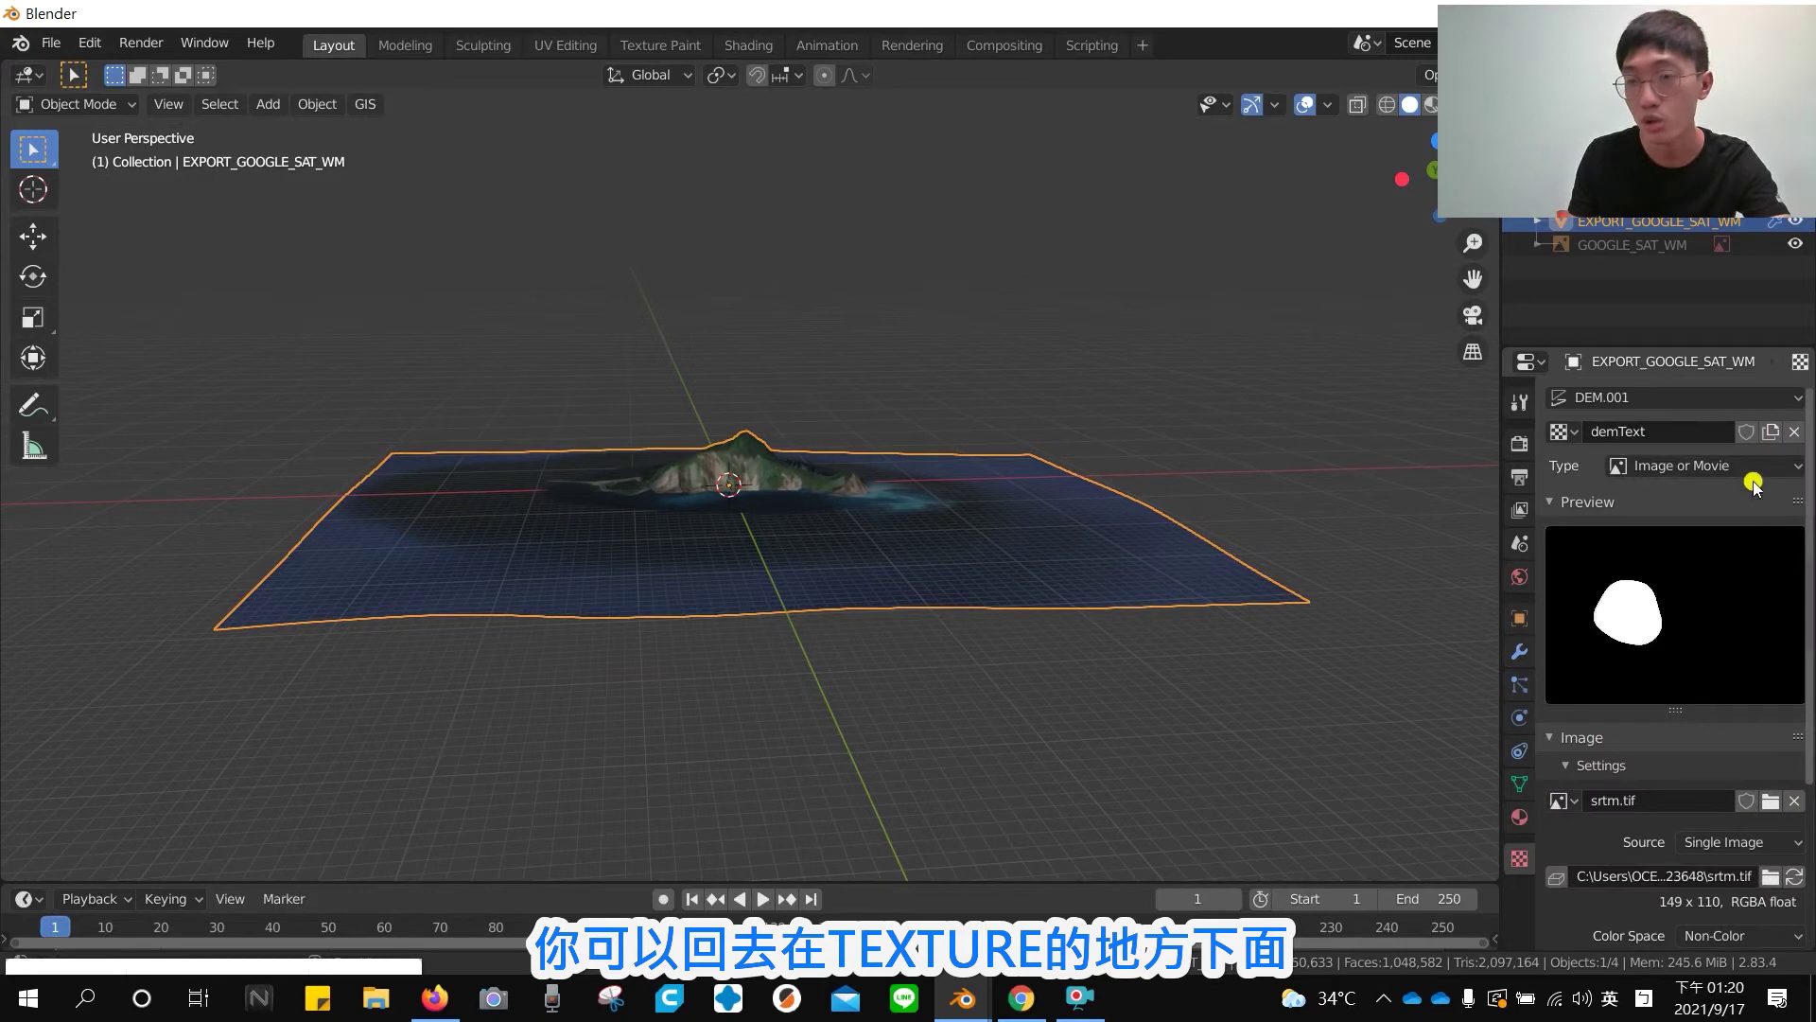
scroll(1731, 776, down, 3)
scroll(1709, 818, down, 3)
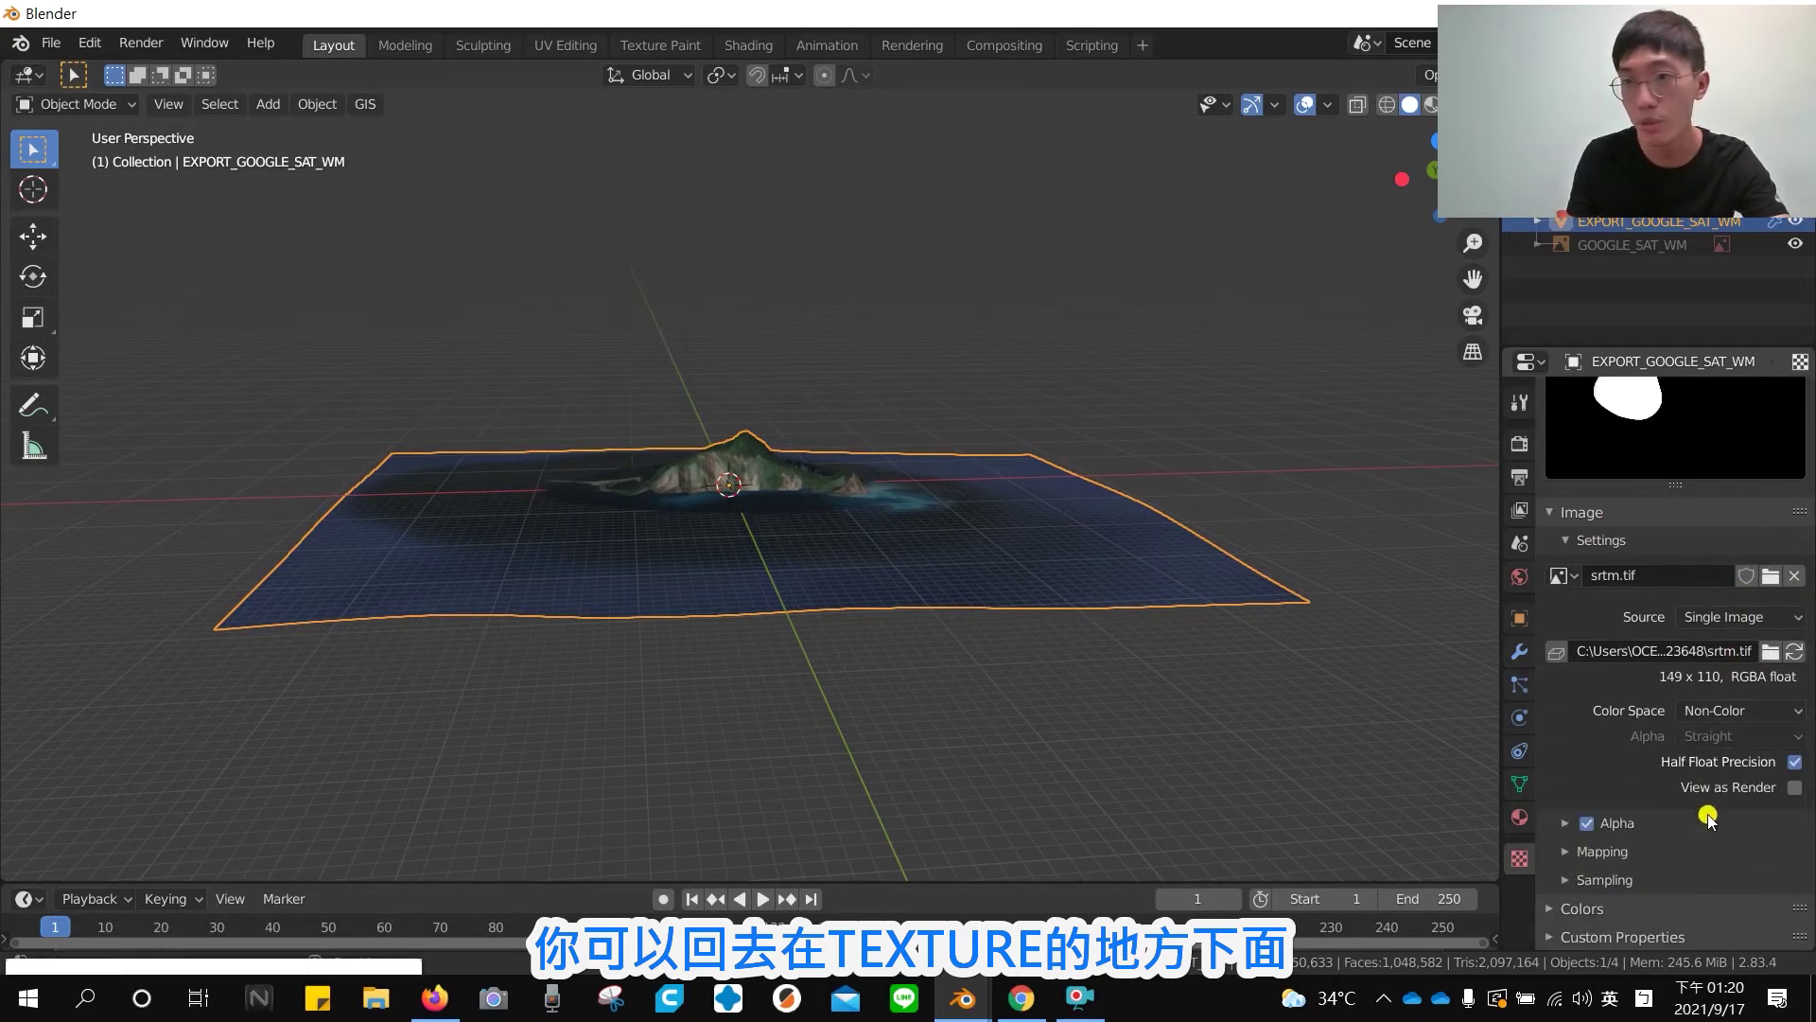
click(1570, 878)
scroll(1608, 851, down, 3)
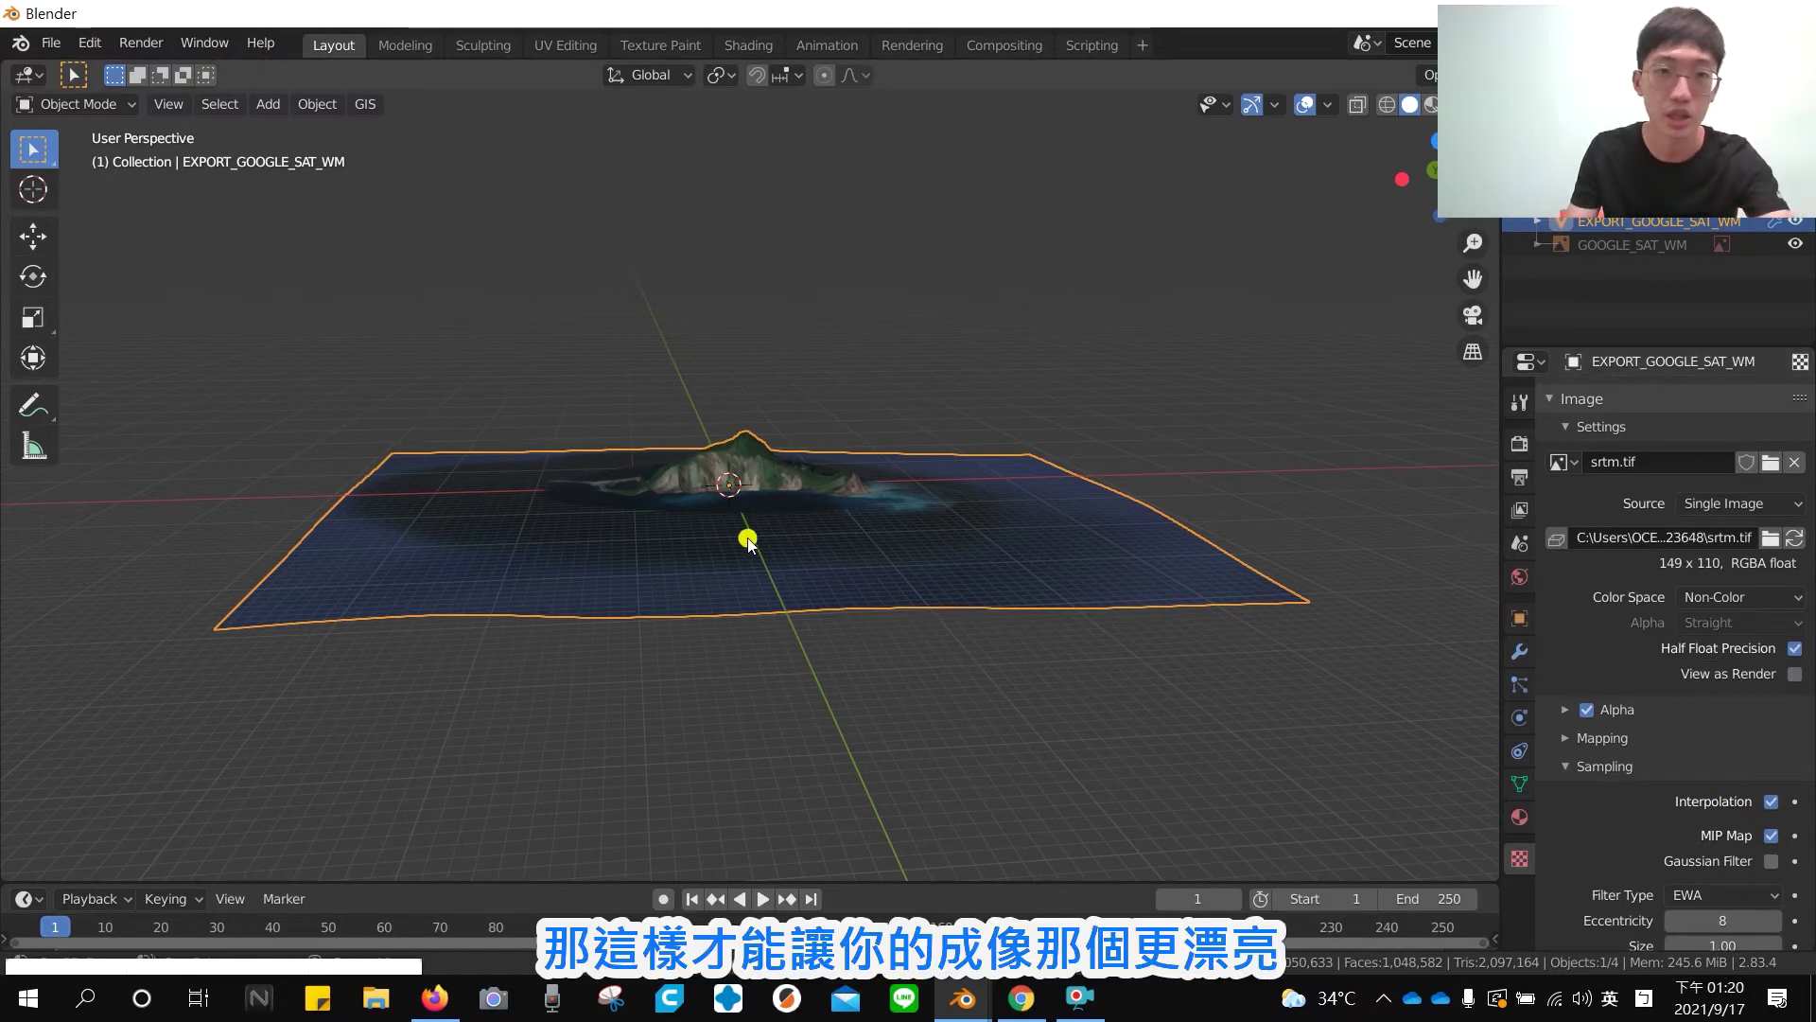
scroll(747, 536, up, 3)
scroll(1609, 431, up, 8)
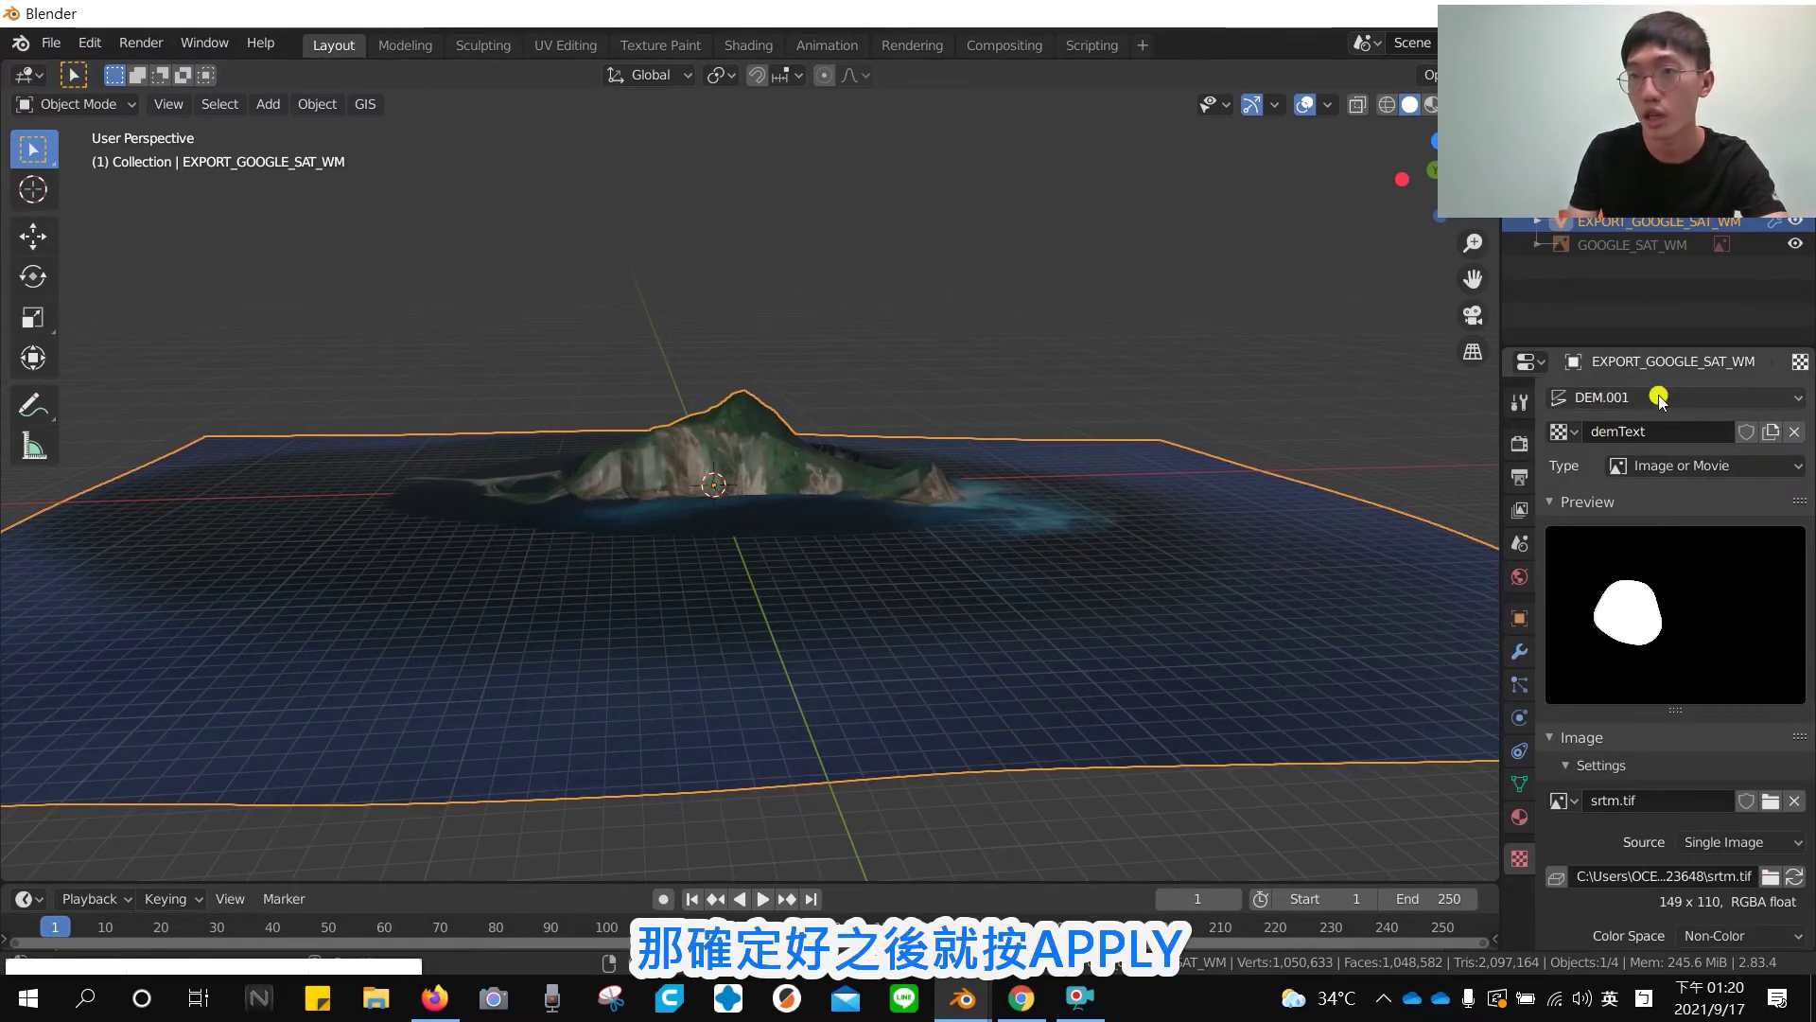
Back in the Modifier tab, apply the Subdivision modifier to the terrain mesh
click(1793, 433)
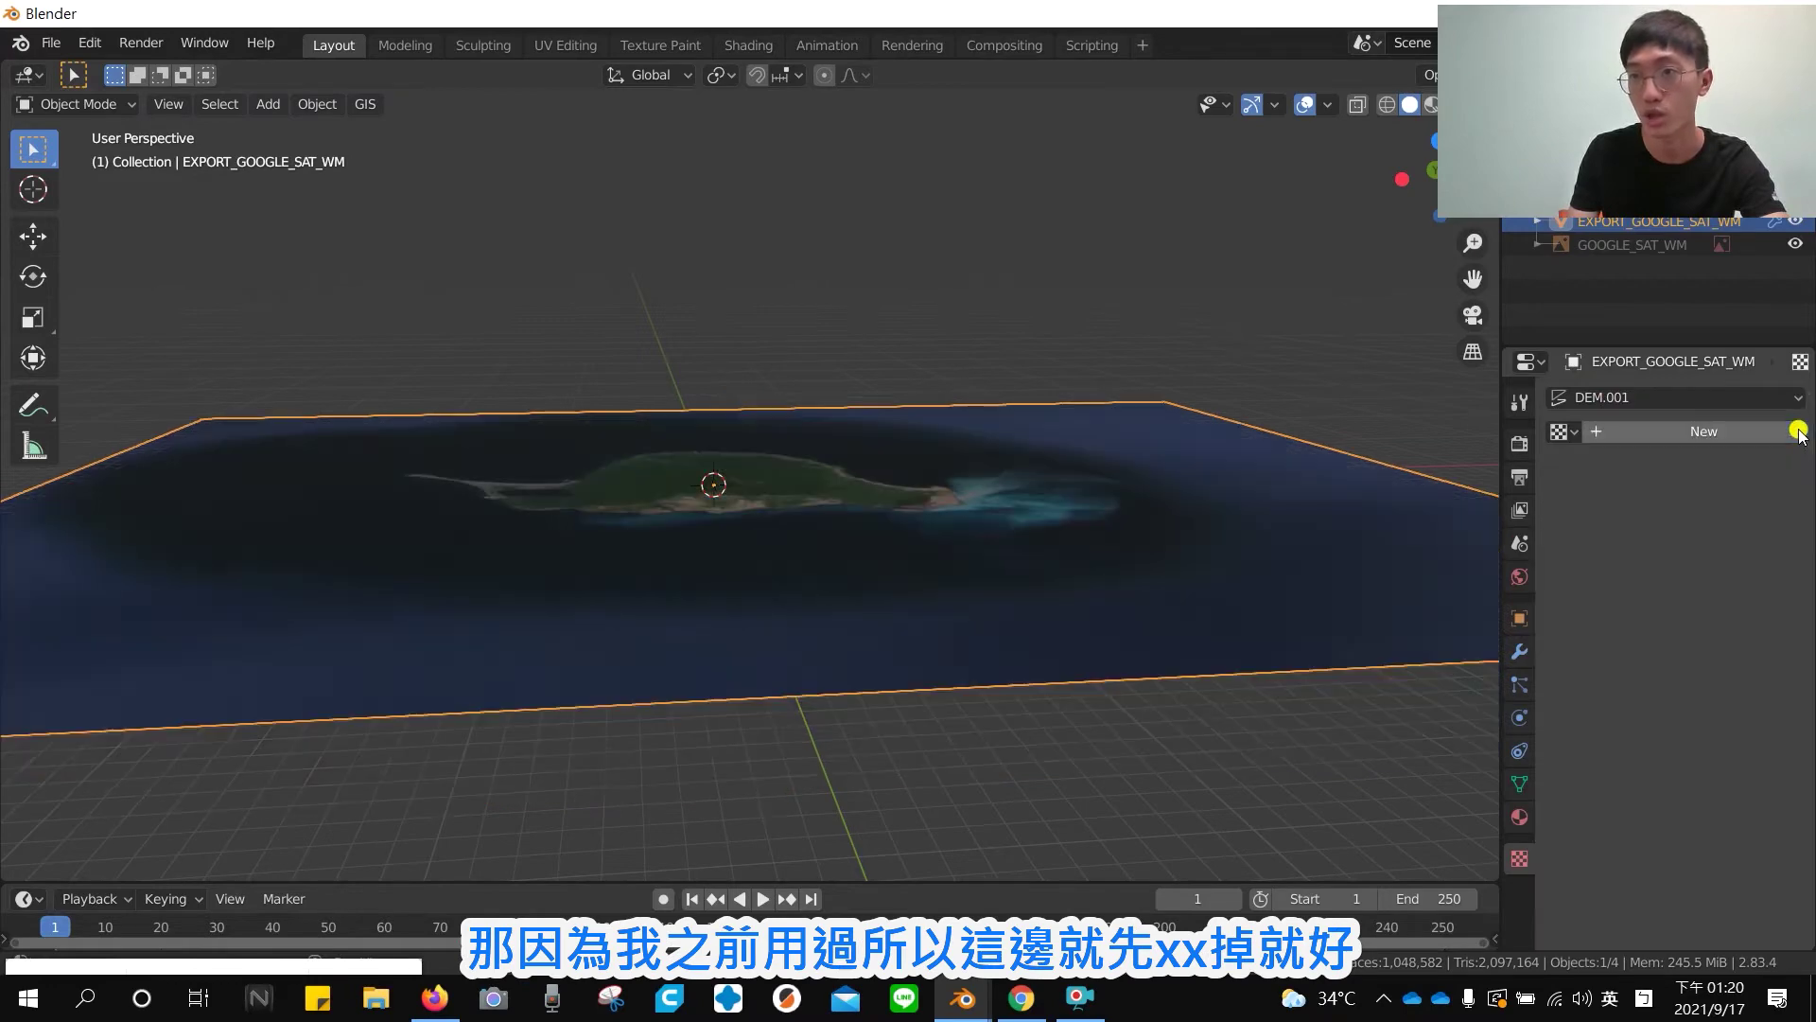
click(1519, 652)
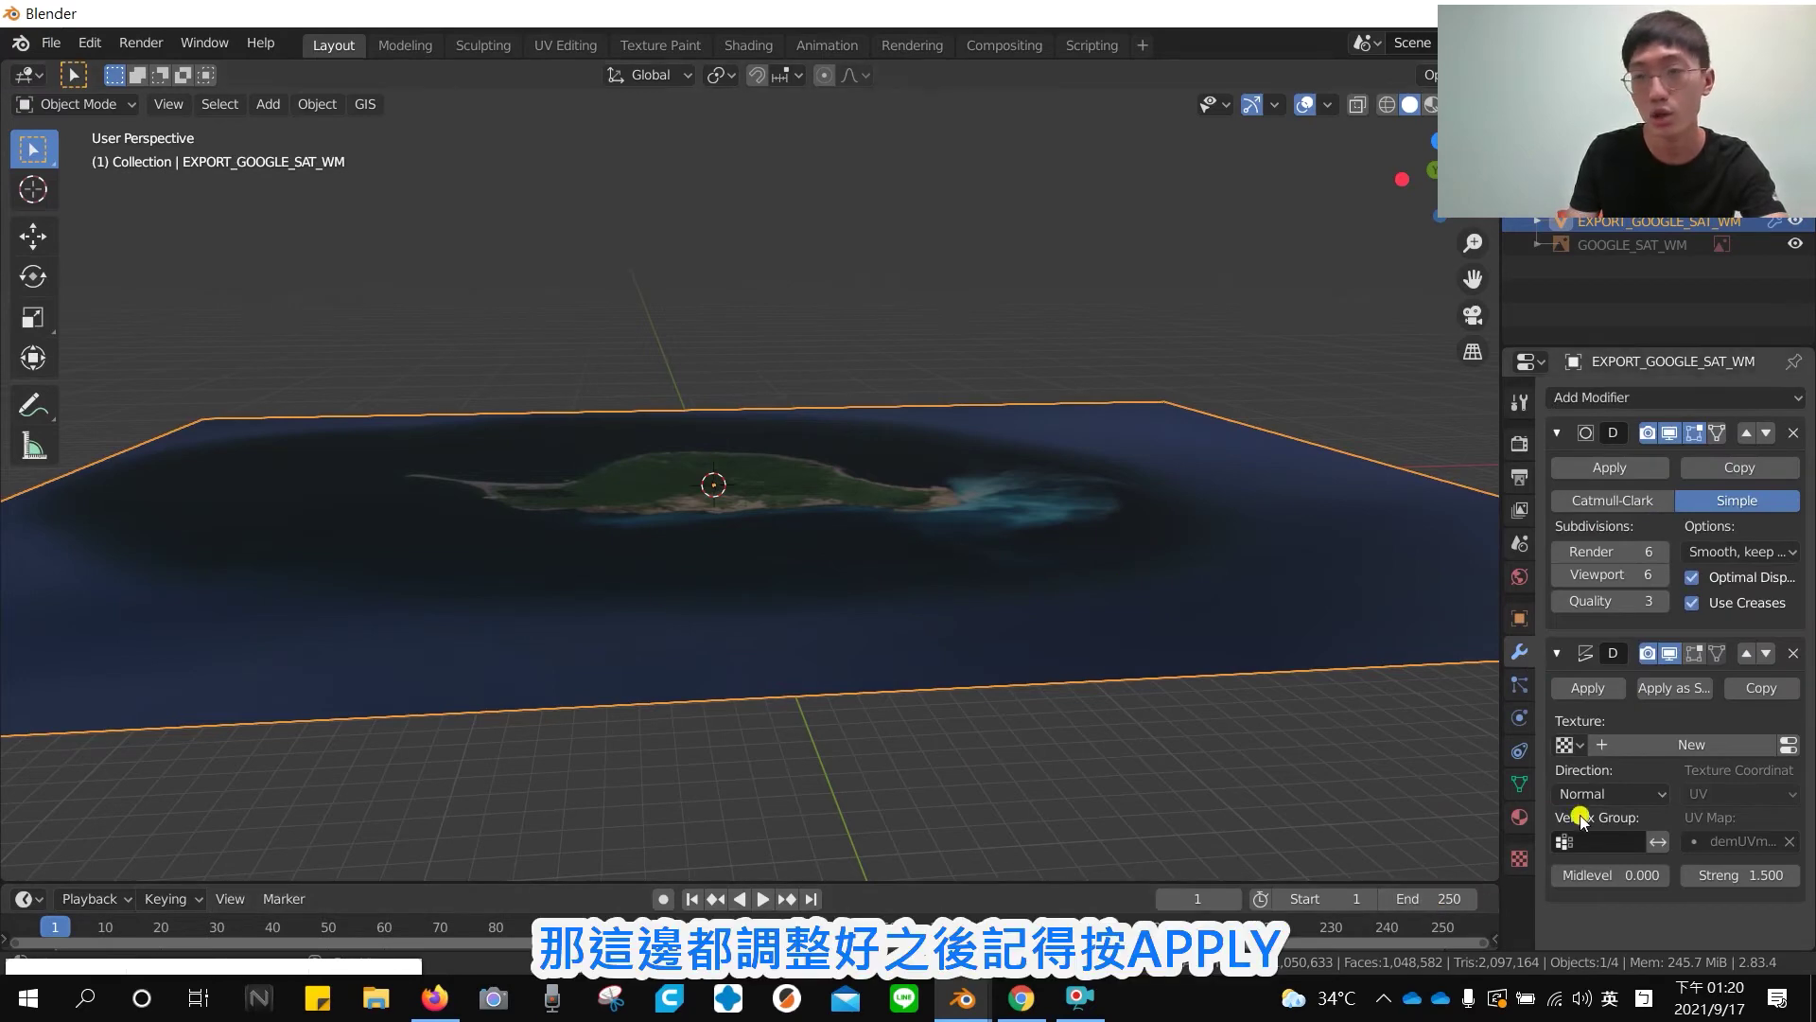
click(1627, 473)
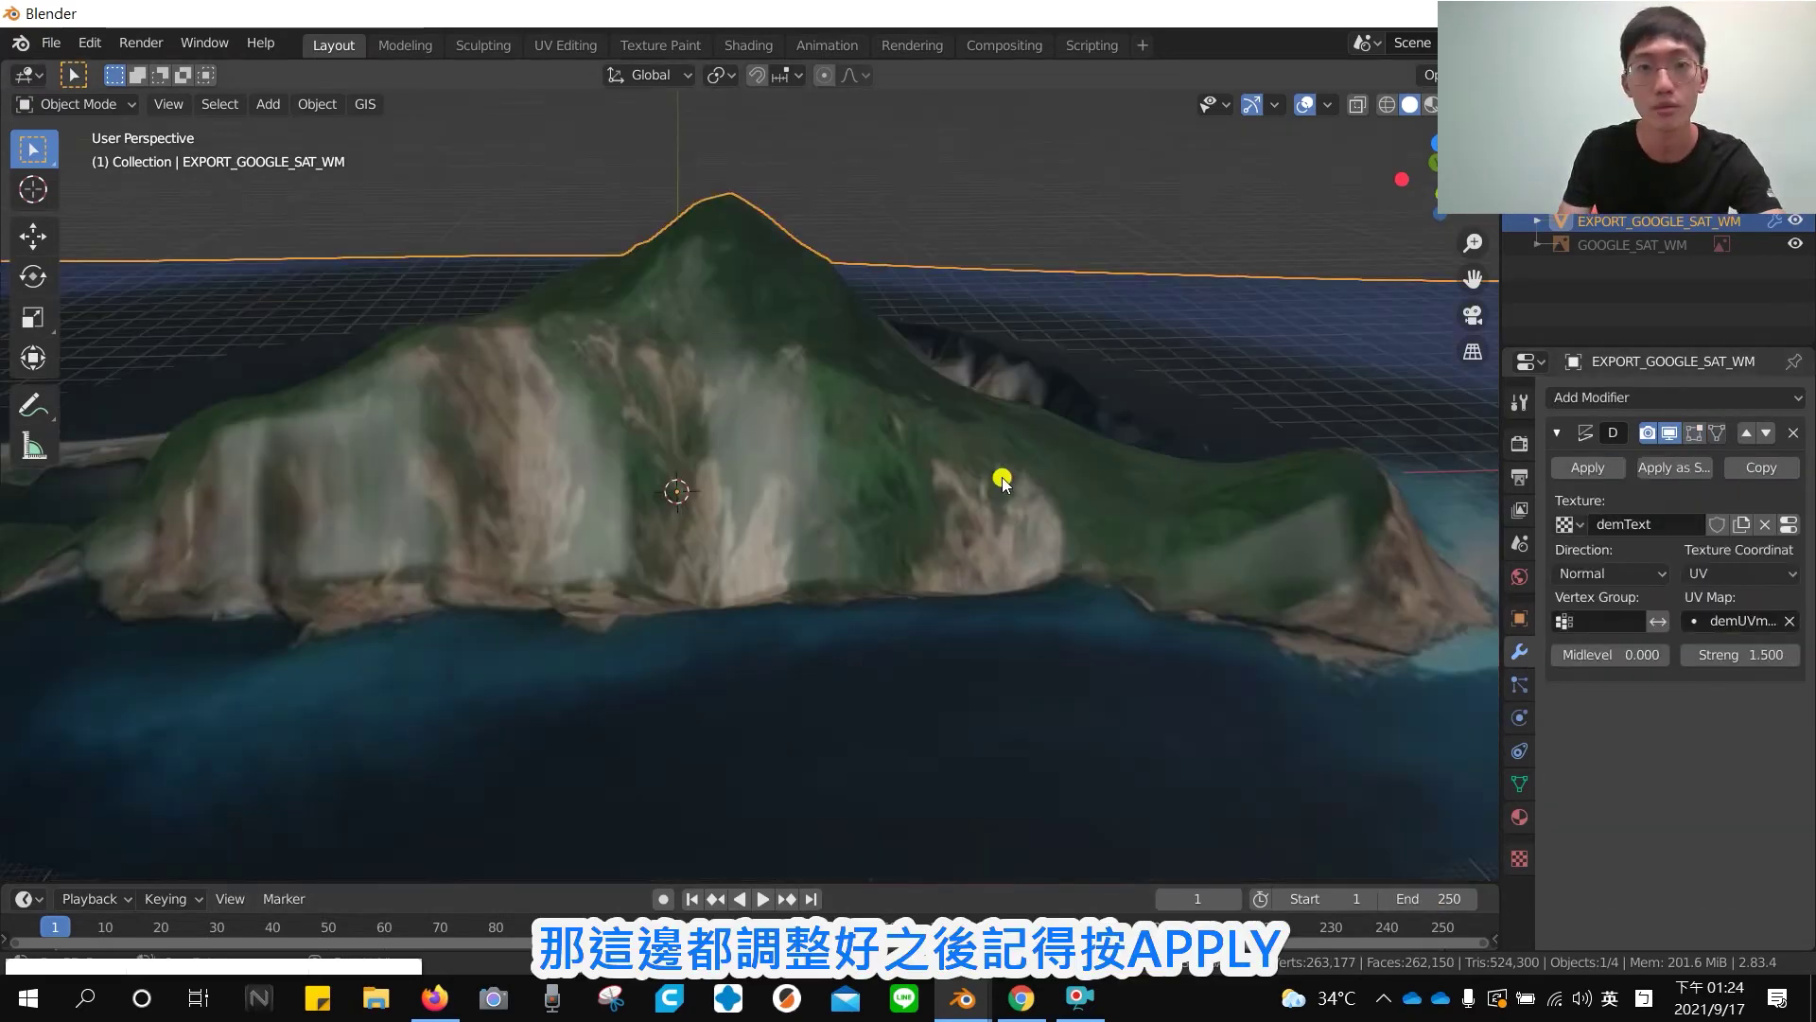
Inspect the terrain, apply All Transforms with Ctrl+A, and enter Edit Mode
mouse_move(1213, 532)
middle_down()
mouse_move(1358, 510)
mouse_move(1188, 616)
mouse_move(1000, 531)
middle_up()
scroll(1054, 597, down, 3)
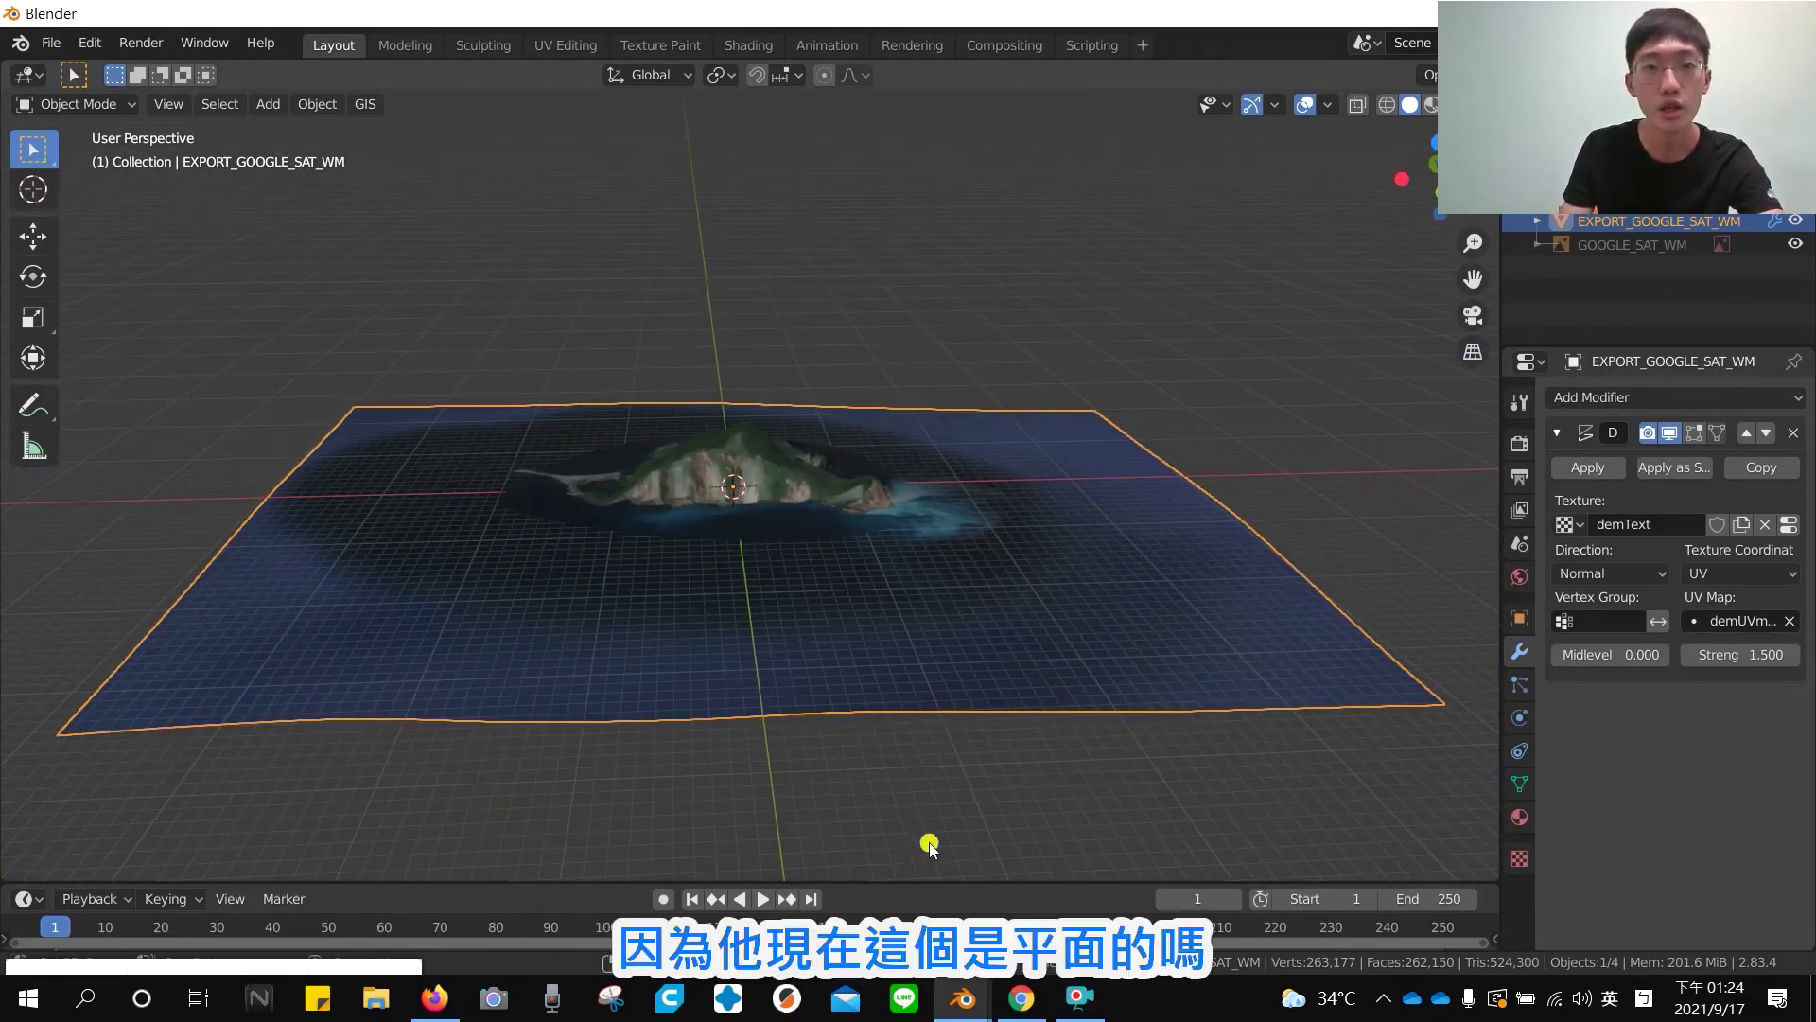
mouse_move(938, 781)
middle_down()
mouse_move(928, 669)
mouse_move(973, 717)
mouse_move(940, 738)
middle_up()
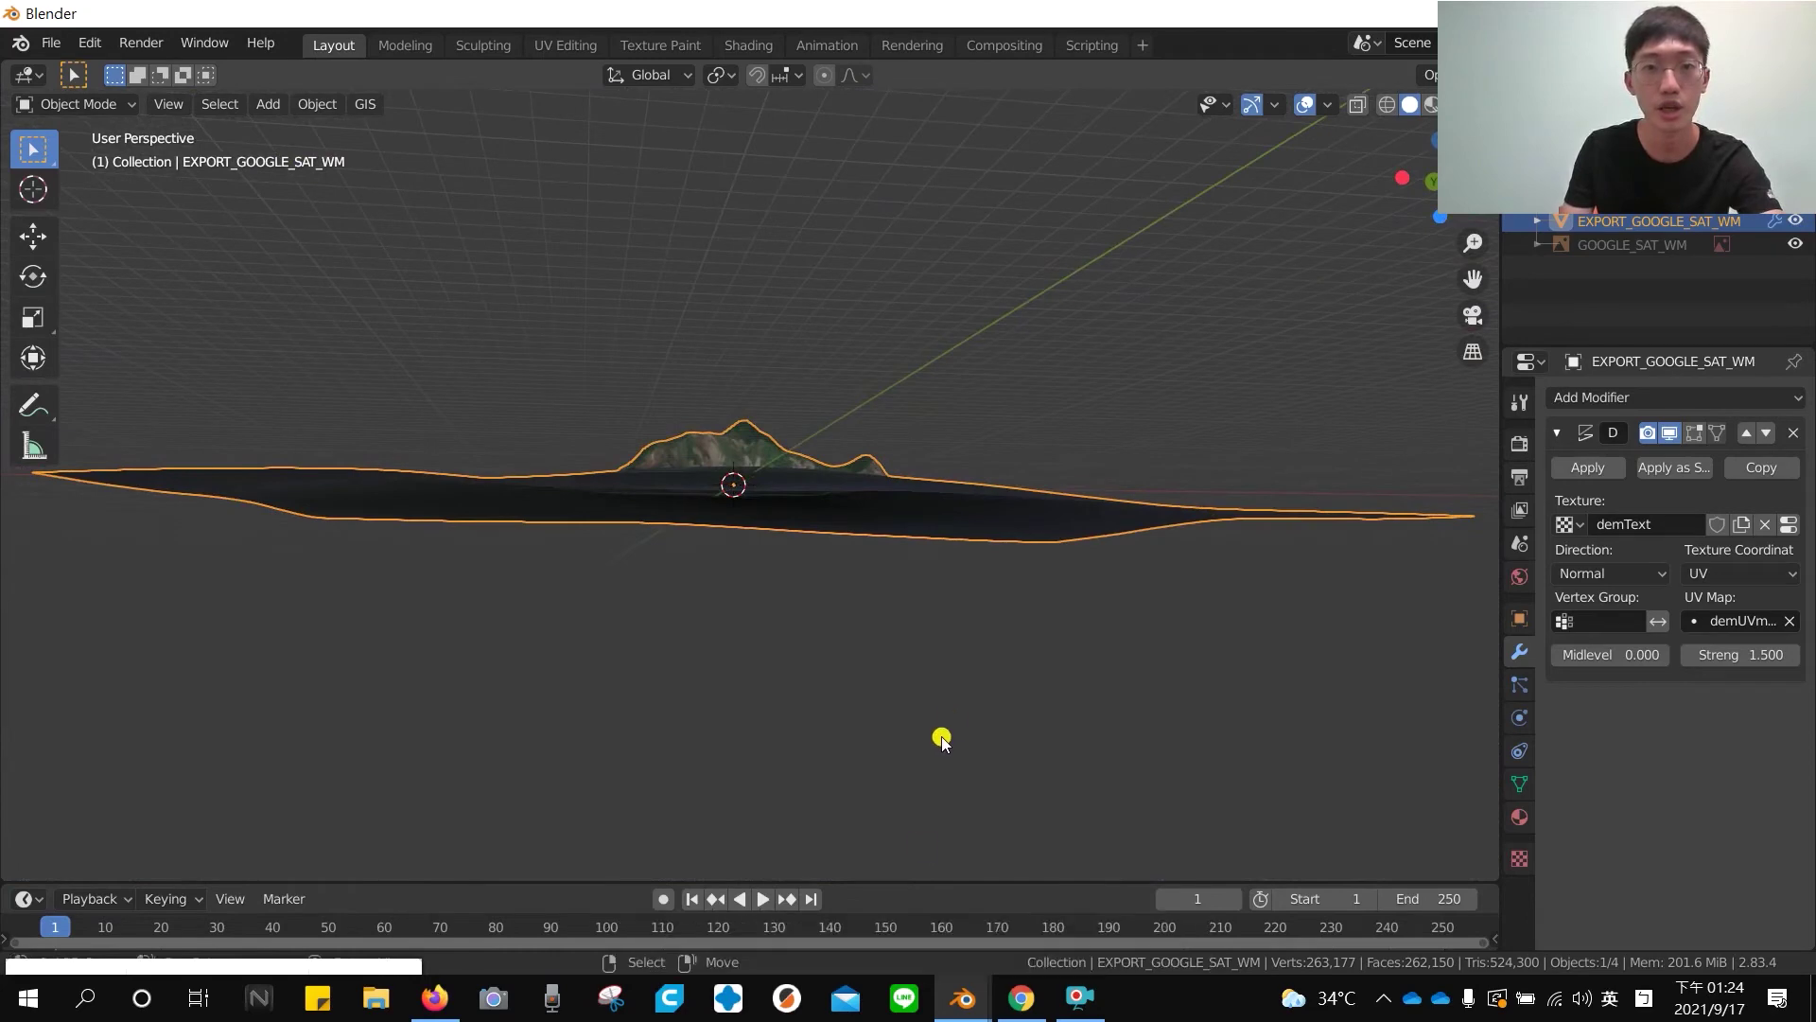
mouse_move(900, 605)
middle_down()
mouse_move(863, 753)
mouse_move(897, 635)
middle_up()
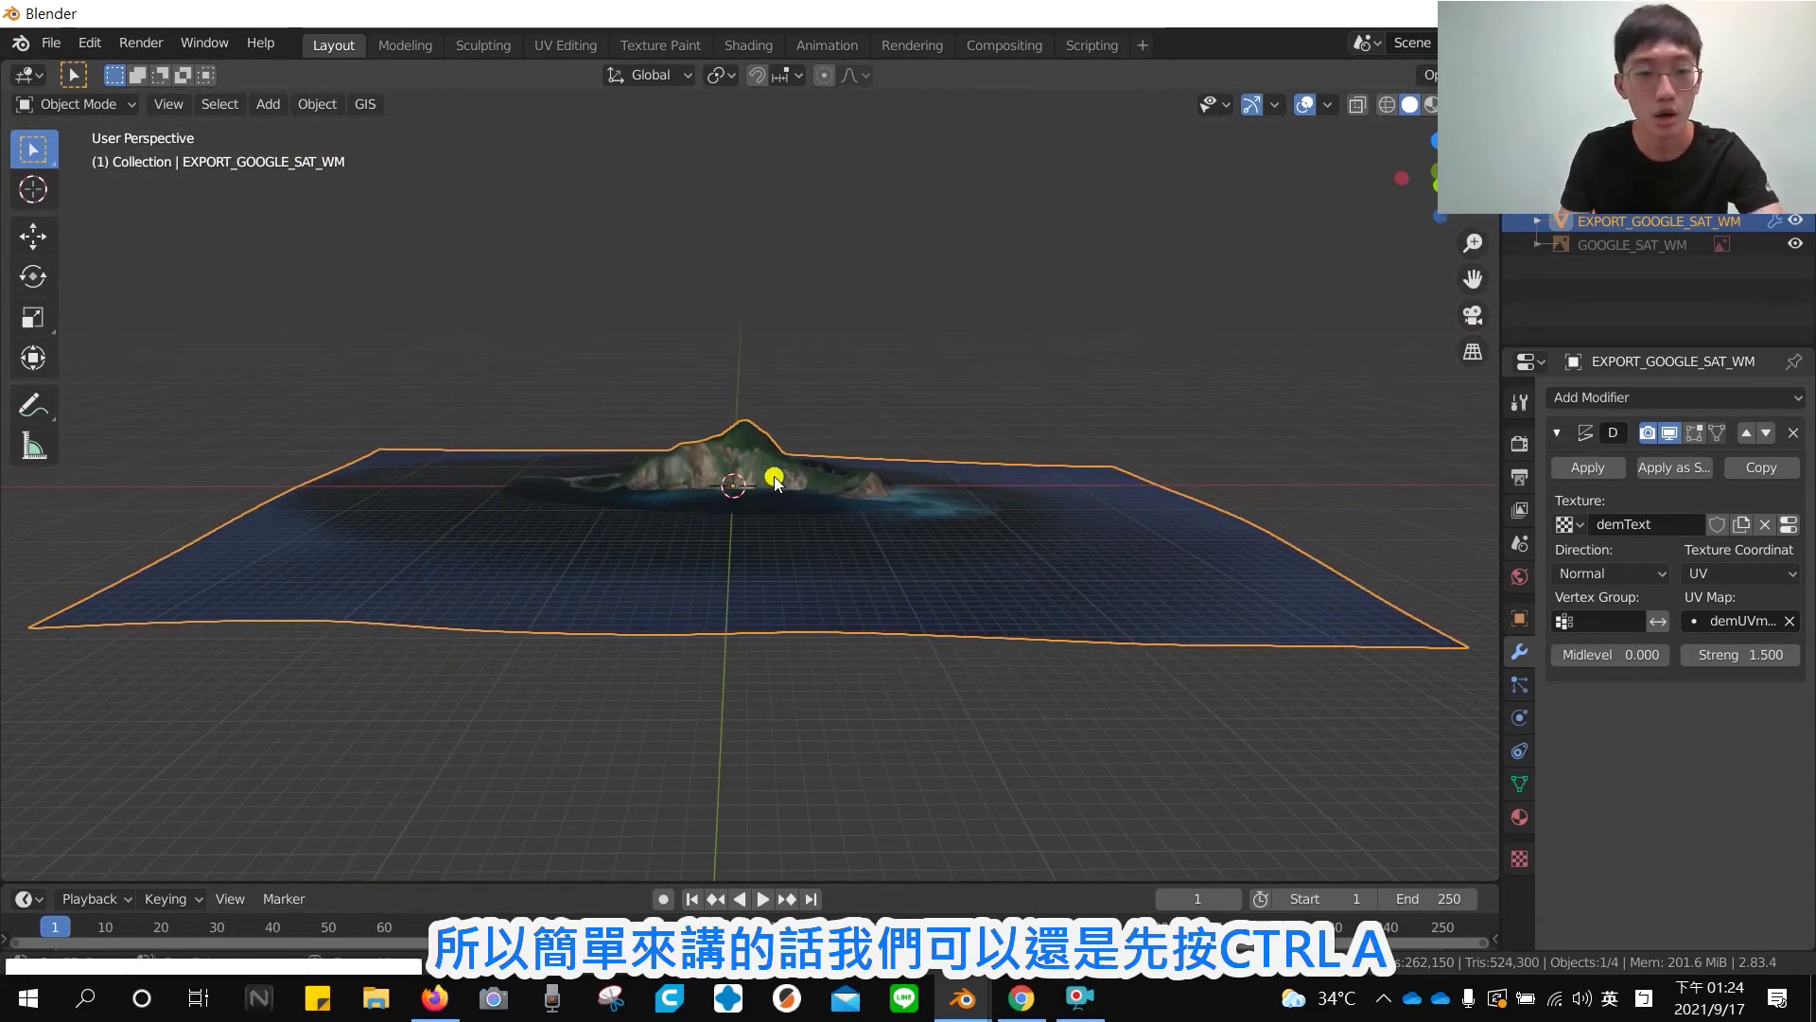
key(shift+a)
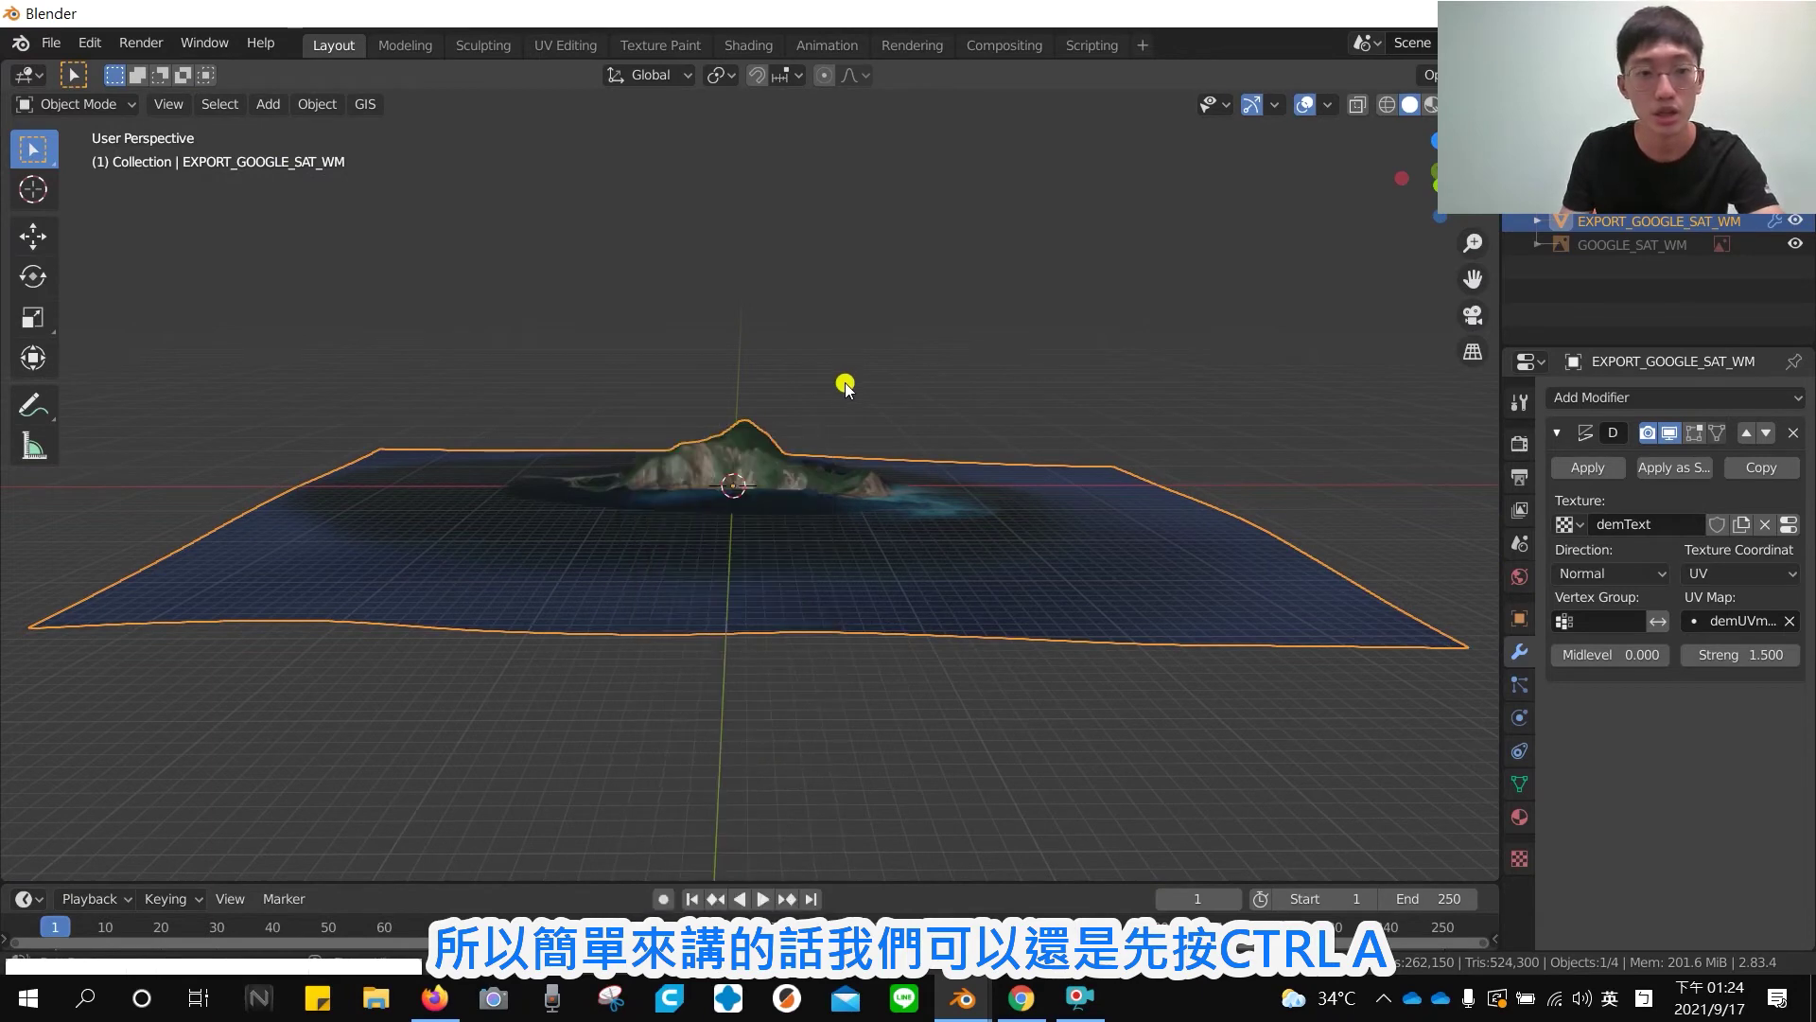
key(ctrl+a)
click(807, 478)
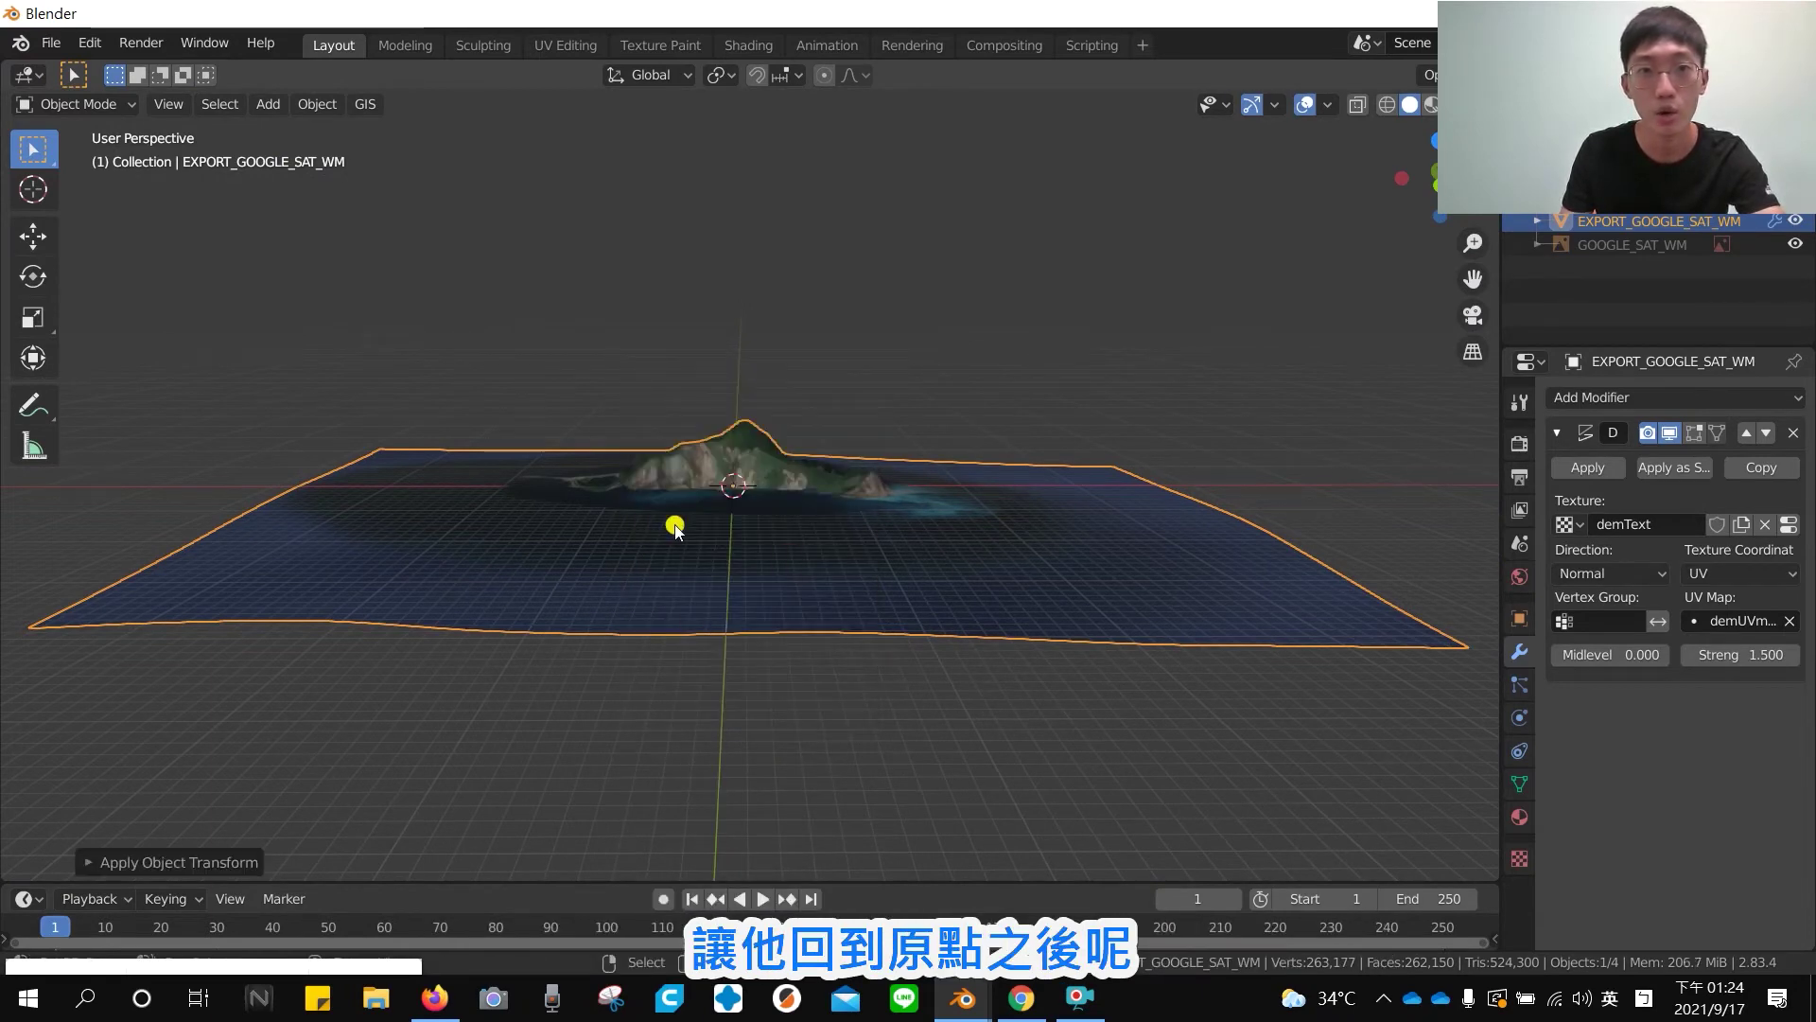
key(Tab)
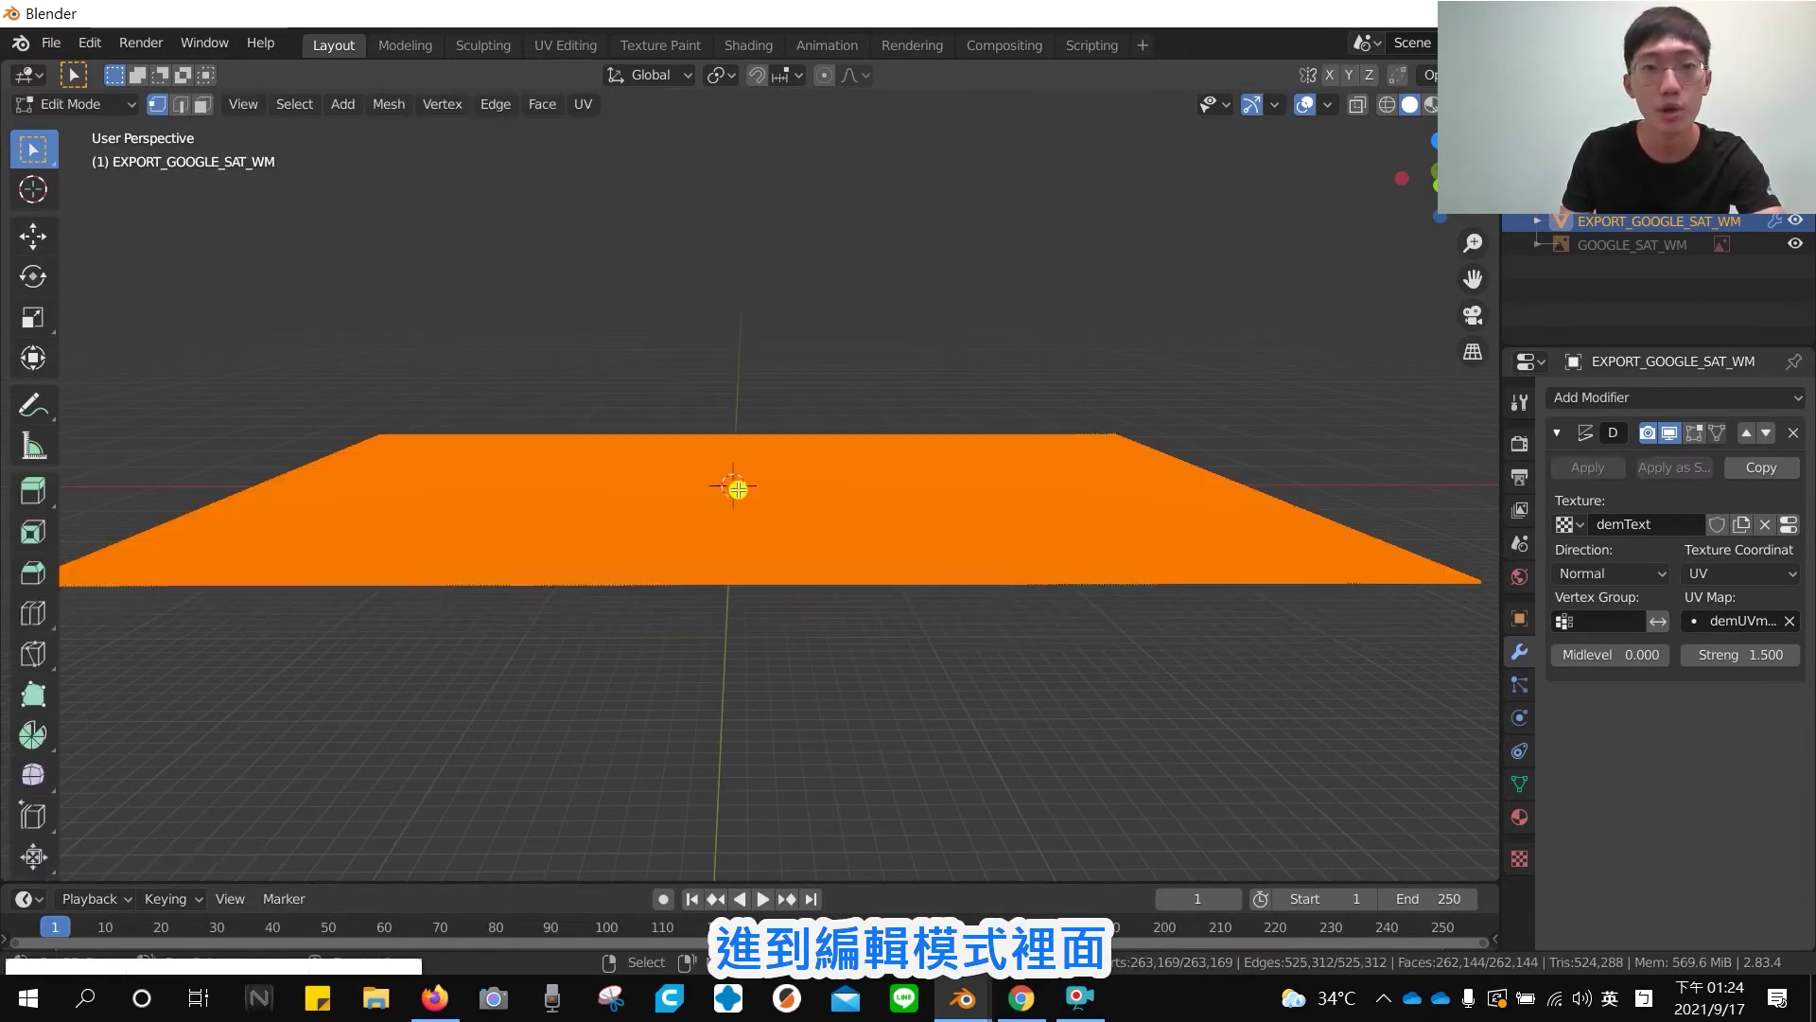
Extrude the terrain surface straight down along the Z axis to form the slab's sides
key(Tab)
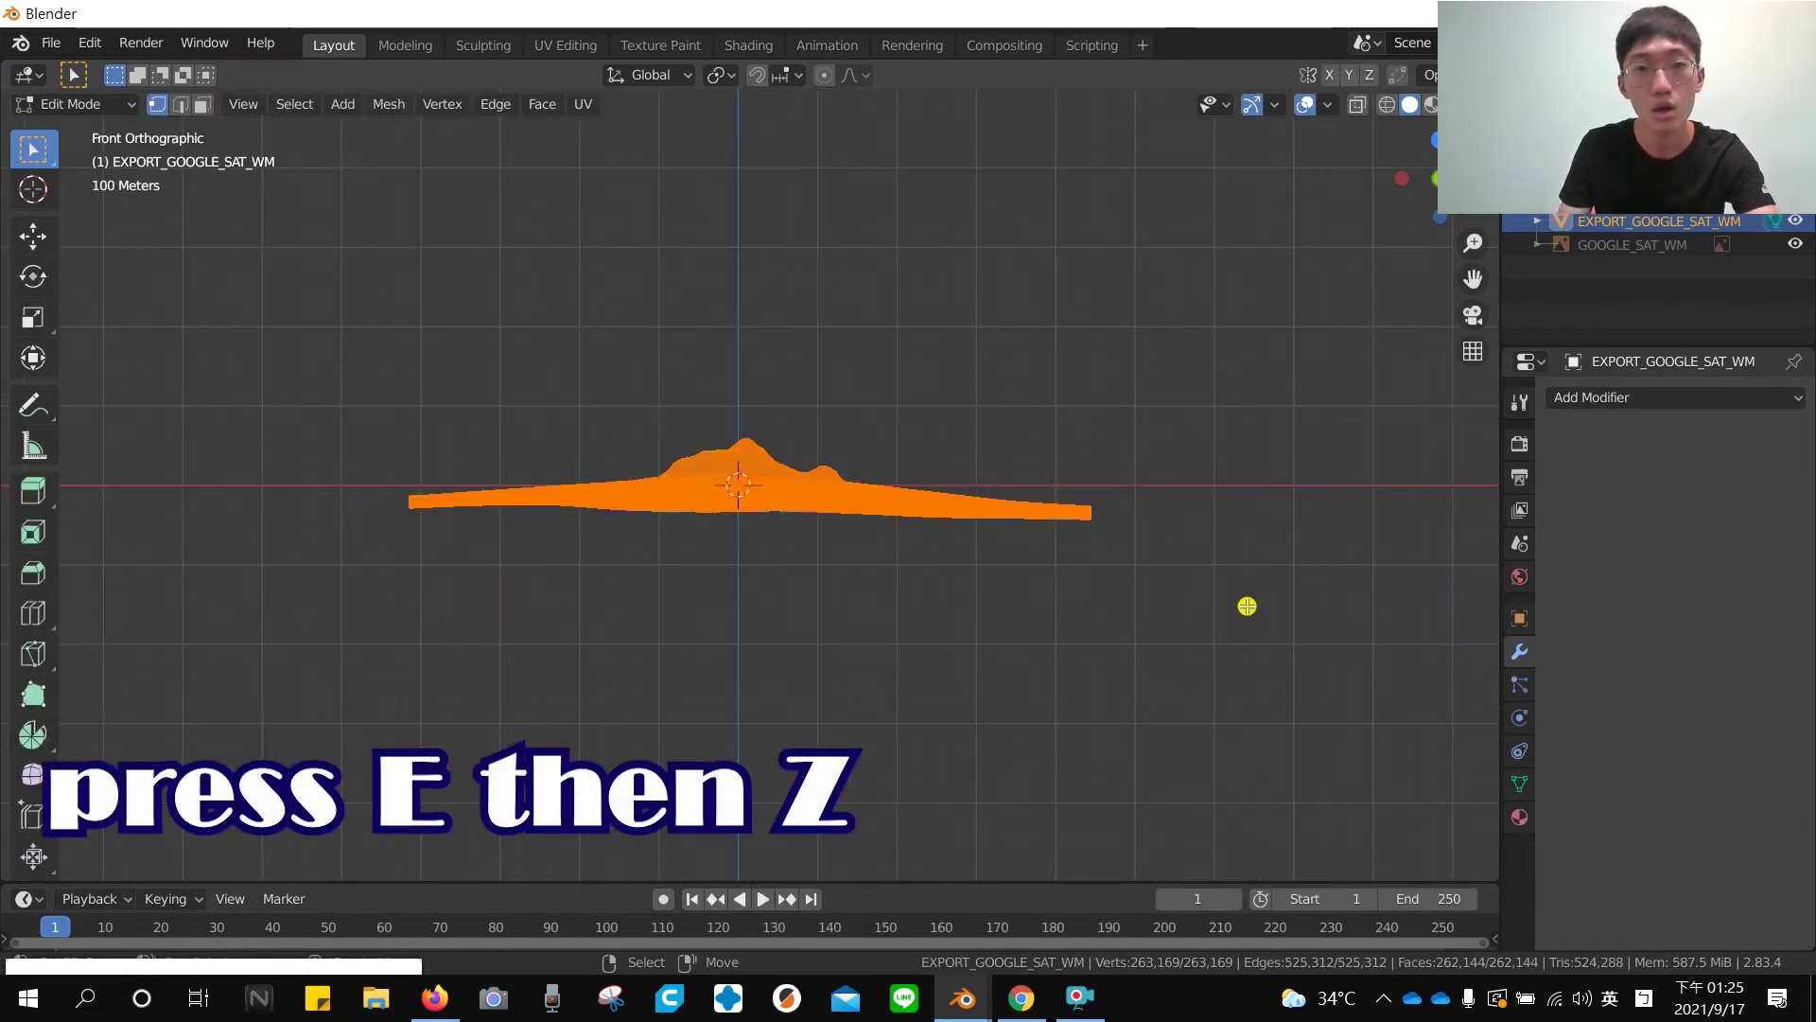
key(e)
key(z)
key(z)
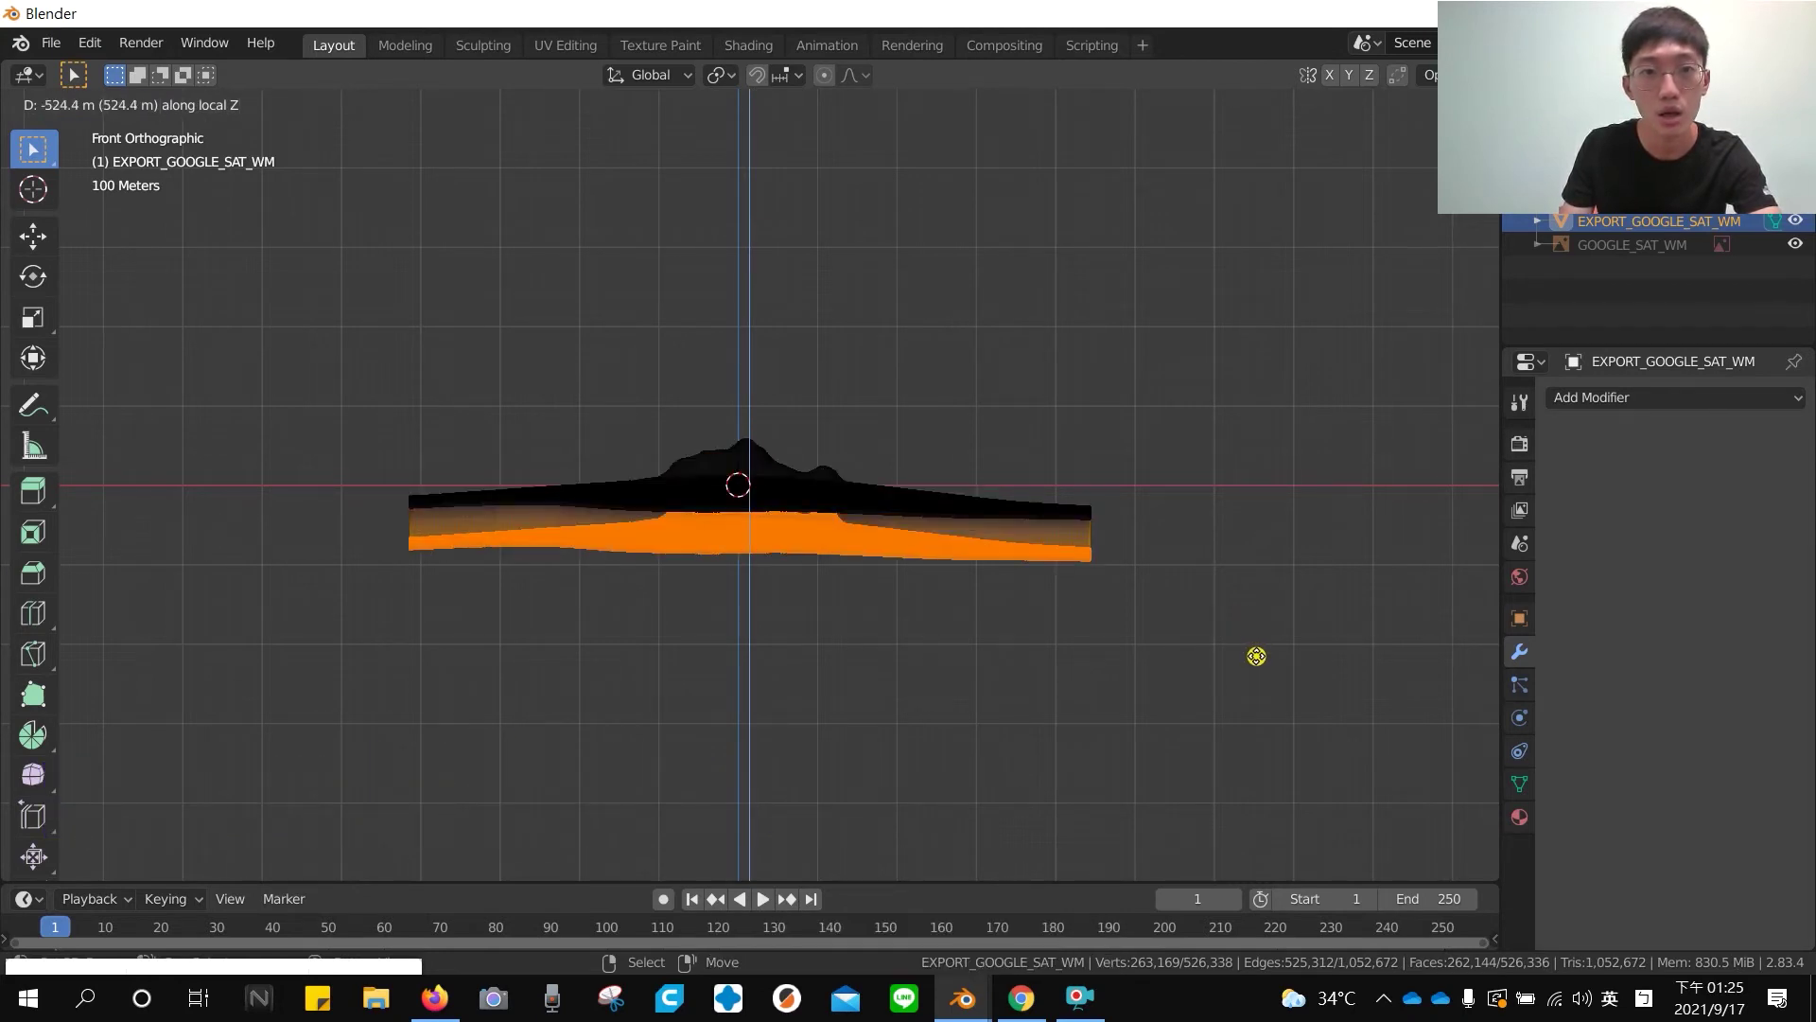
click(1256, 655)
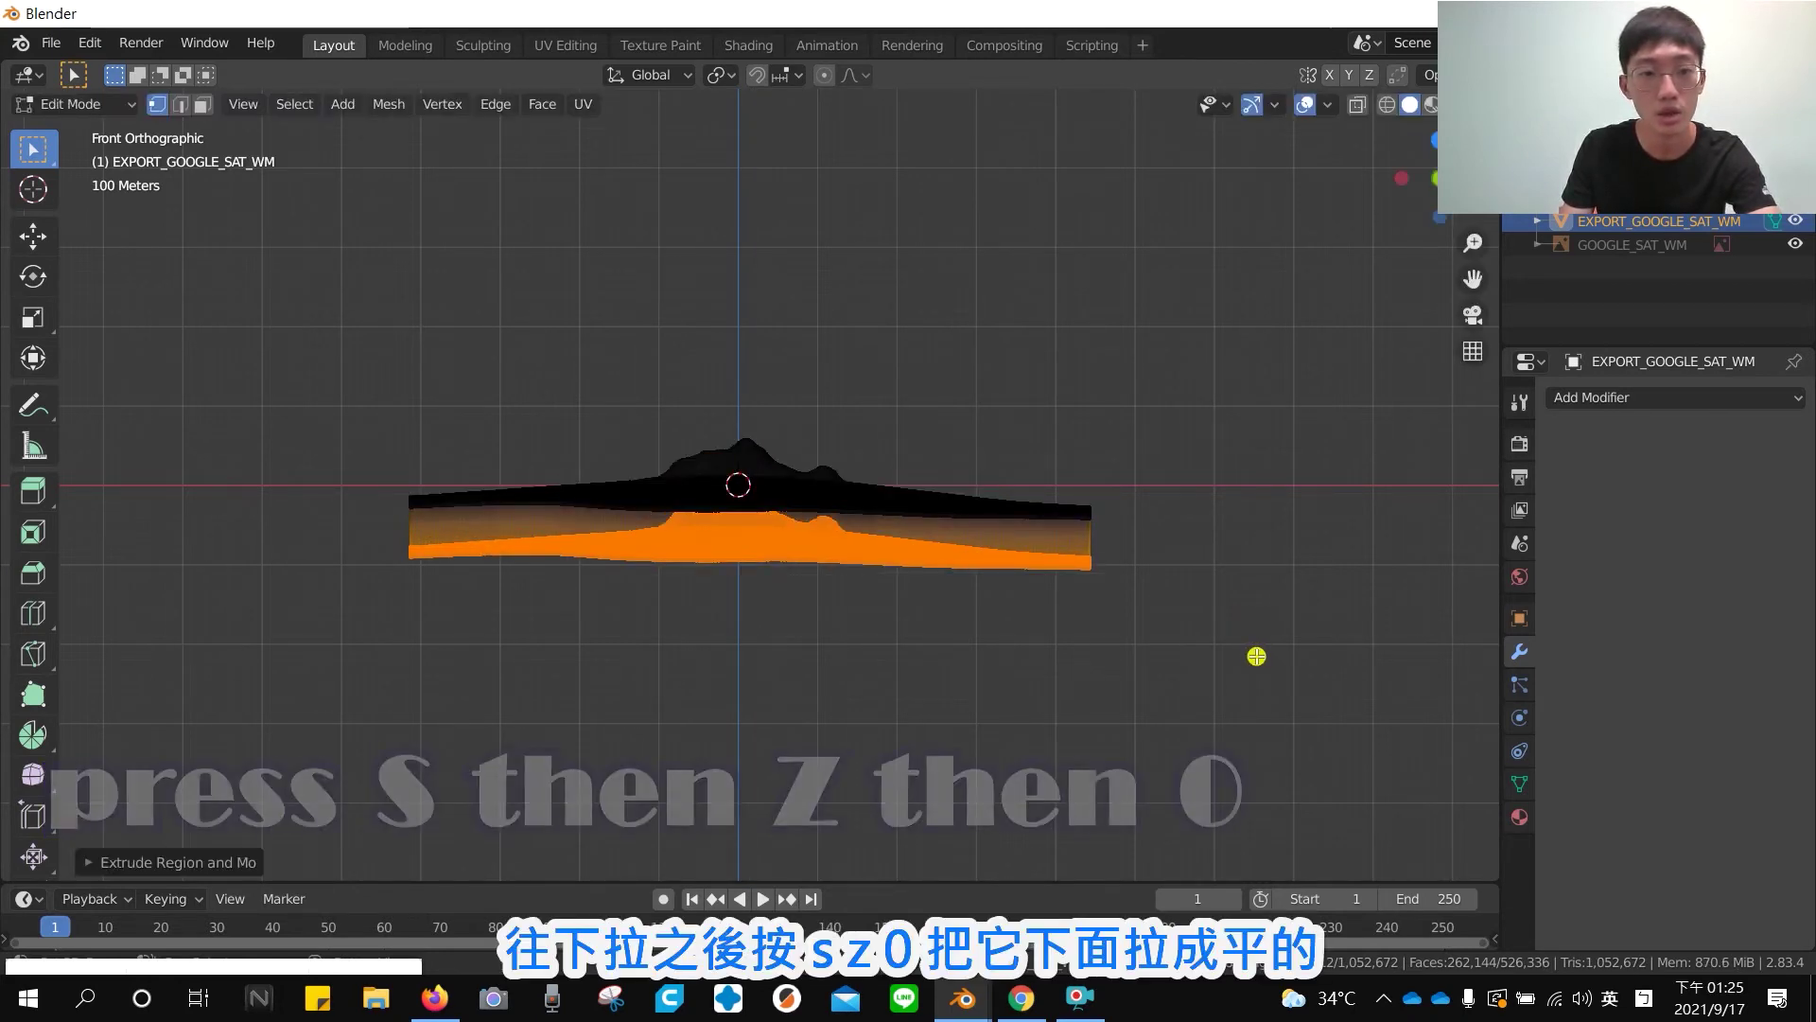
Scale the extruded bottom to 0 on Z for a level base, then view the slab
key(s)
key(z)
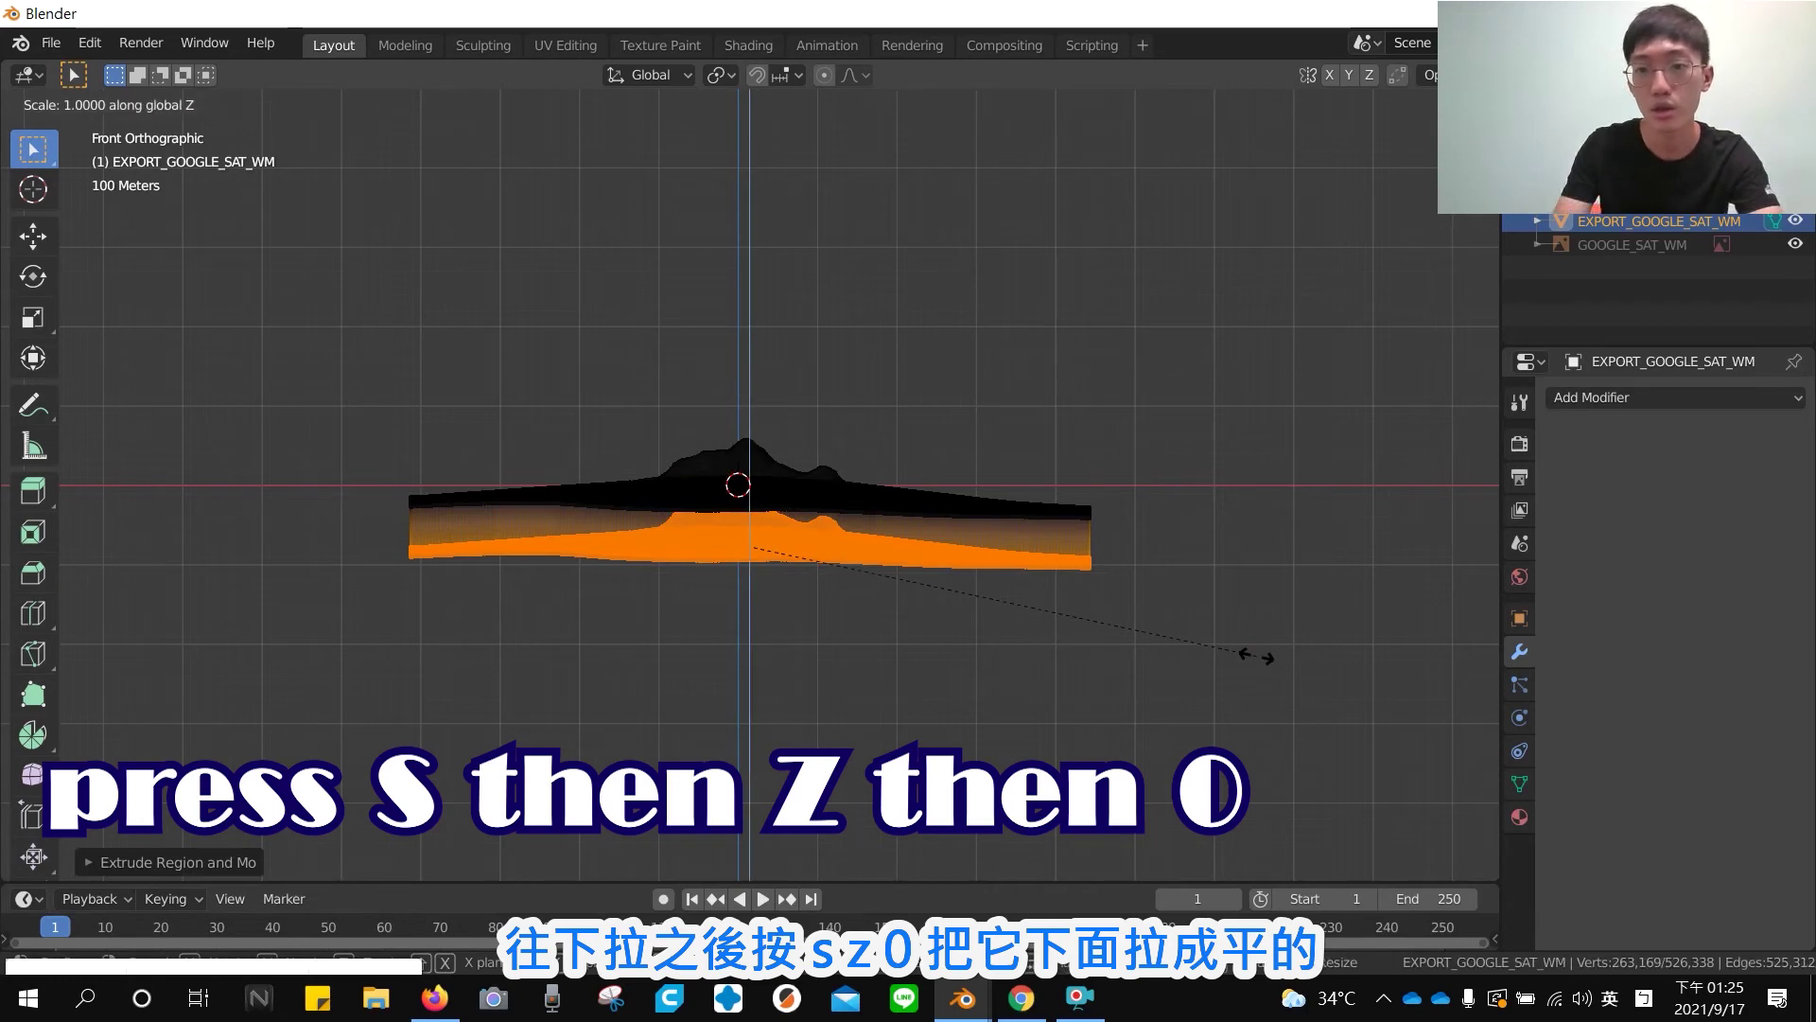
key(0)
click(1256, 656)
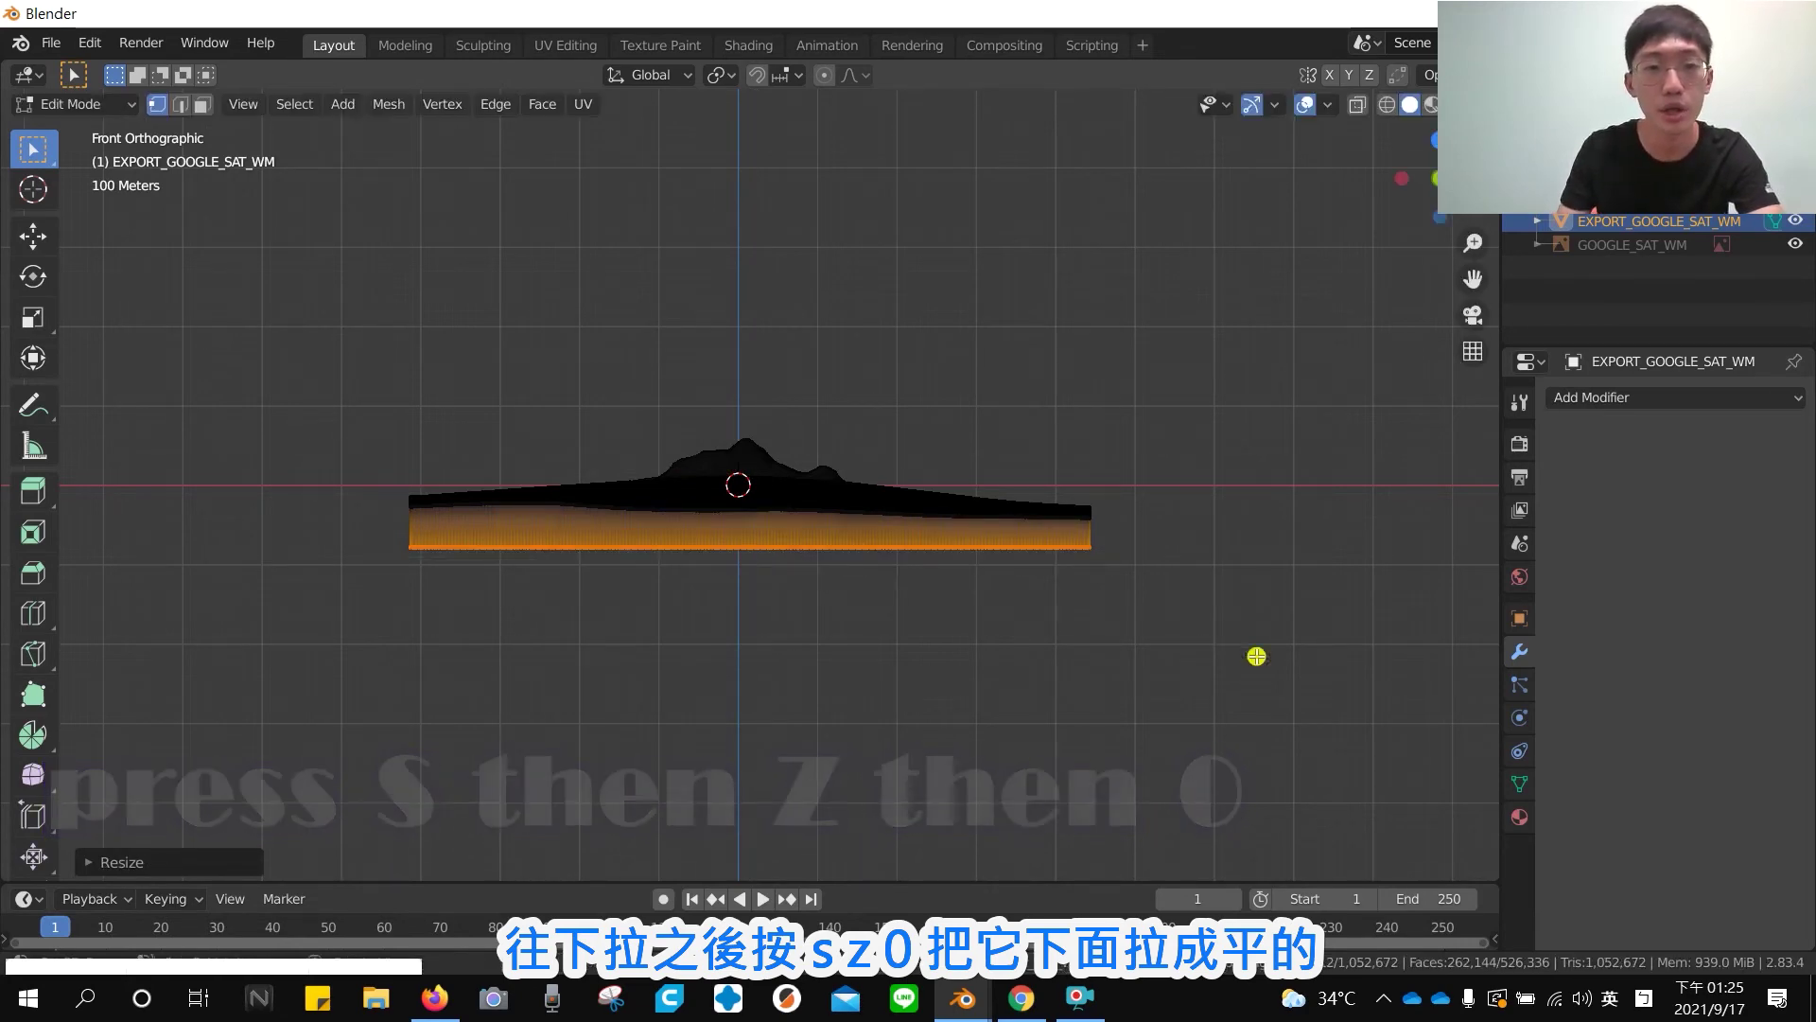
key(Tab)
mouse_move(1043, 568)
middle_down()
mouse_move(1205, 609)
mouse_move(1379, 570)
mouse_move(73, 596)
mouse_move(28, 649)
mouse_move(1390, 669)
mouse_move(827, 616)
mouse_move(702, 378)
middle_up()
scroll(1163, 612, up, 3)
scroll(798, 625, up, 2)
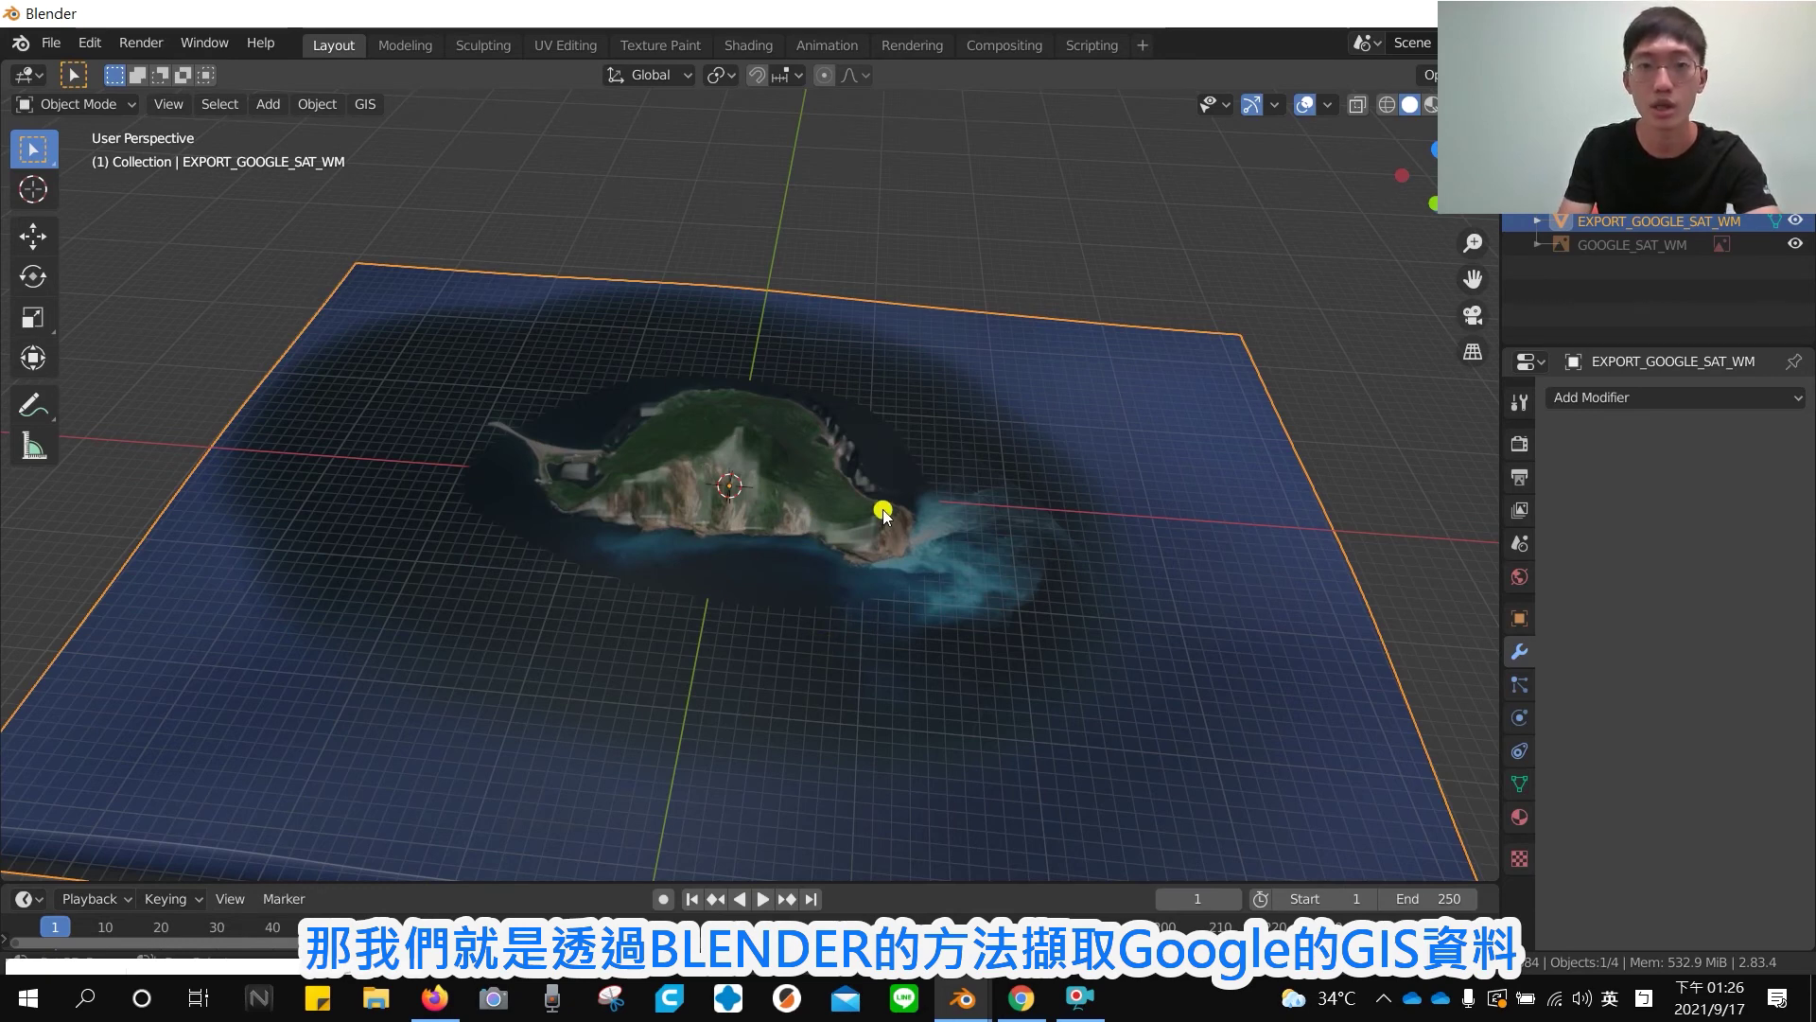
mouse_move(941, 563)
middle_down()
mouse_move(994, 560)
mouse_move(1046, 601)
mouse_move(1261, 520)
mouse_move(1390, 539)
mouse_move(741, 425)
middle_up()
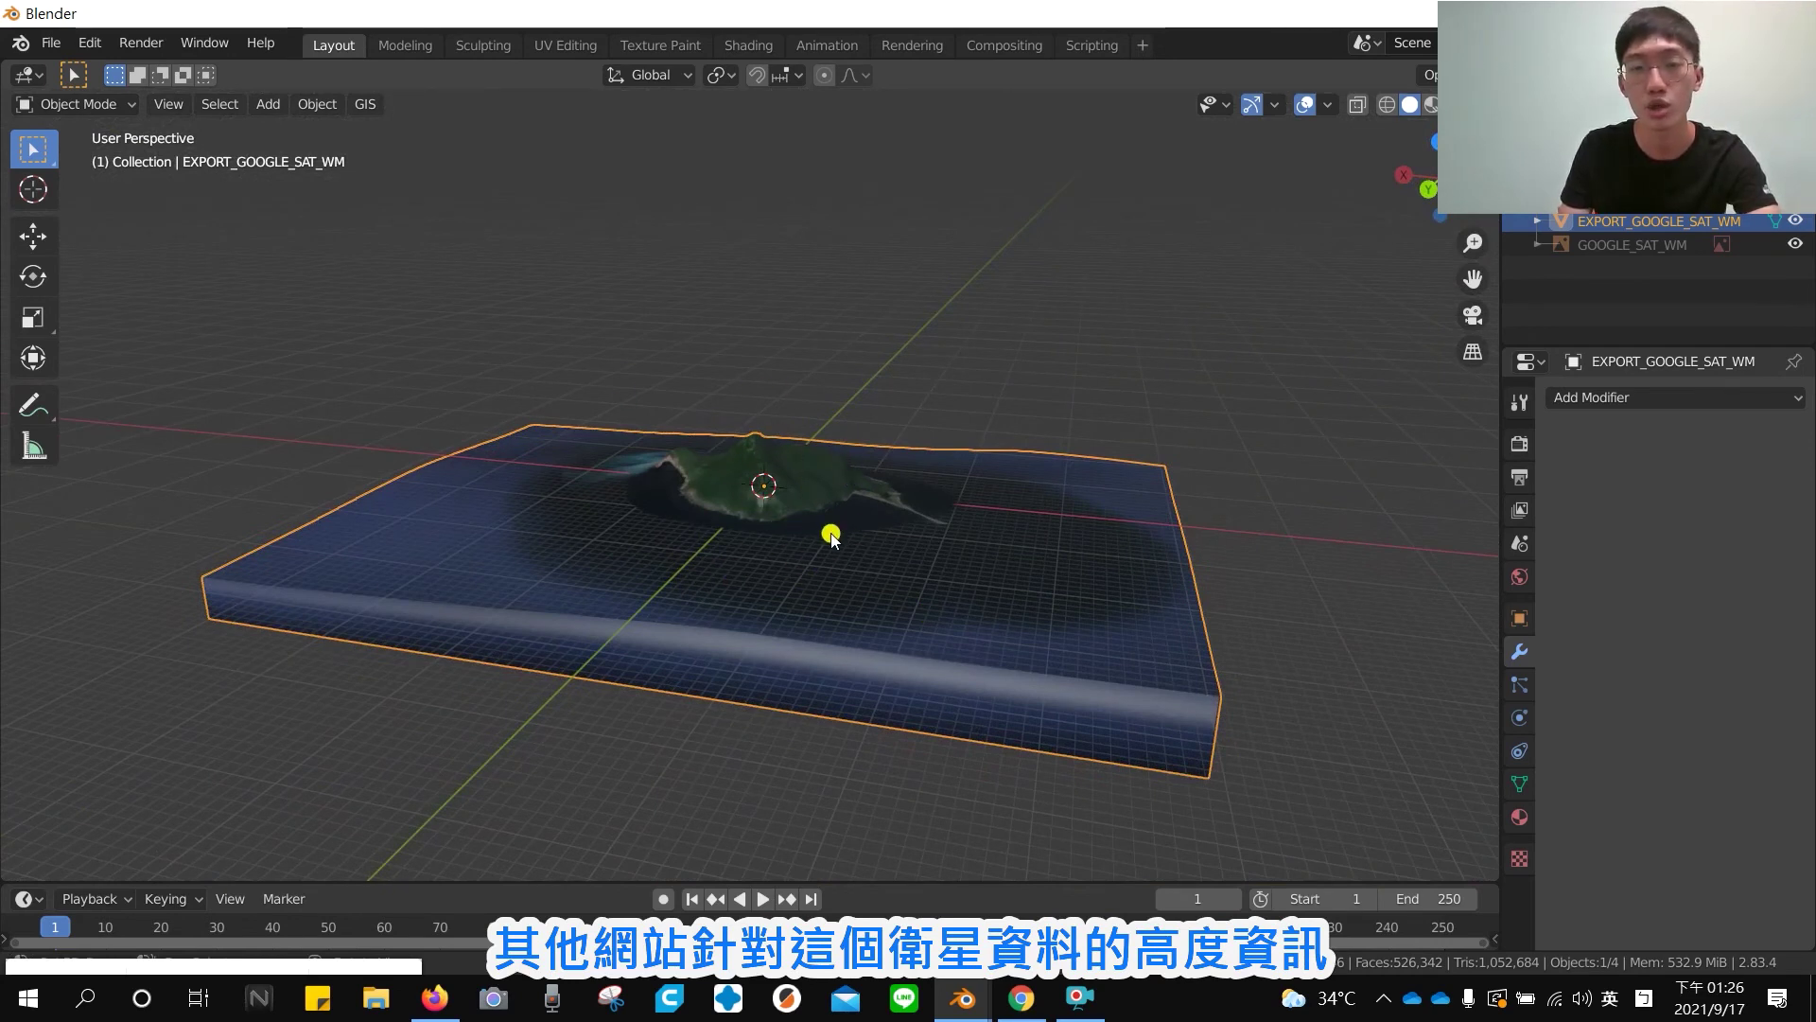
mouse_move(501, 421)
middle_down()
mouse_move(819, 482)
mouse_move(832, 543)
mouse_move(910, 544)
middle_up()
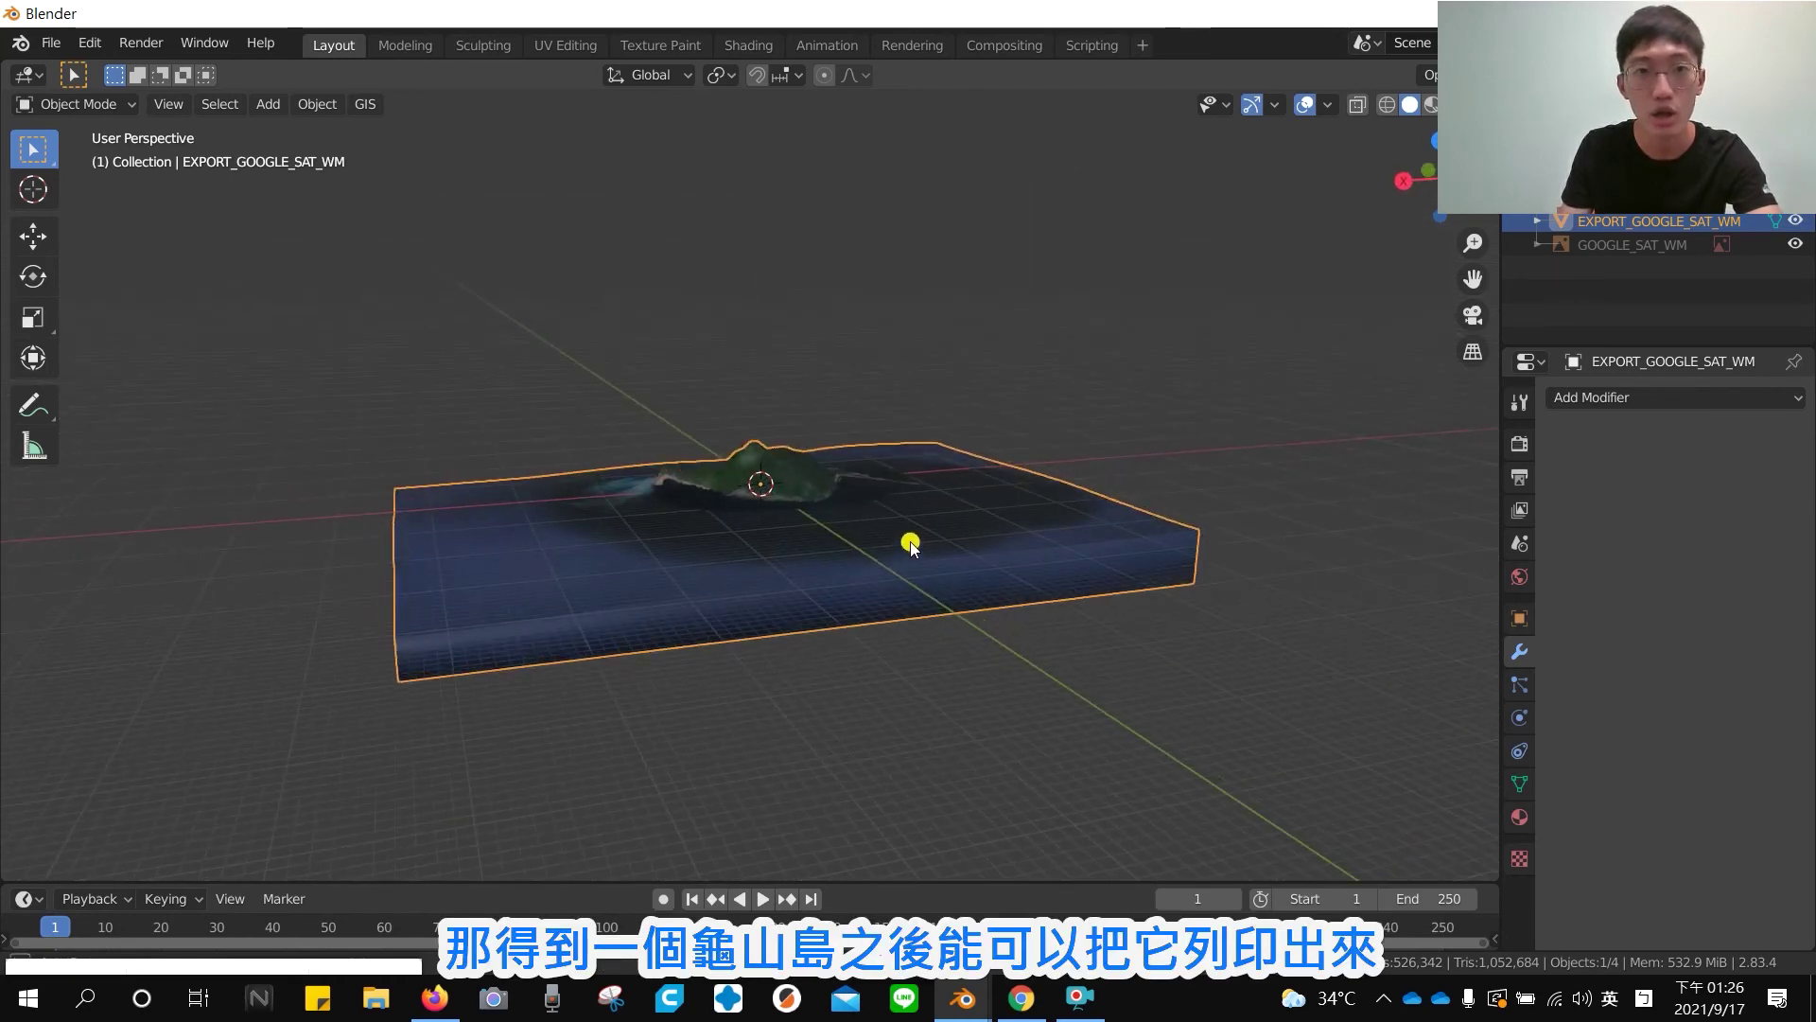